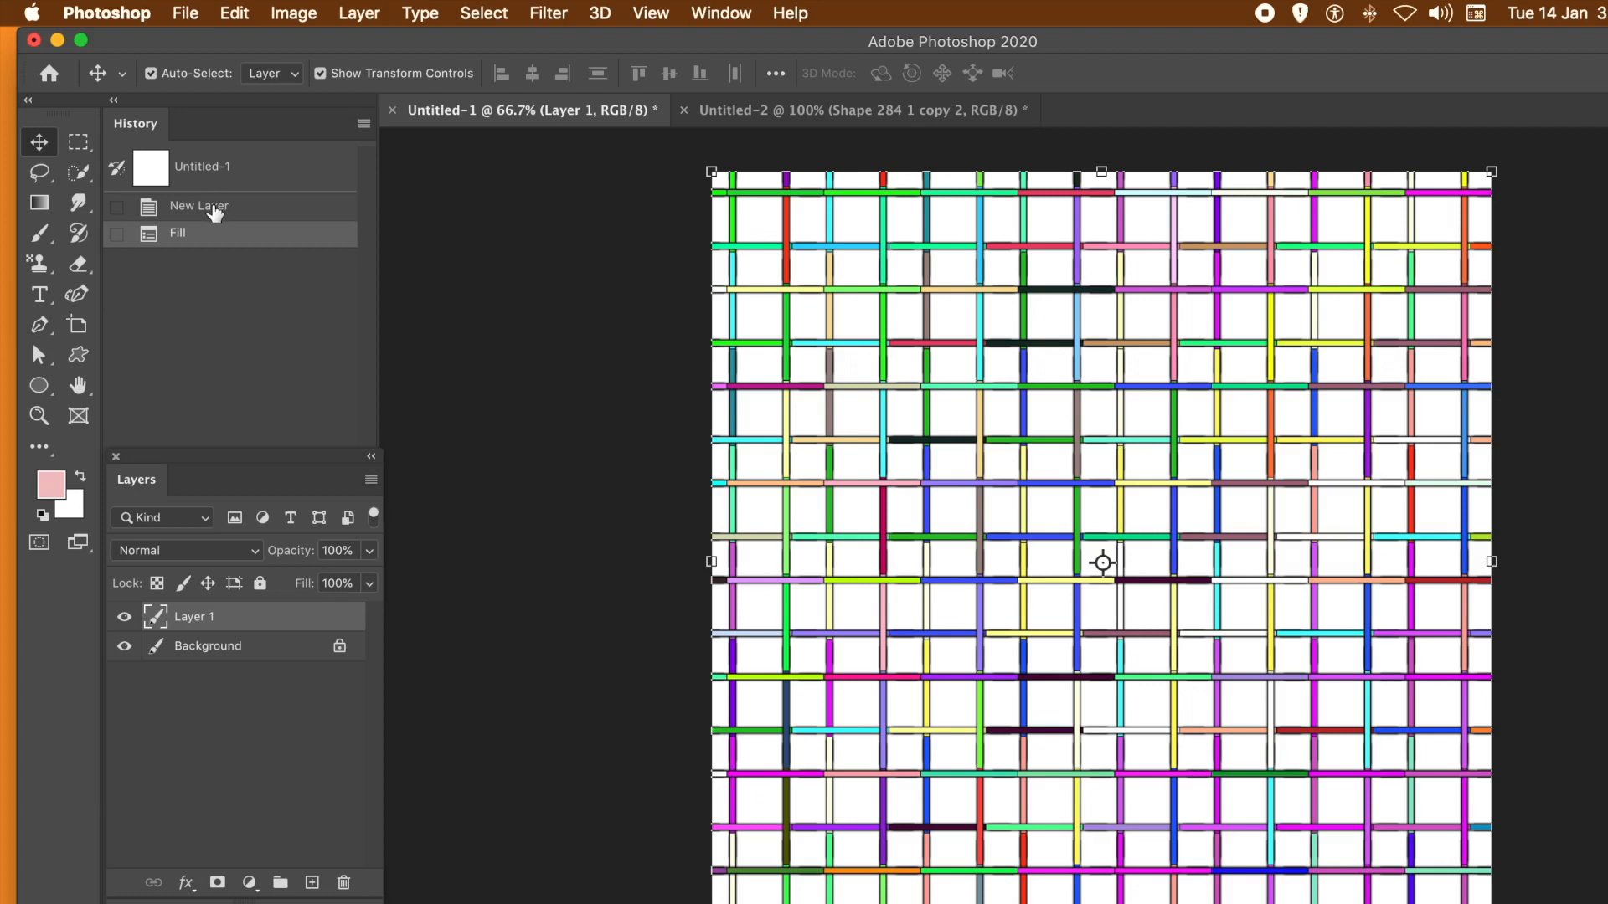
- Revert both the Untitled-1 and Untitled-2 documents to their initial history states
{"action": "left_click", "coordinate": [225, 174]}
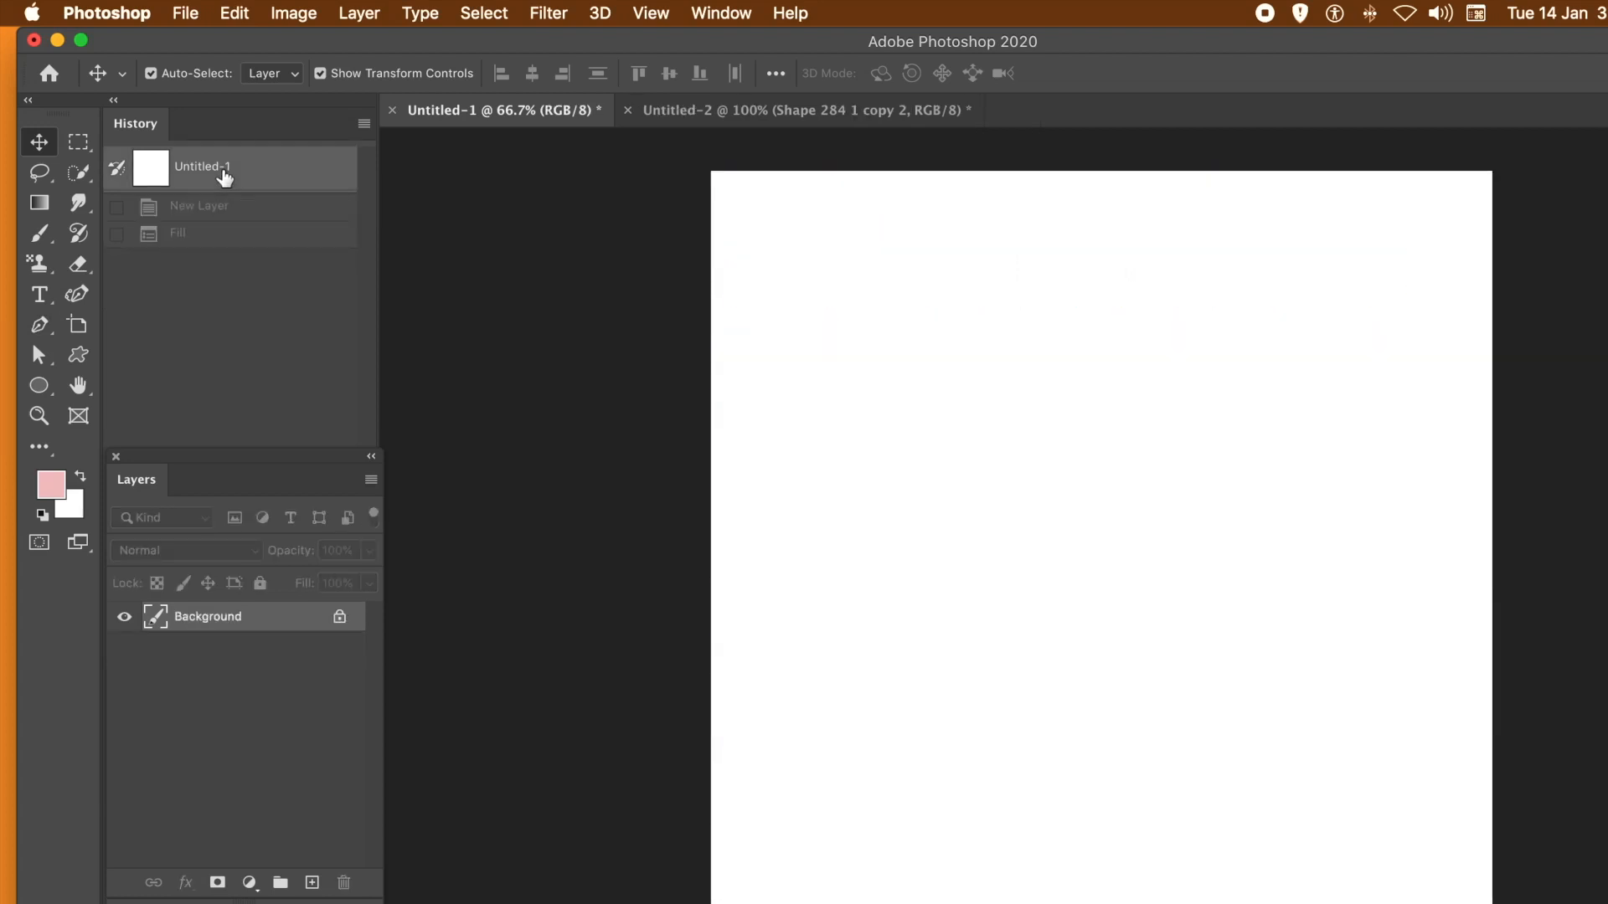
{"action": "left_click", "coordinate": [787, 123]}
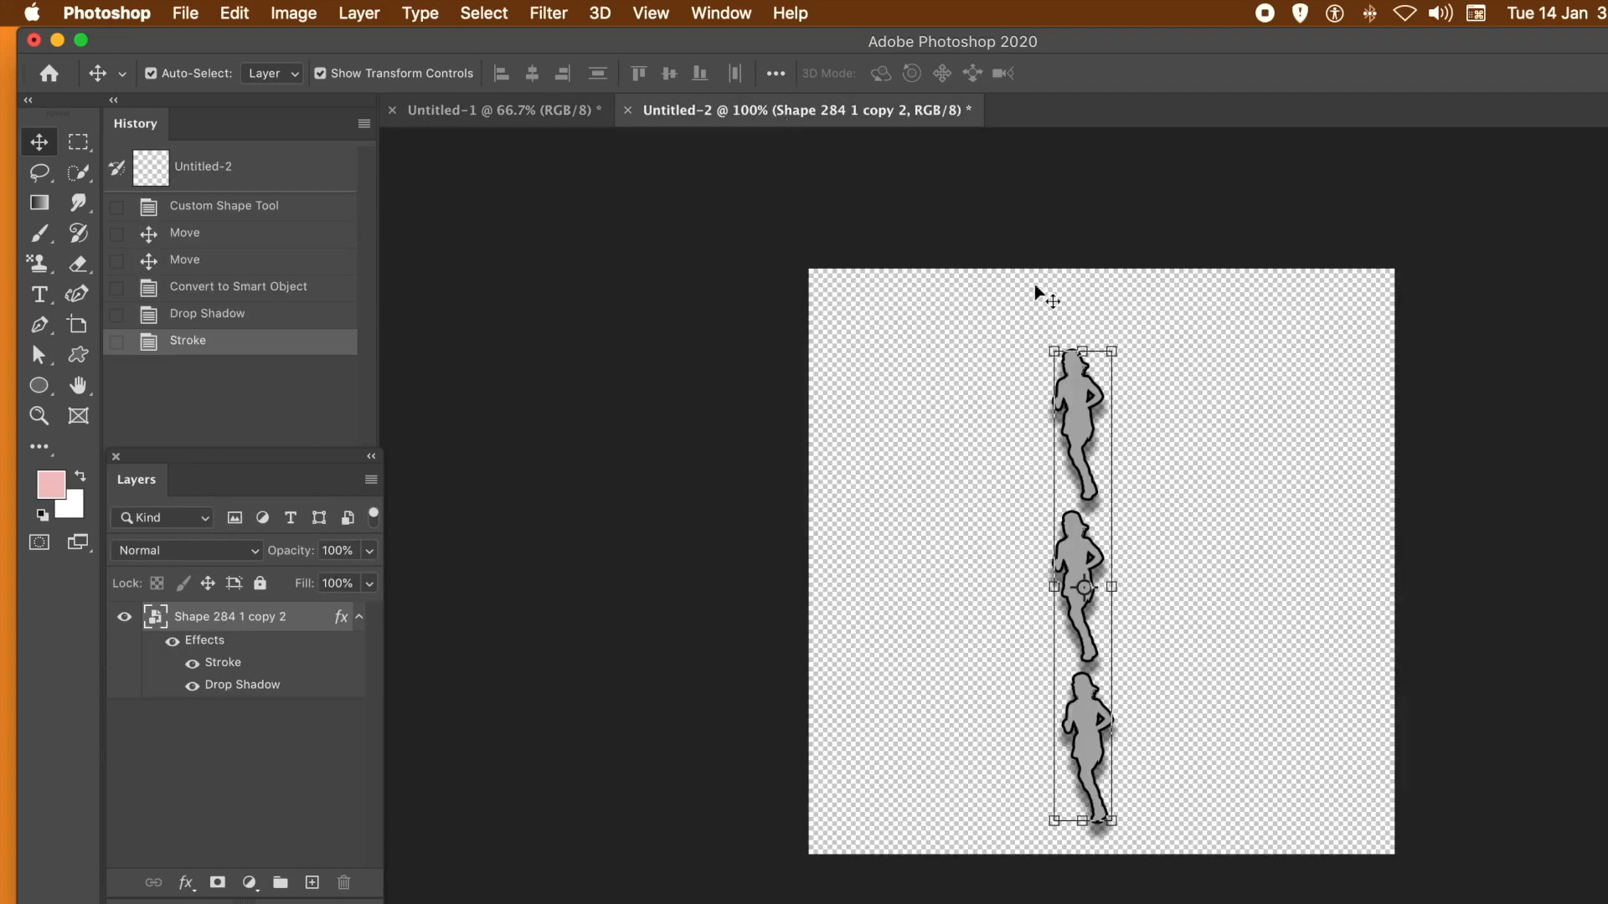
{"action": "left_click", "coordinate": [205, 176]}
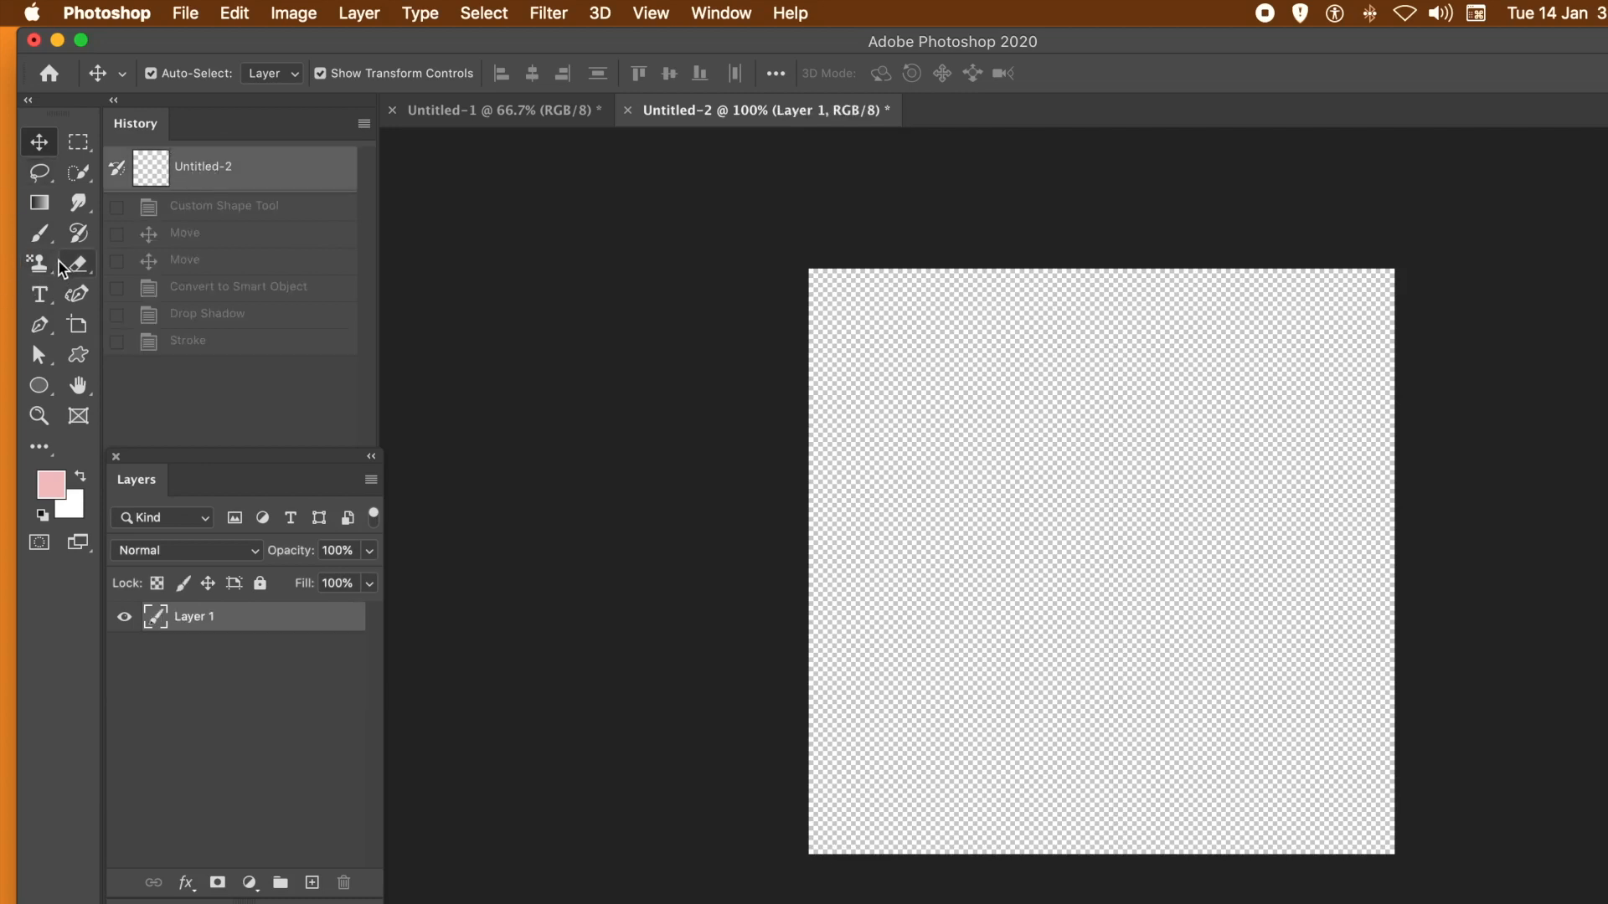
- Draw a tall, narrow vertical rectangle shape about 30 px wide and 734 px high near the middle of the Untitled-2 canvas
{"action": "left_click", "coordinate": [40, 390]}
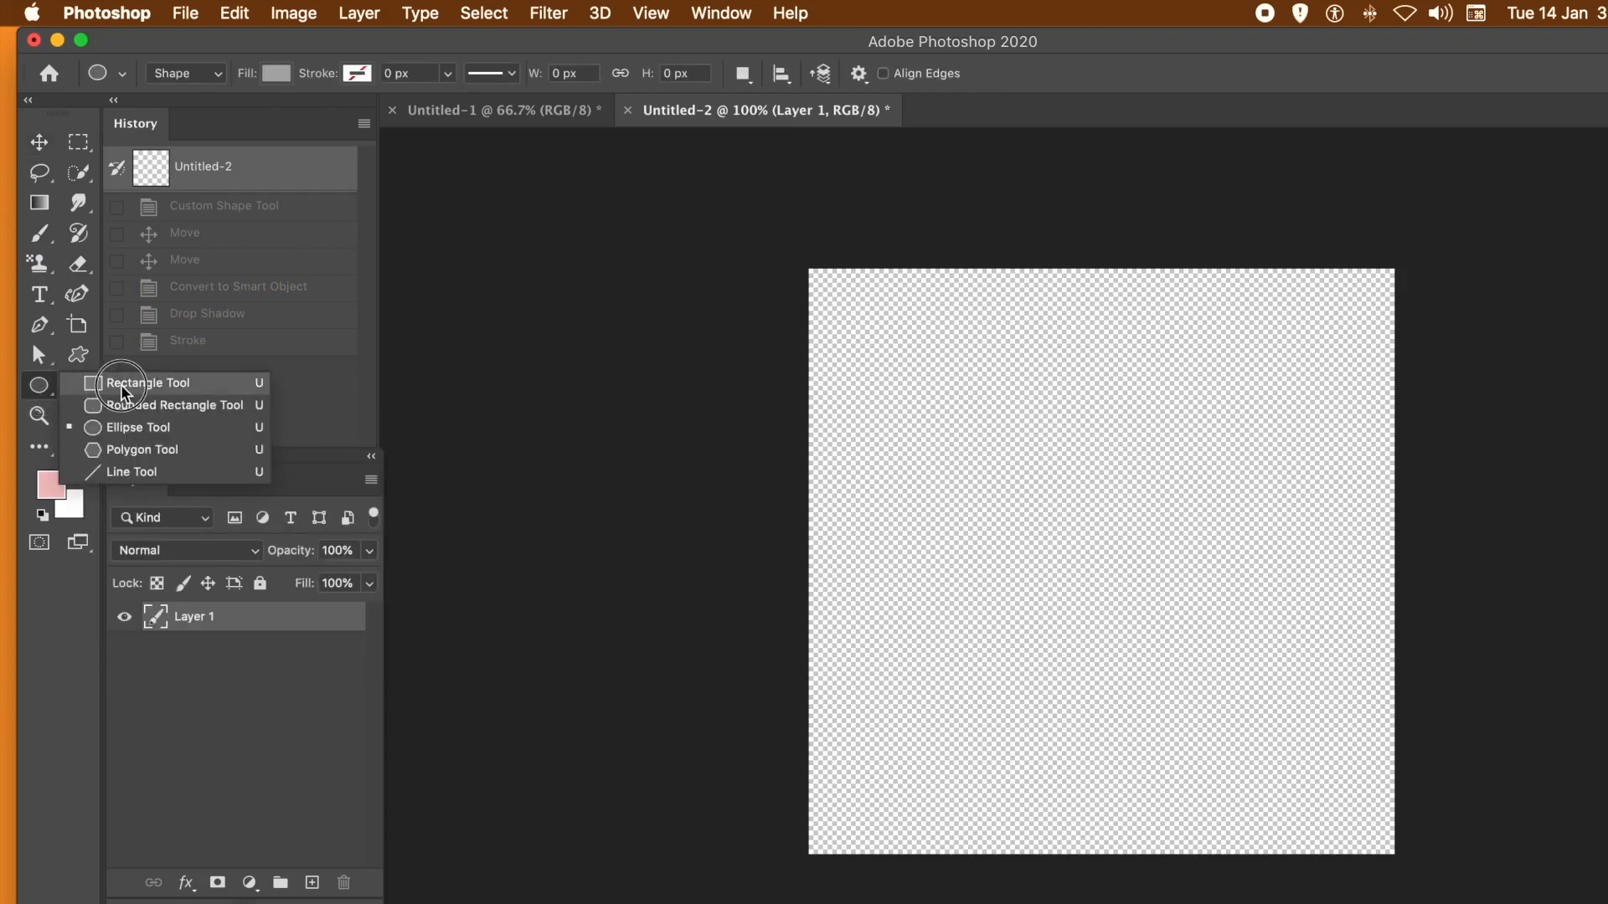
{"action": "left_click", "coordinate": [120, 384]}
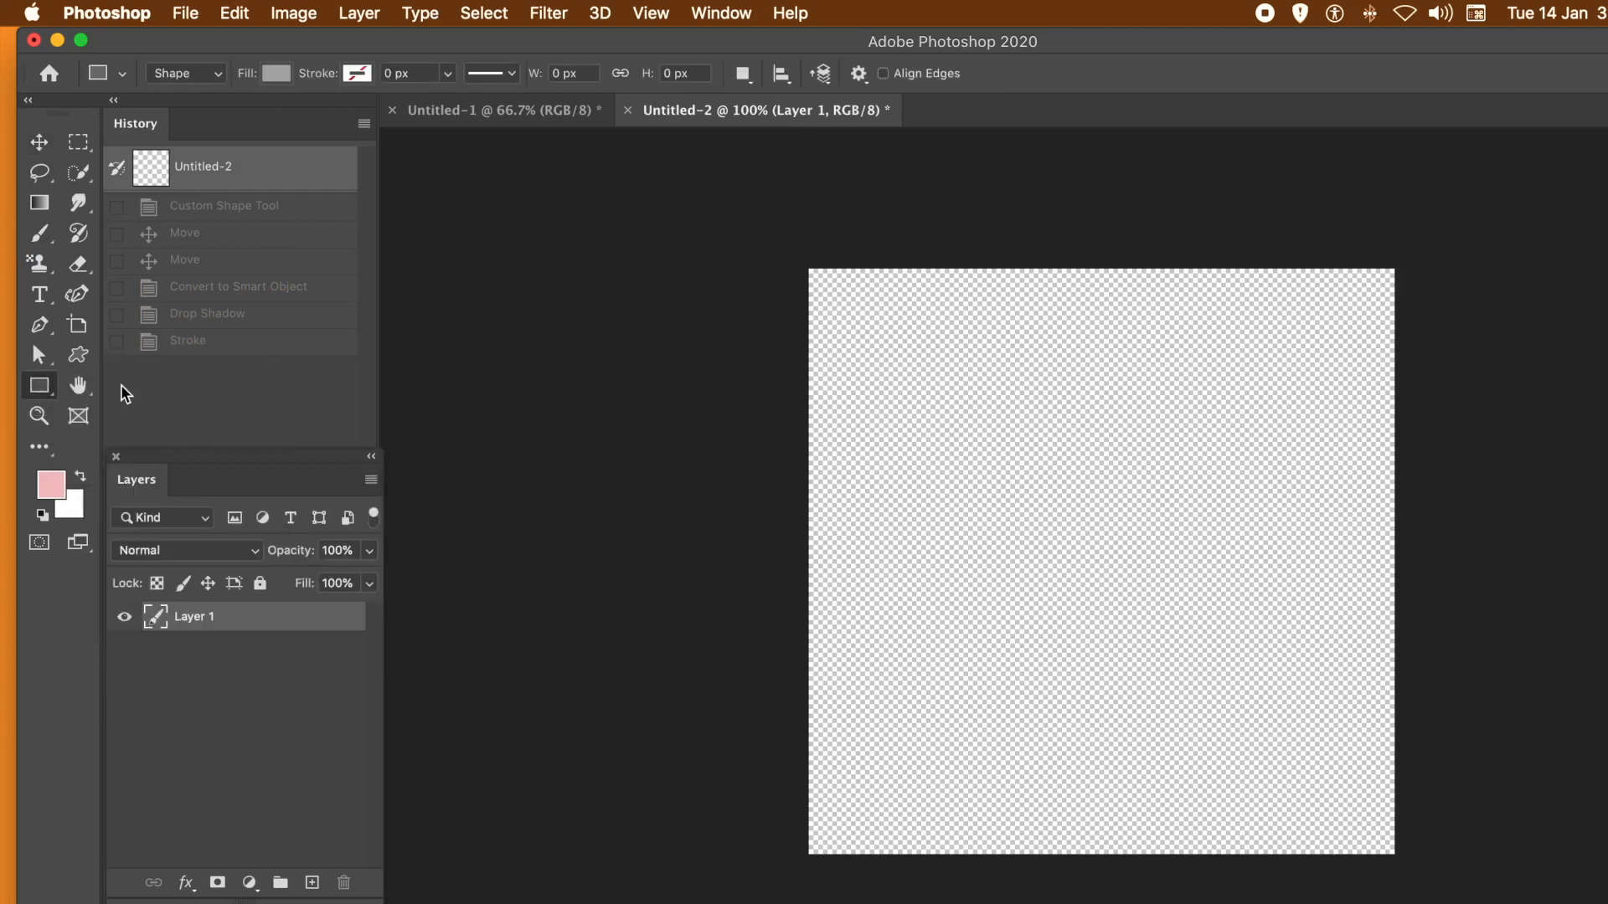
{"action": "left_click", "coordinate": [215, 80]}
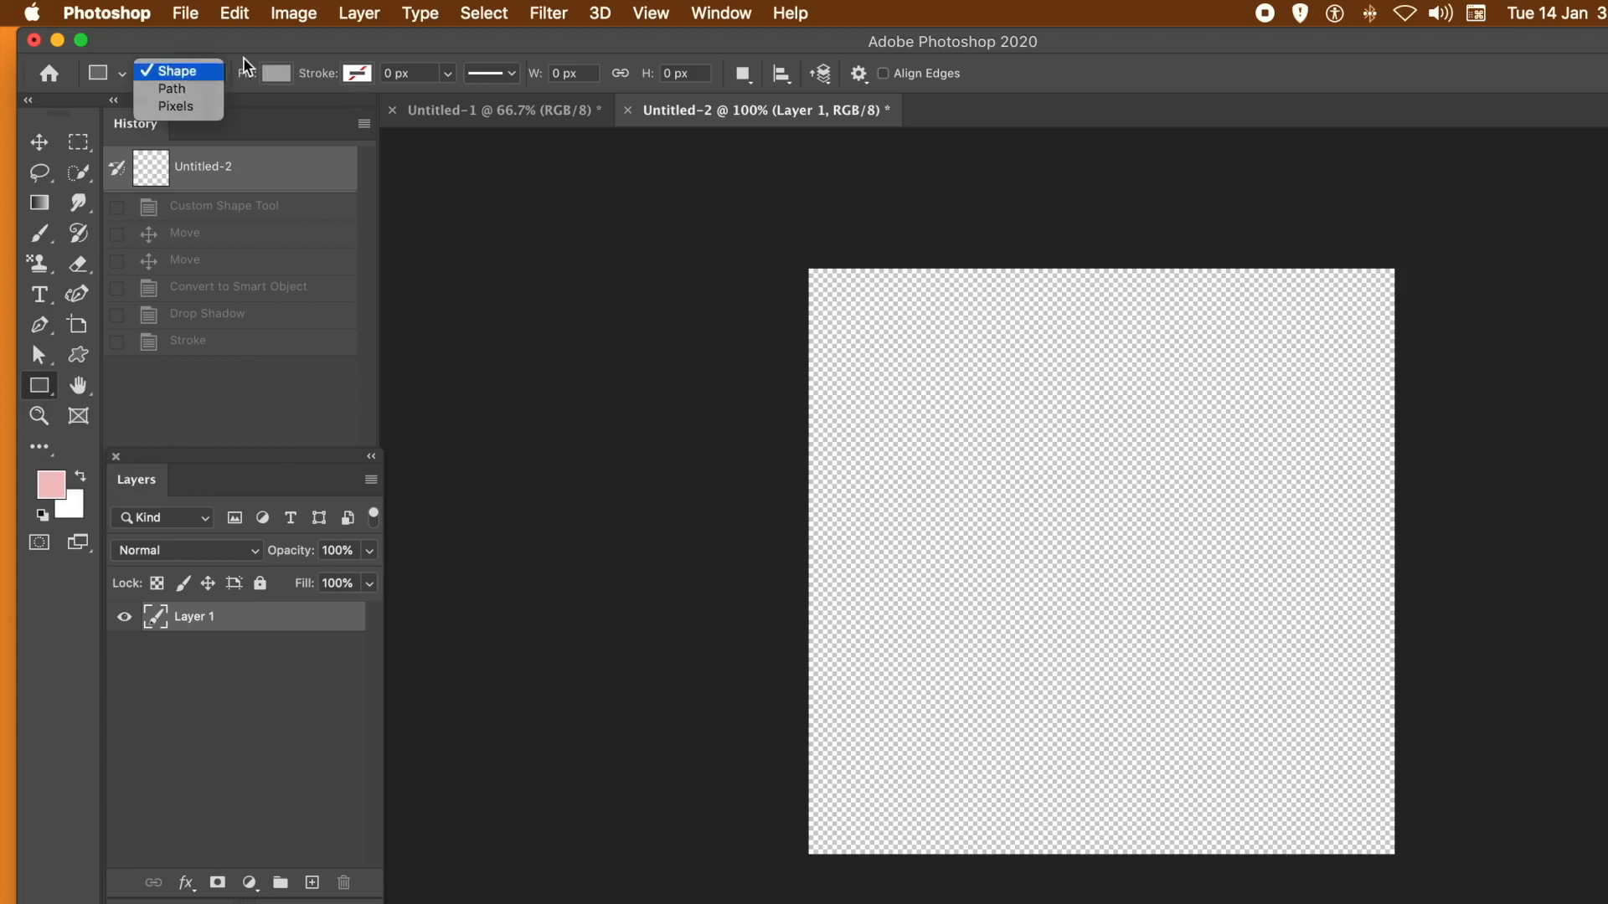
{"action": "left_click", "coordinate": [244, 58]}
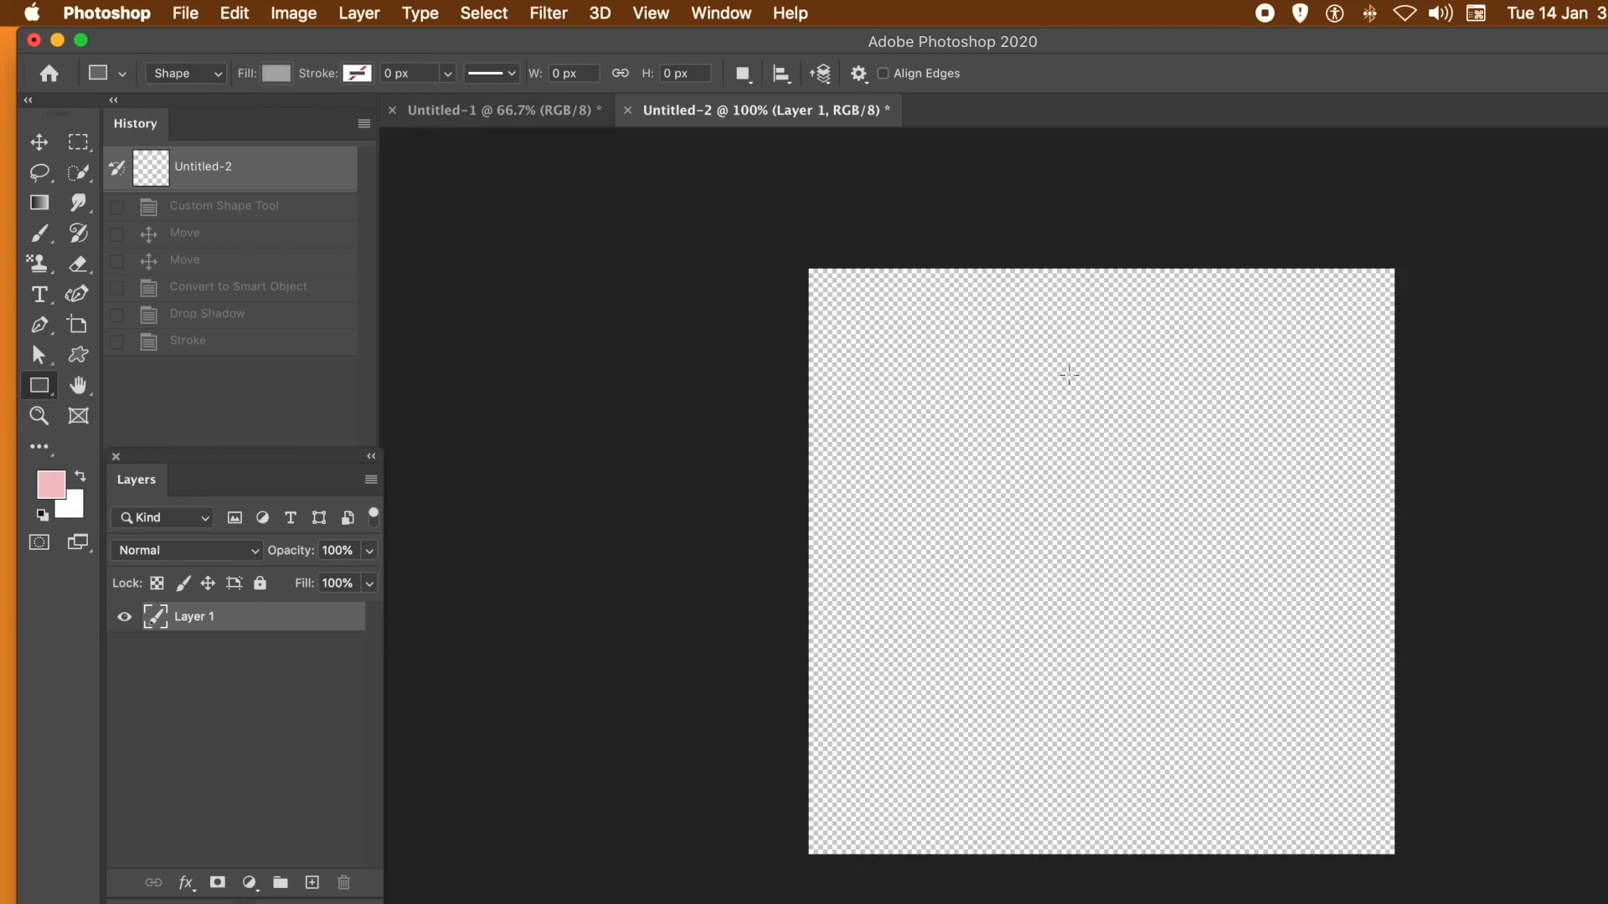
{"action": "left_click_drag", "start_coordinate": [1045, 341], "coordinate": [1062, 769]}
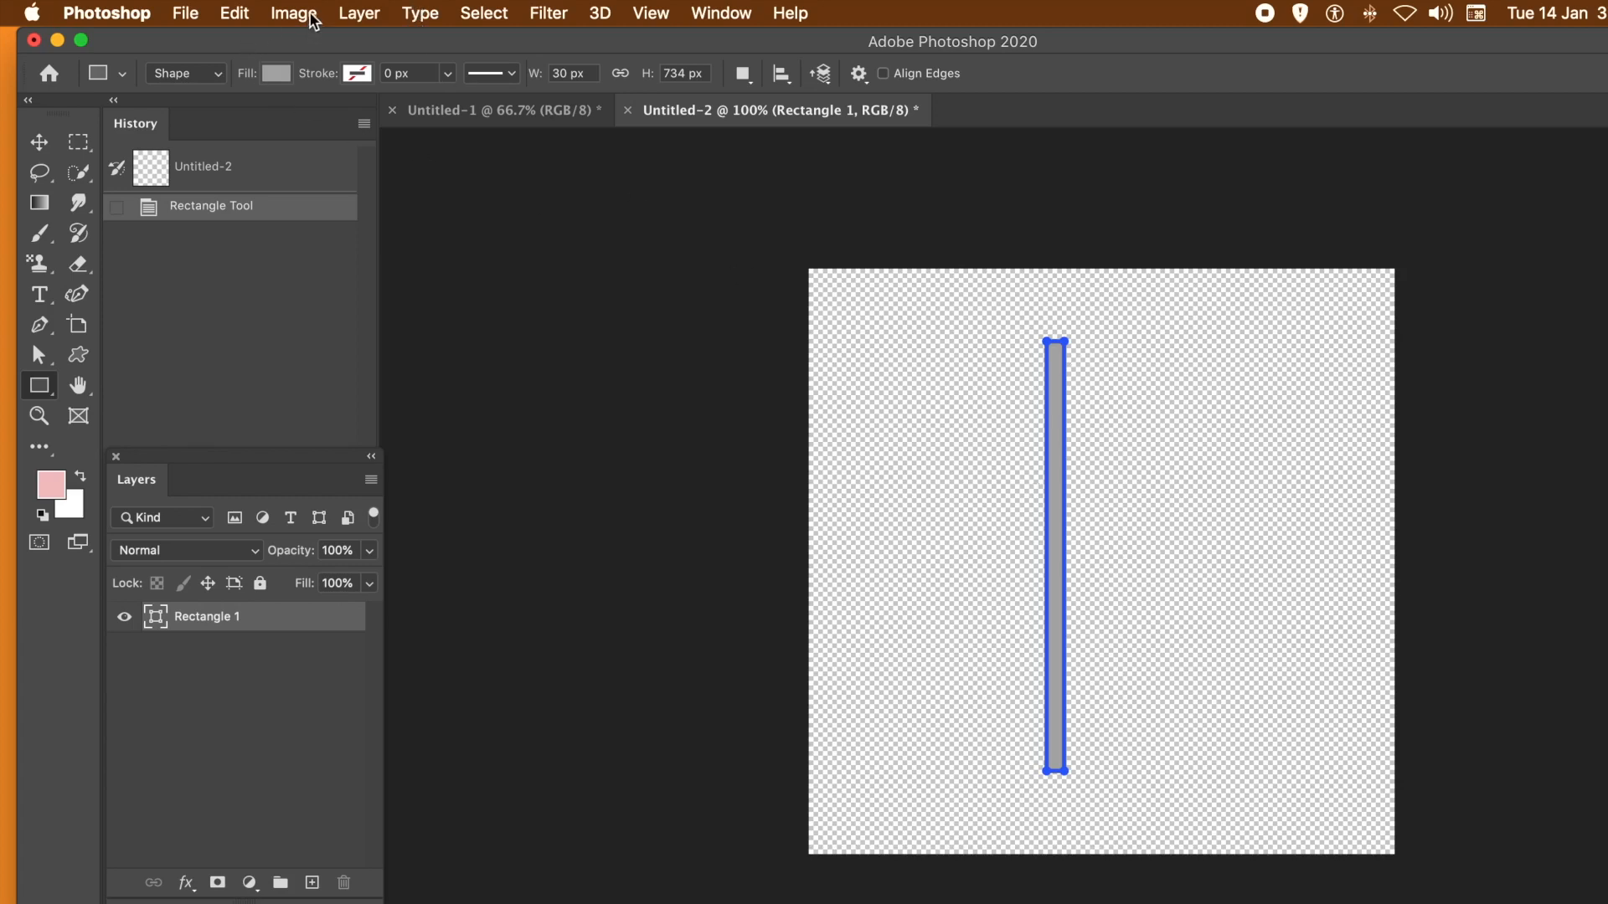
- Apply a 5 px black outside stroke and a drop shadow with 21 px distance to the rectangle layer
{"action": "left_click", "coordinate": [351, 17]}
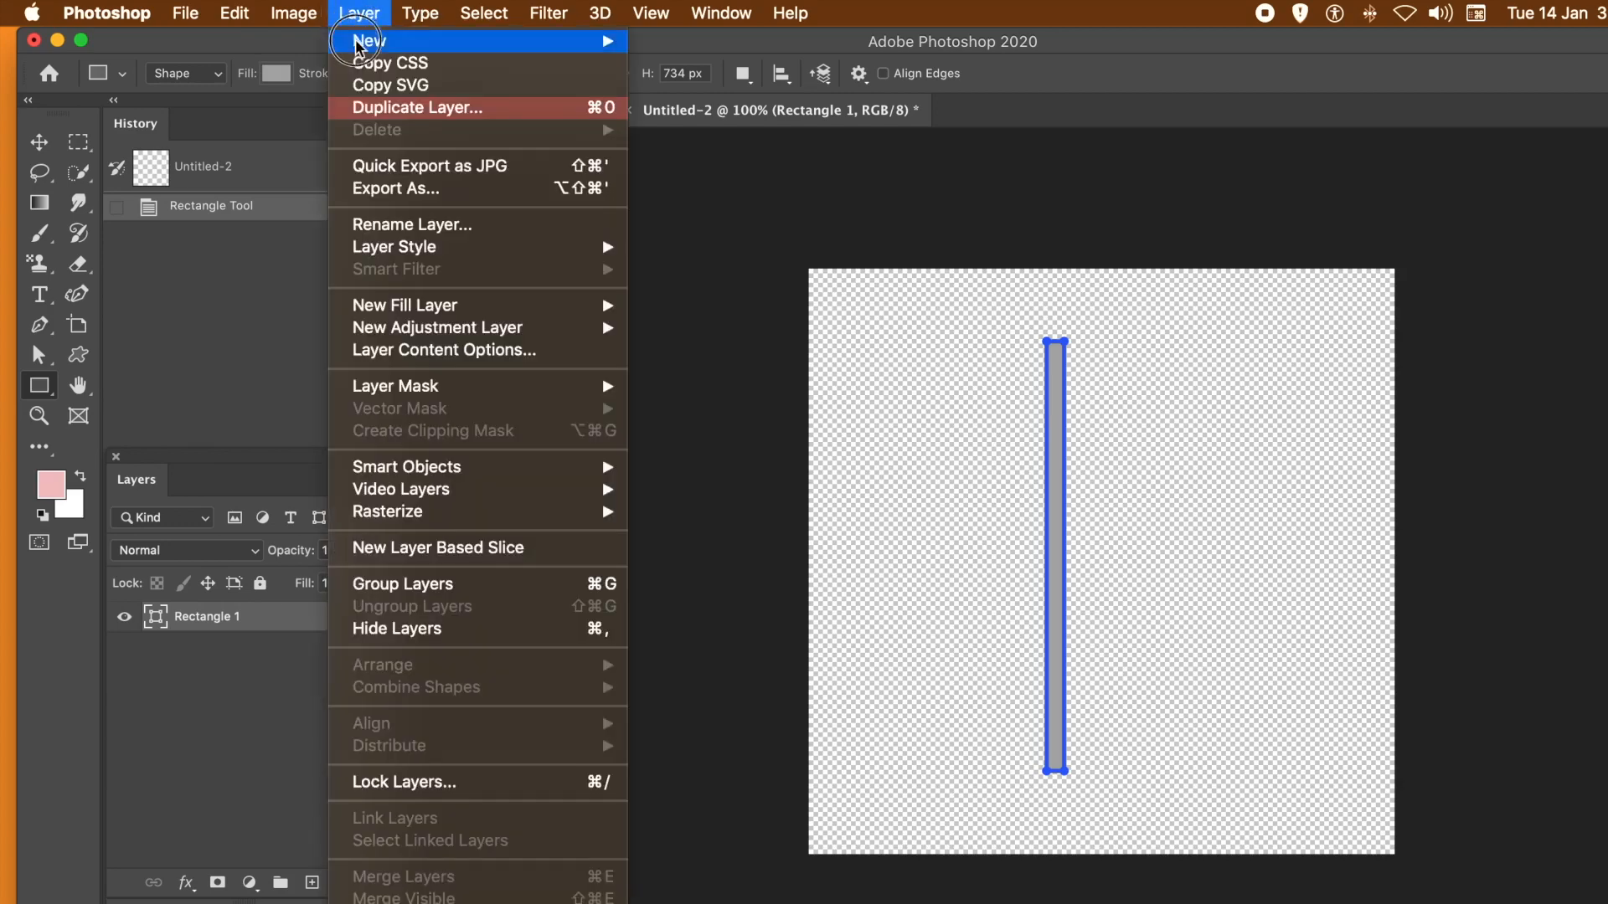
{"action": "mouse_move", "coordinate": [375, 253]}
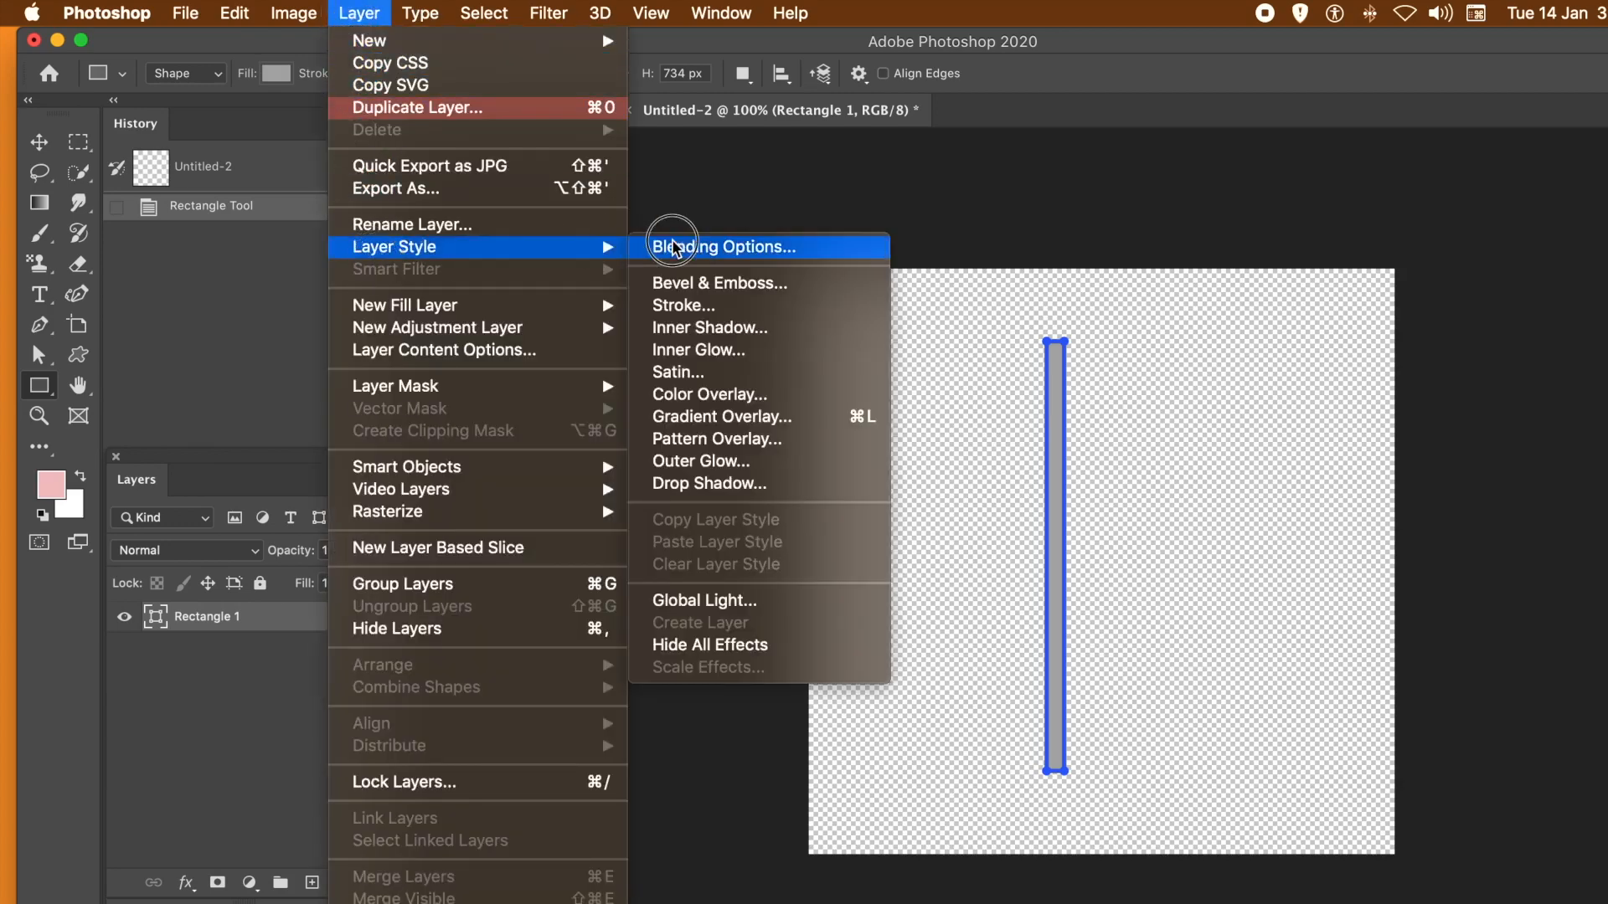
{"action": "left_click", "coordinate": [699, 305]}
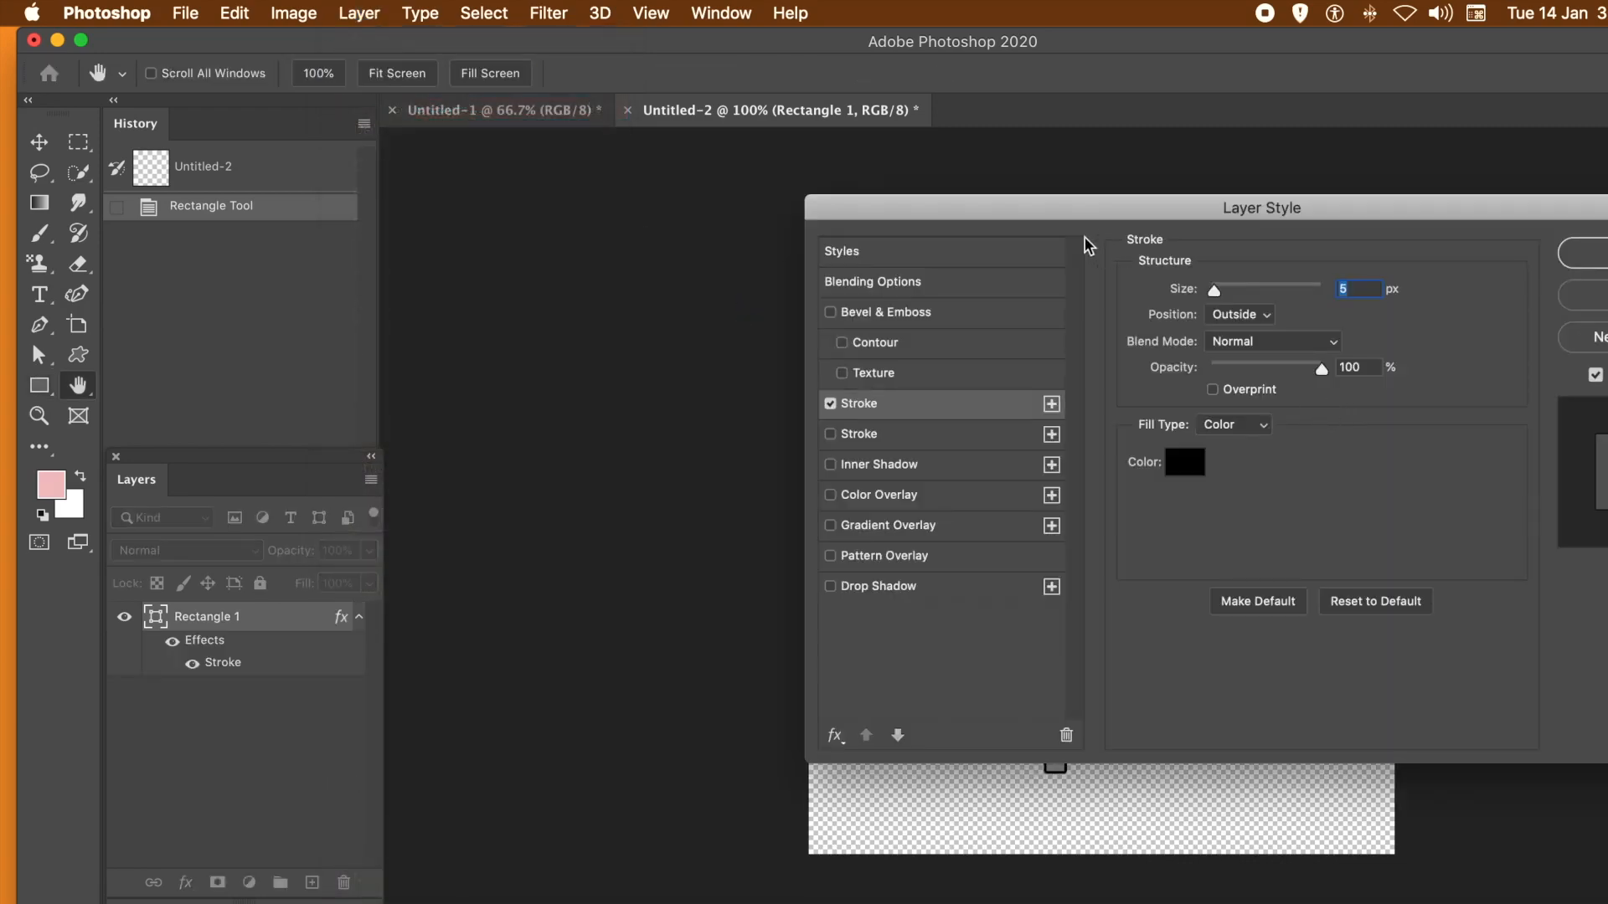
{"action": "left_click_drag", "start_coordinate": [1041, 209], "coordinate": [1428, 204]}
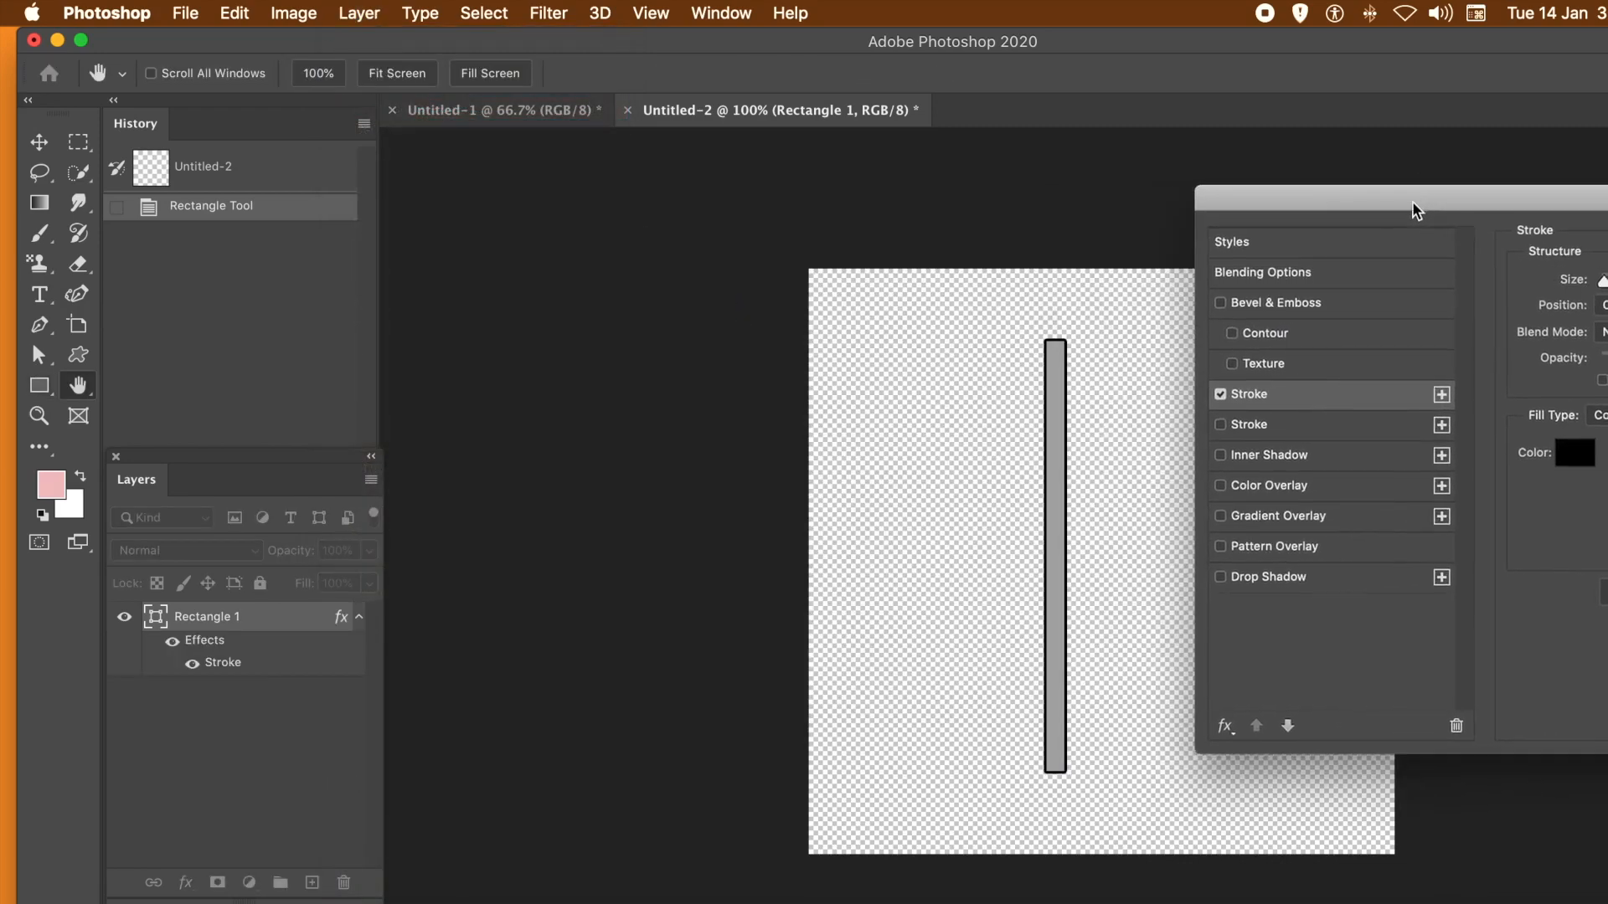
{"action": "left_click", "coordinate": [1221, 577]}
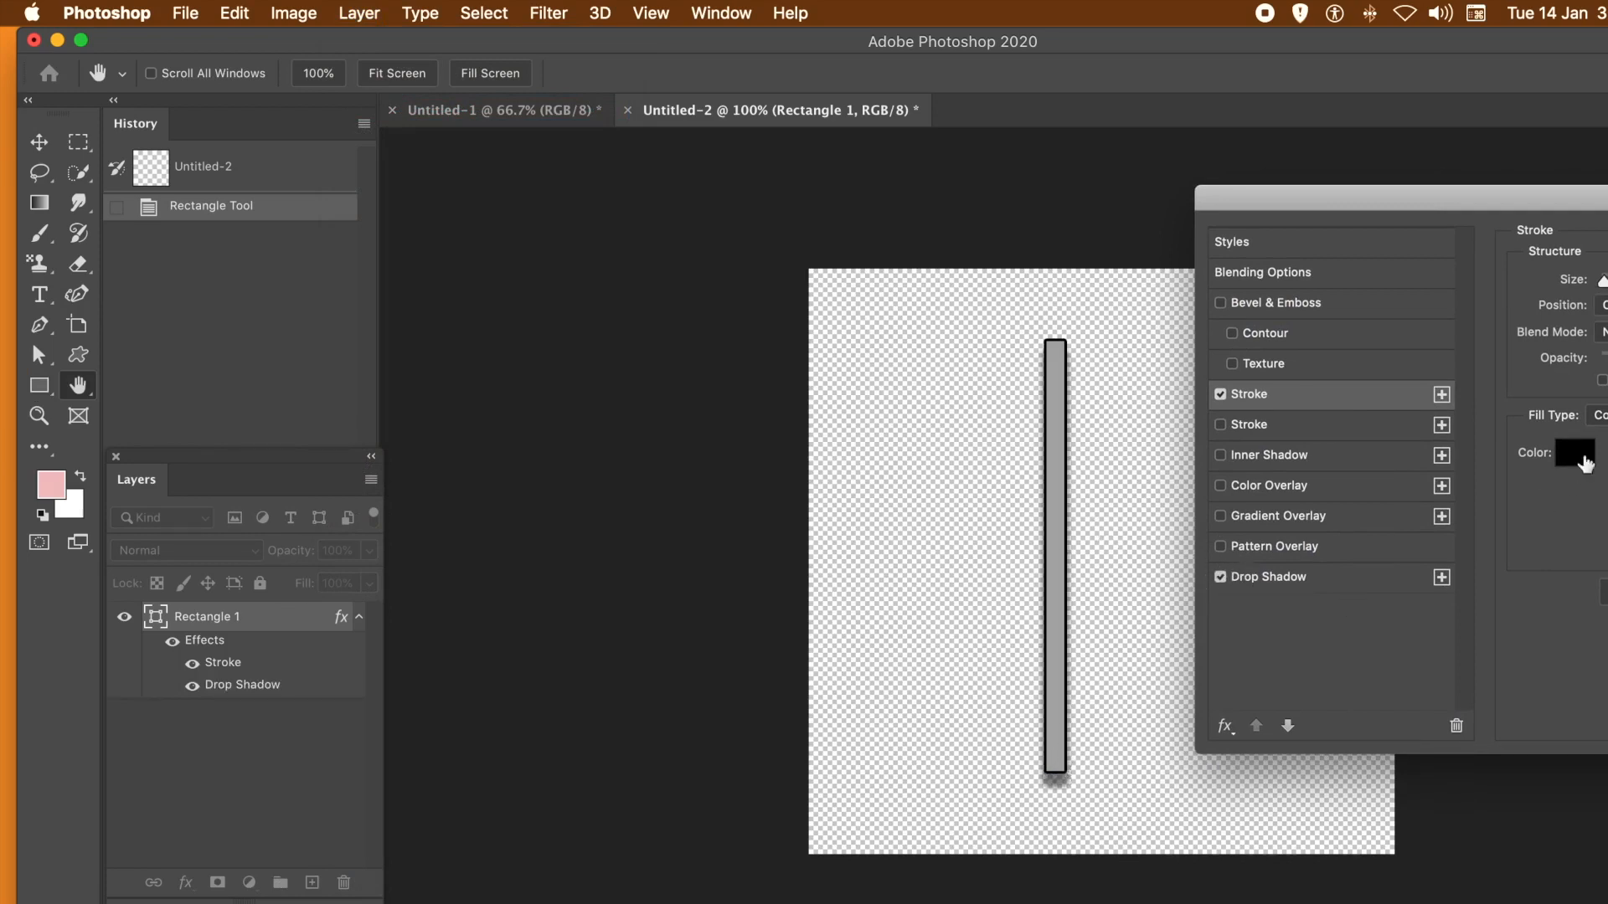
{"action": "mouse_move", "coordinate": [1603, 198]}
{"action": "left_mouse_down"}
{"action": "mouse_move", "coordinate": [1371, 197]}
{"action": "mouse_move", "coordinate": [1603, 209]}
{"action": "left_mouse_up"}
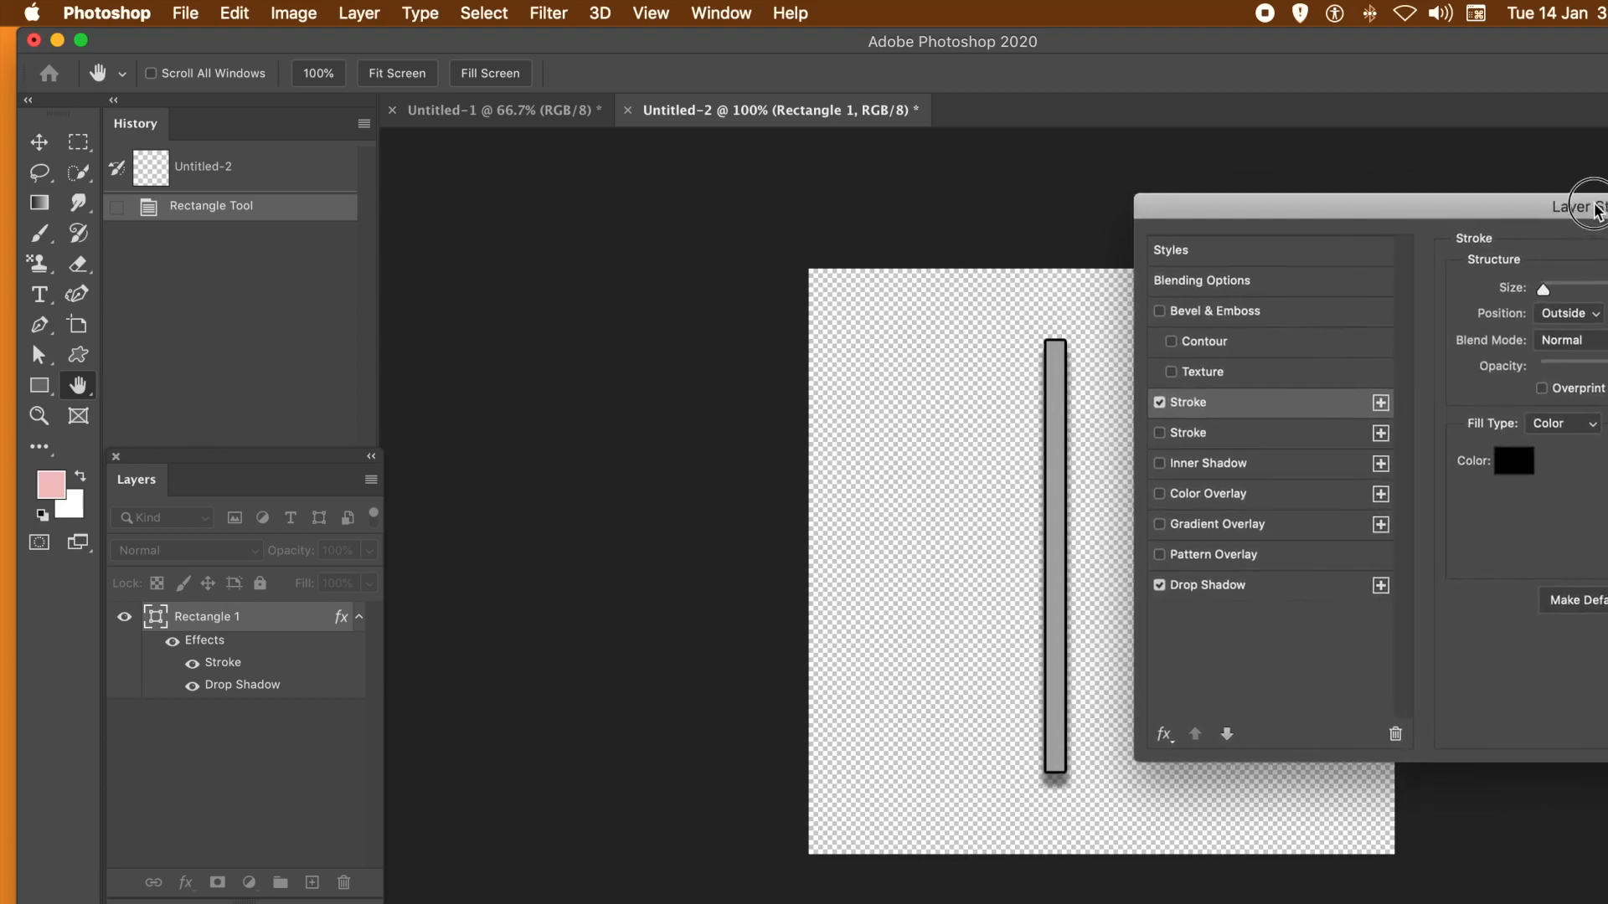
{"action": "left_click", "coordinate": [1235, 589]}
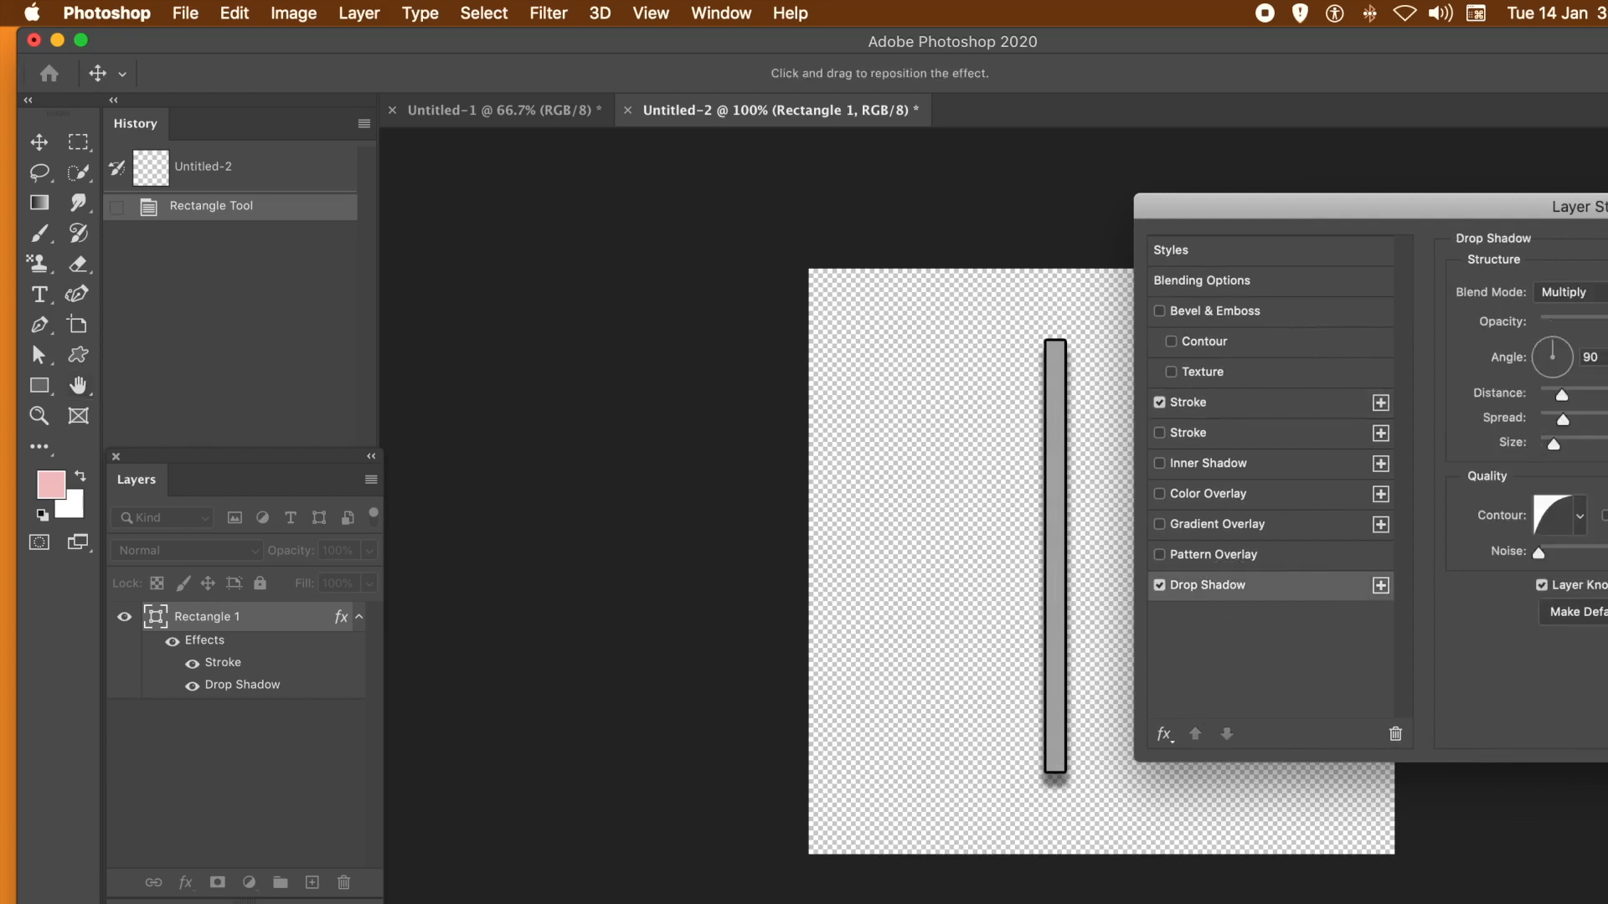
{"action": "mouse_move", "coordinate": [1563, 396]}
{"action": "left_mouse_down"}
{"action": "mouse_move", "coordinate": [1581, 403]}
{"action": "mouse_move", "coordinate": [1564, 402]}
{"action": "left_mouse_up"}
{"action": "left_click_drag", "start_coordinate": [1603, 207], "coordinate": [1487, 208]}
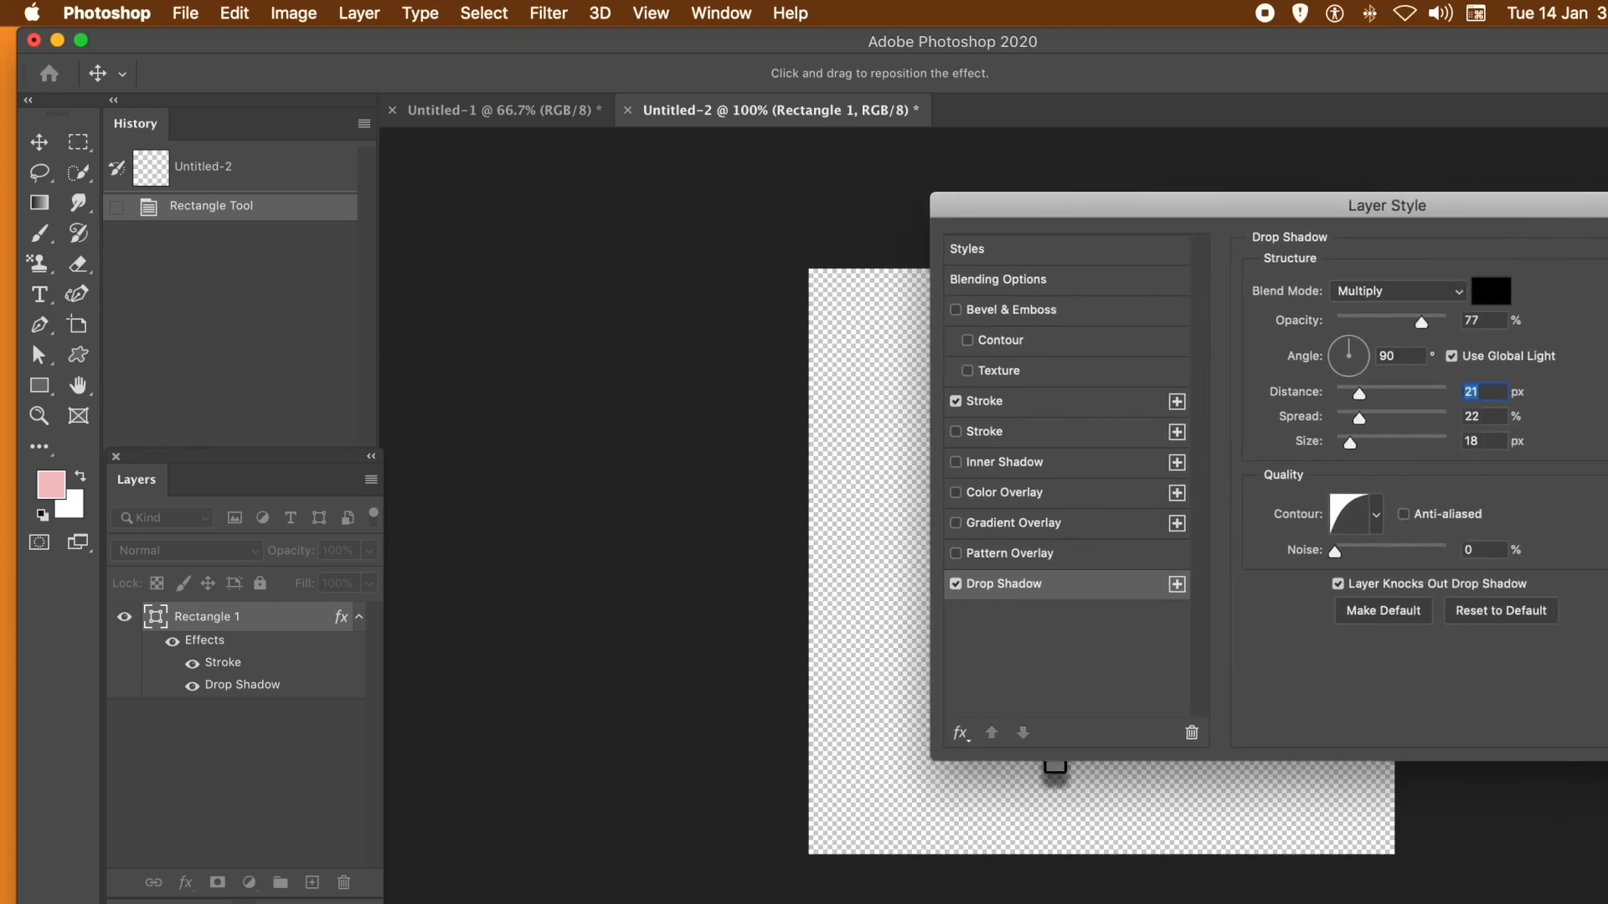
{"action": "key", "text": "Return"}
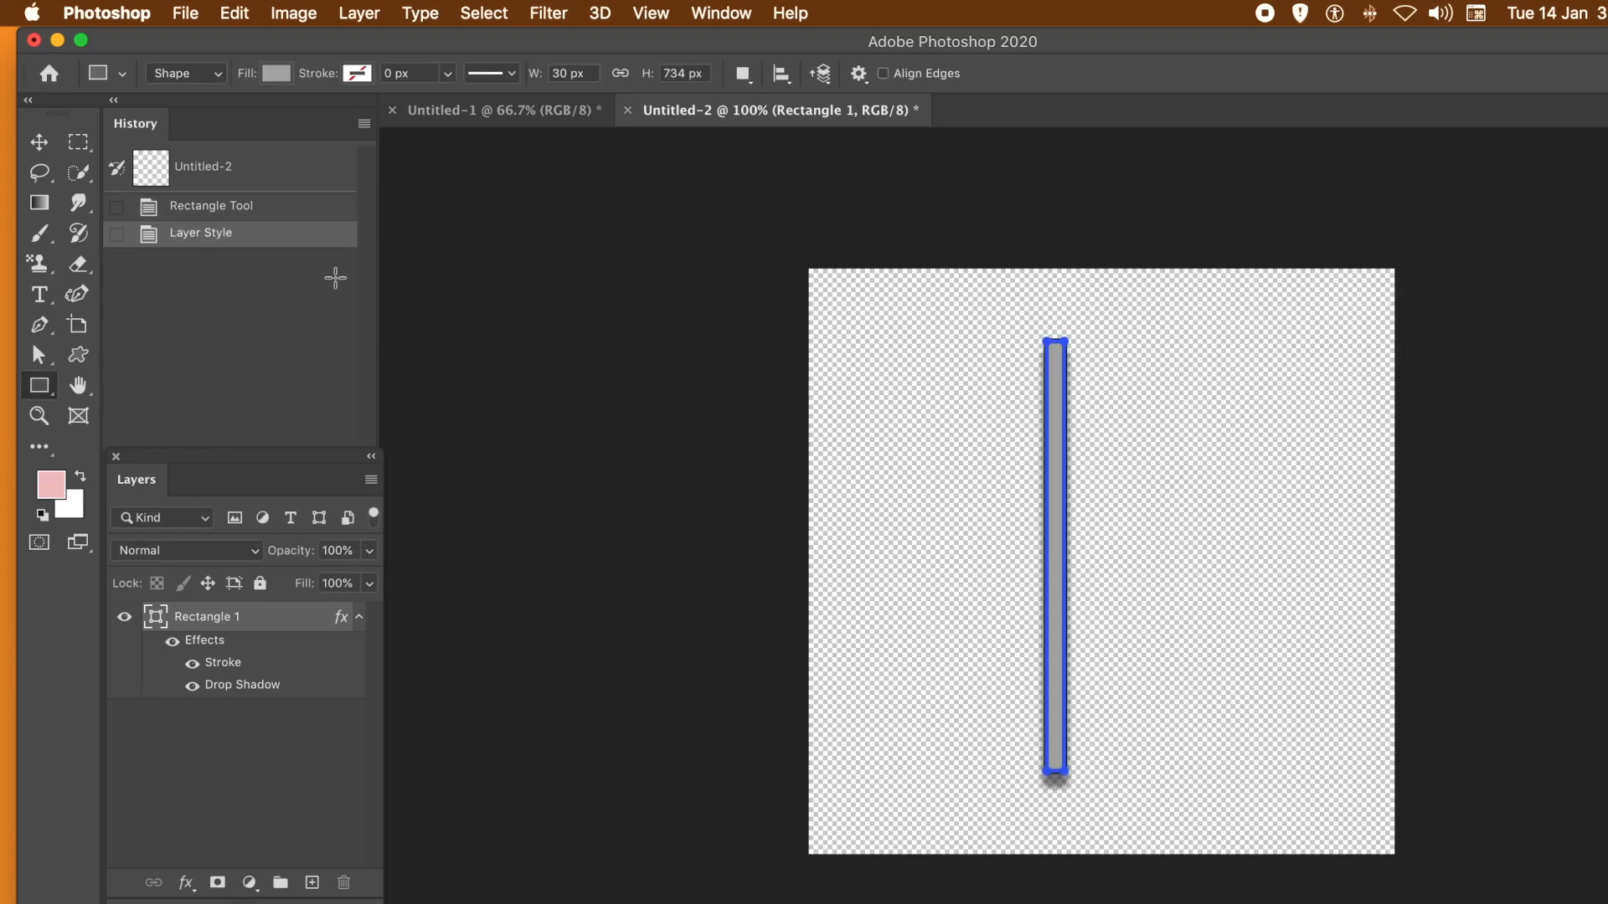
- Define the styled rectangle as a new pattern
{"action": "left_click", "coordinate": [231, 14]}
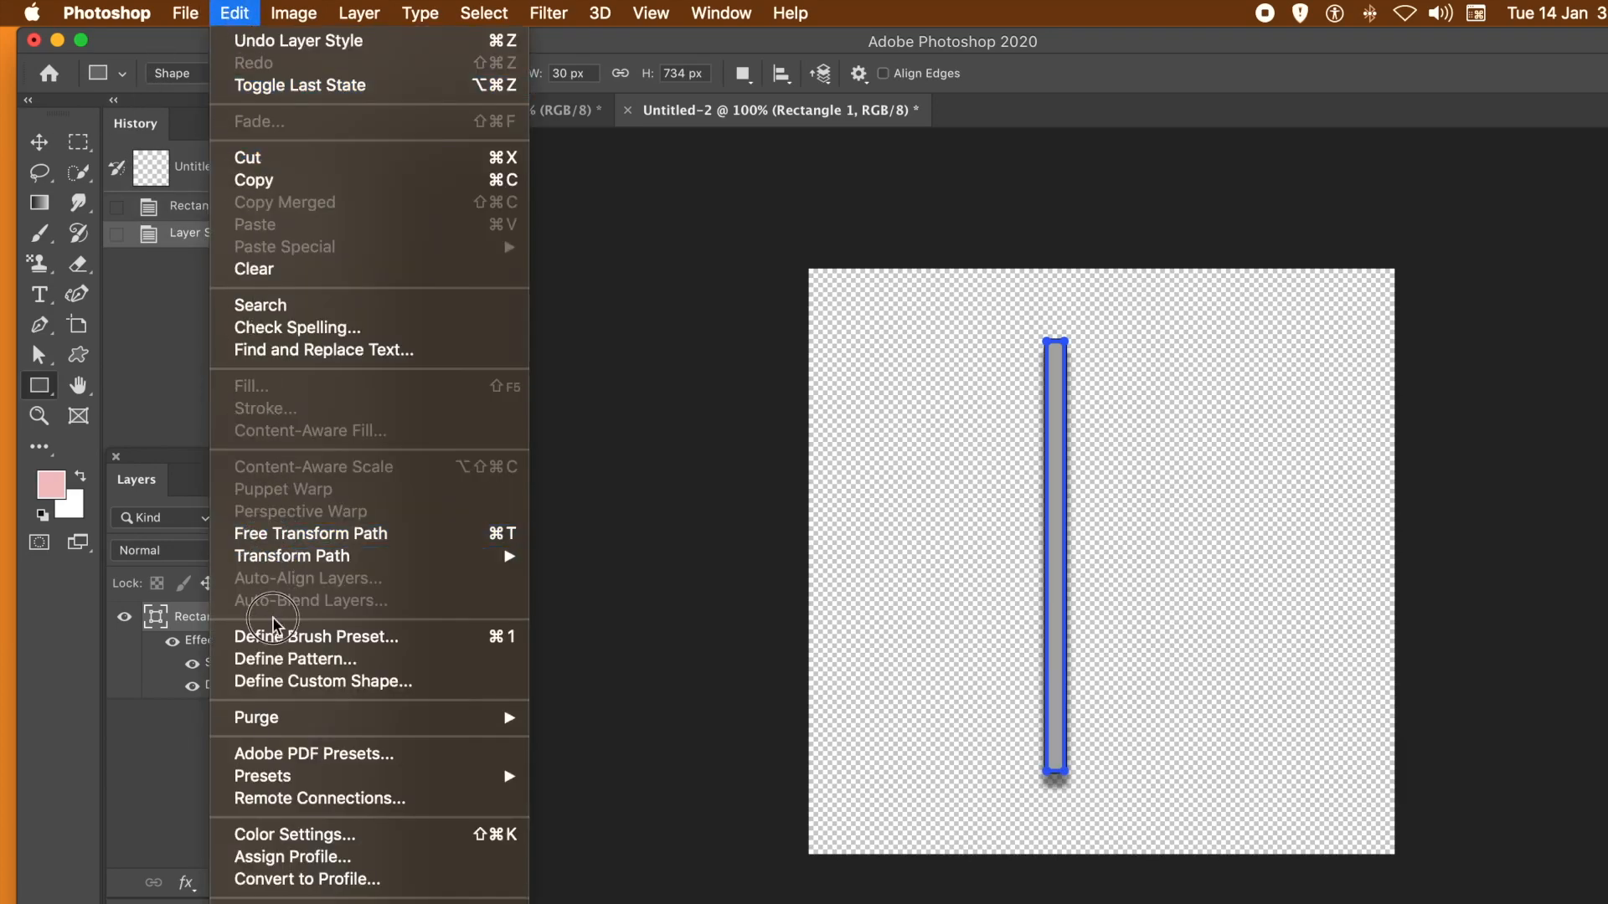
{"action": "left_click", "coordinate": [293, 659]}
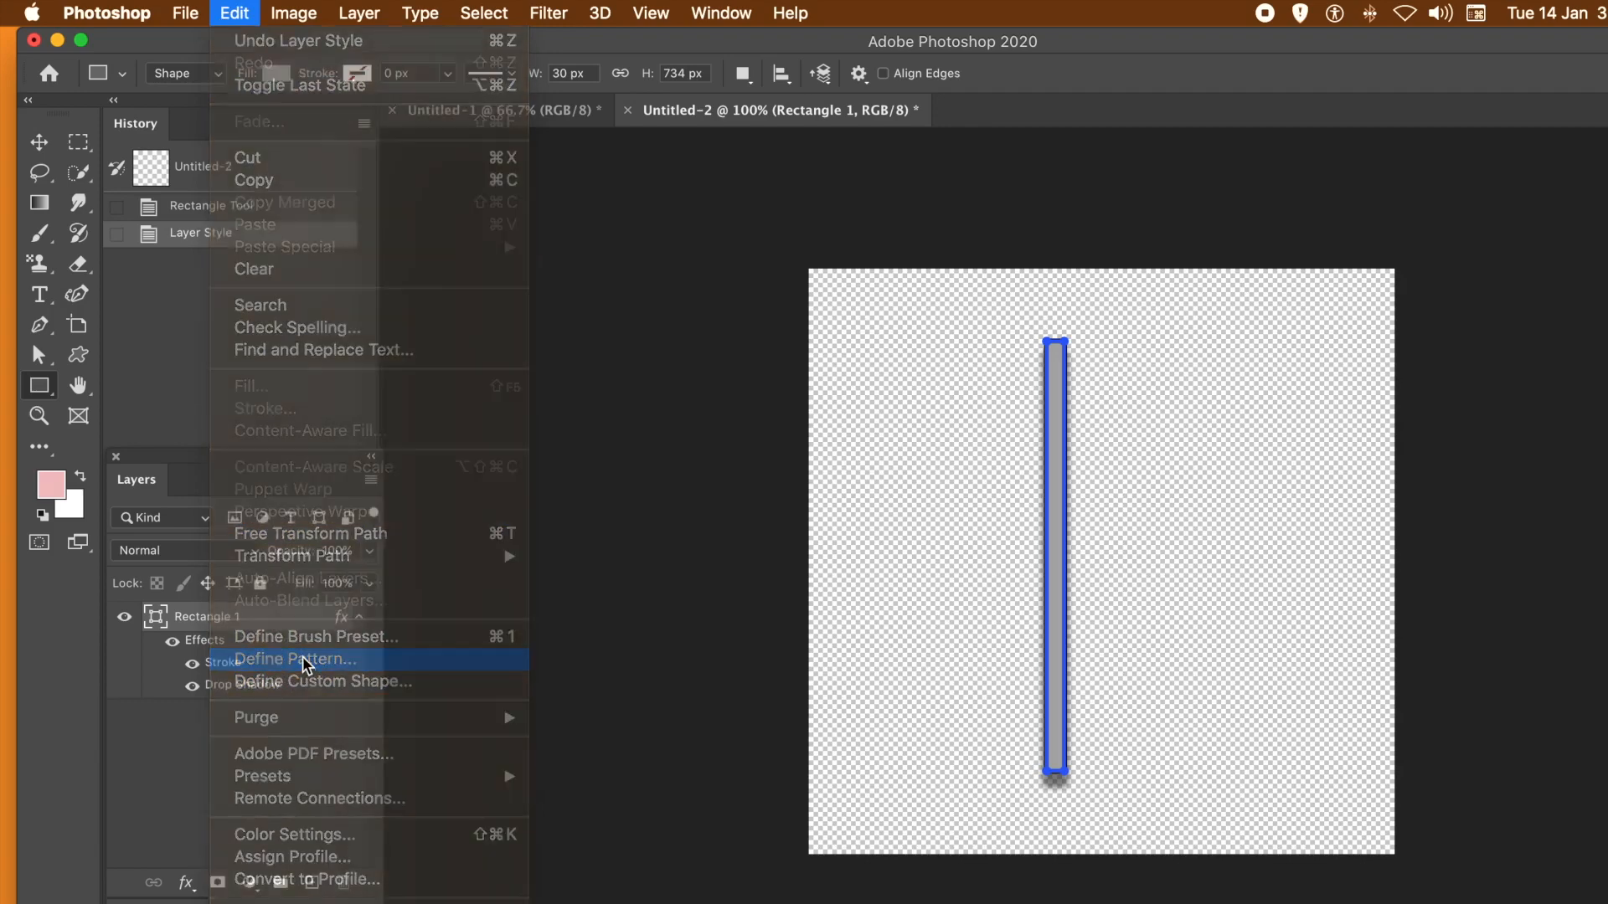
{"action": "left_click", "coordinate": [1180, 587]}
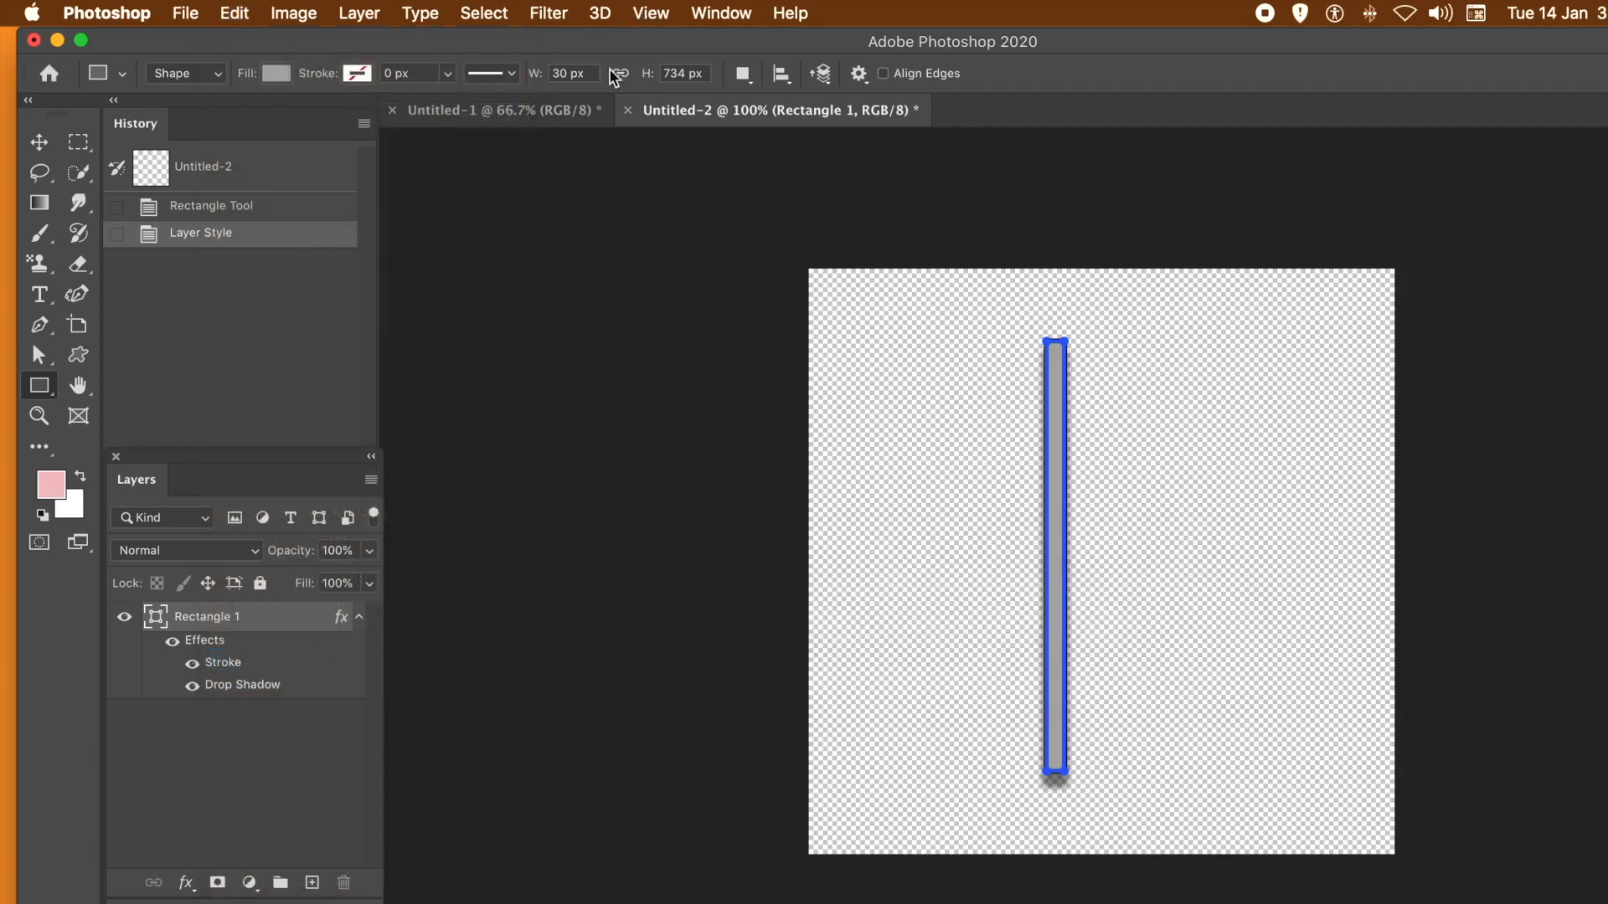
- Add a new empty layer named Layer 1 to the Untitled-1 document
{"action": "left_click", "coordinate": [509, 112]}
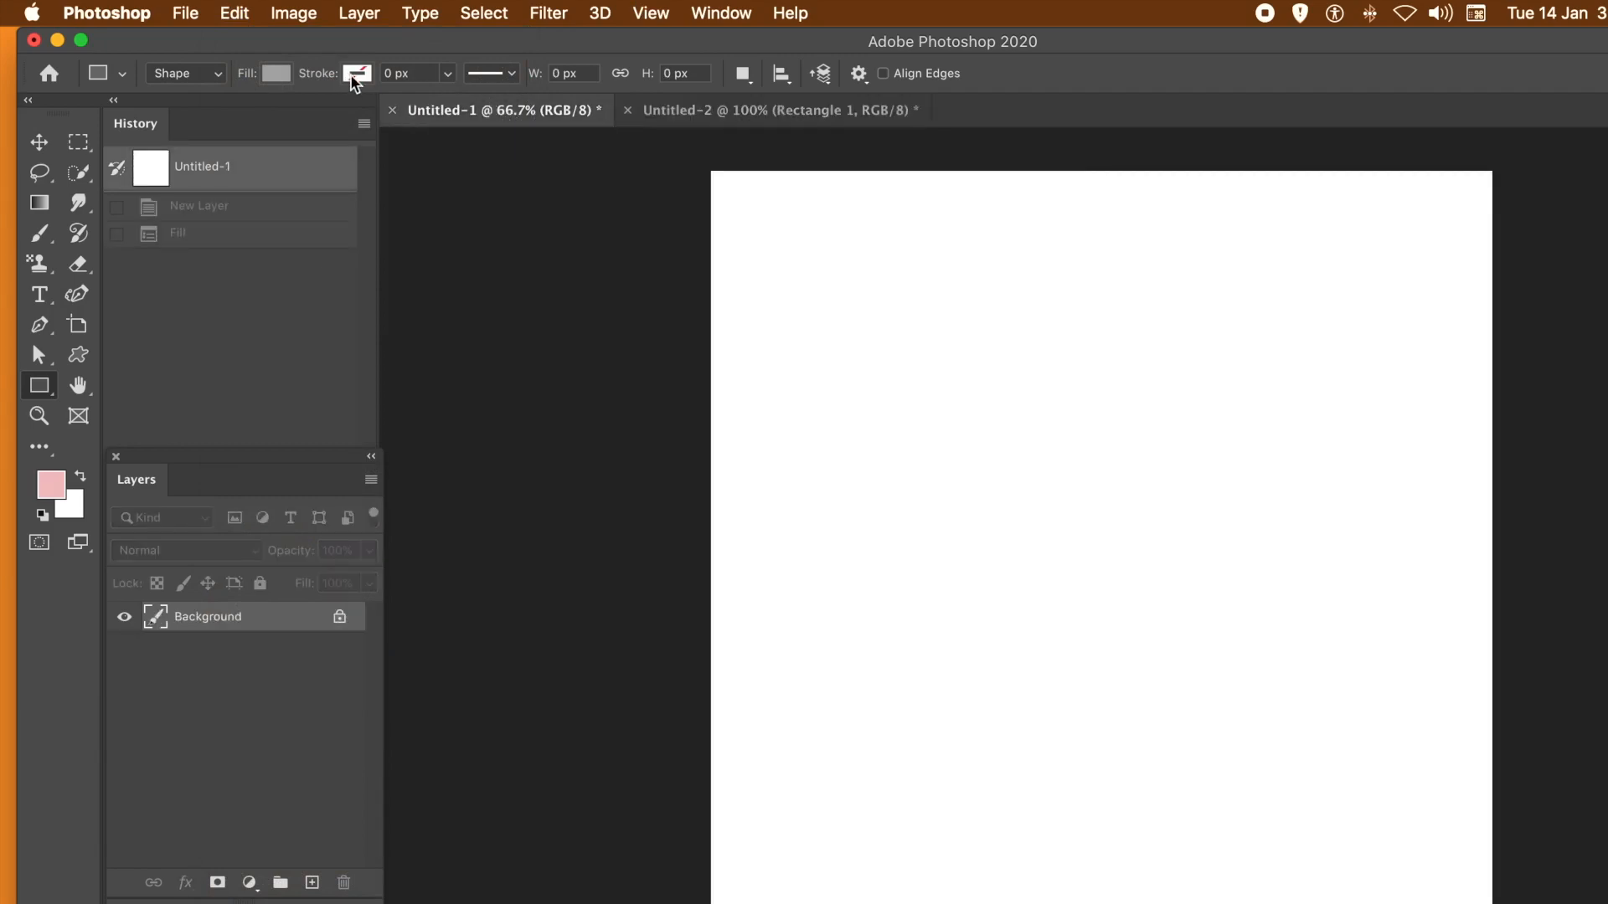
{"action": "left_click", "coordinate": [363, 15]}
{"action": "mouse_move", "coordinate": [455, 41]}
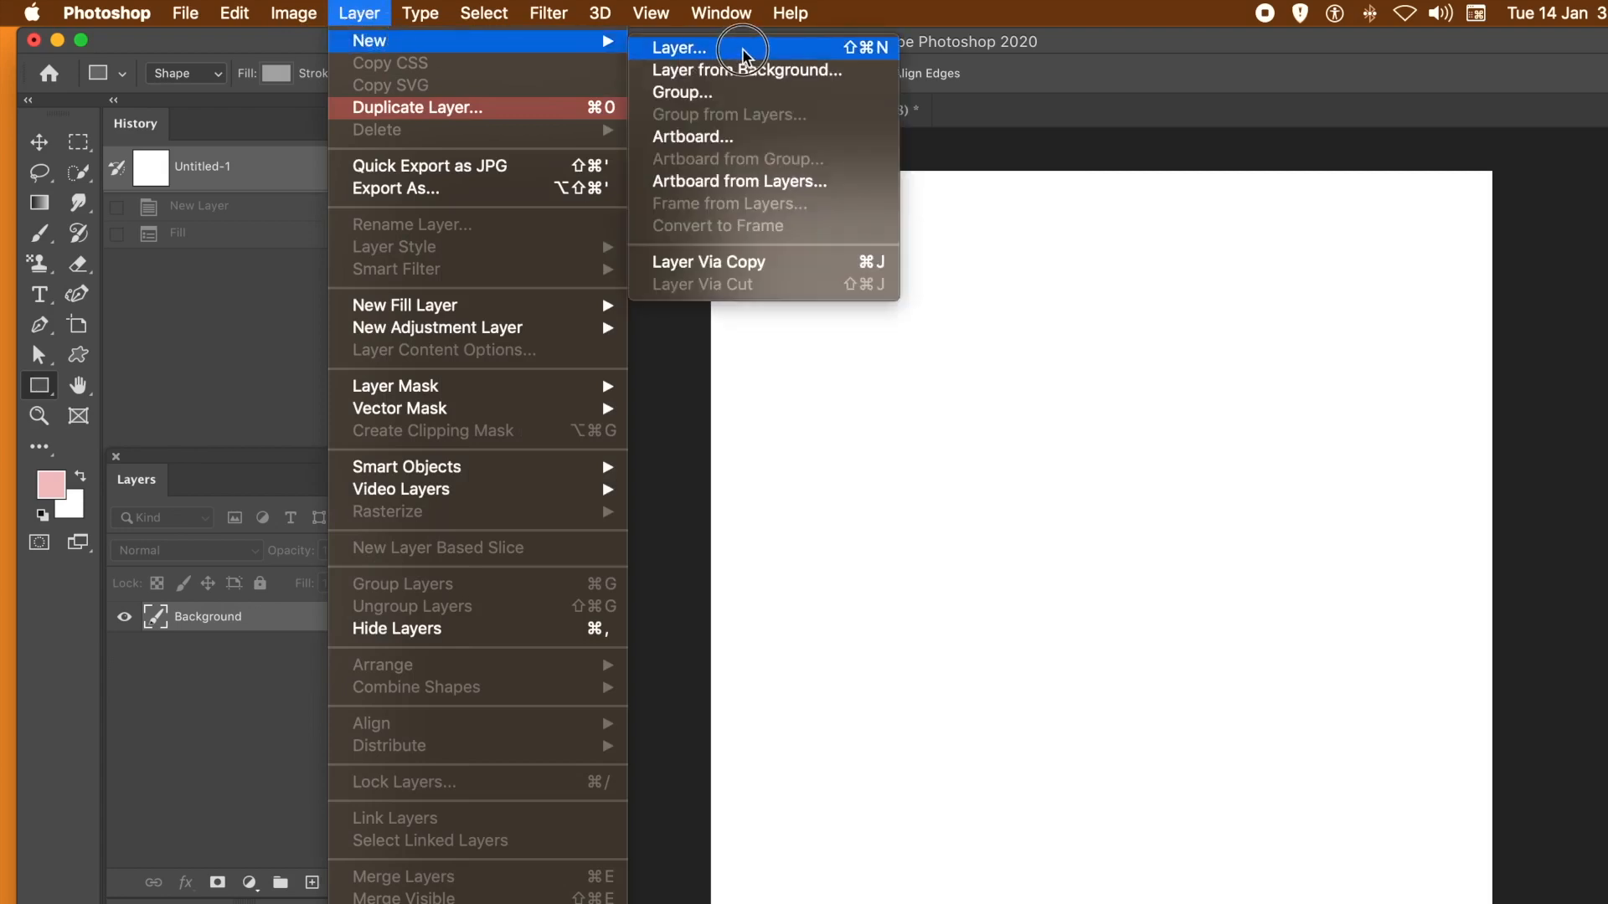
{"action": "left_click", "coordinate": [743, 50]}
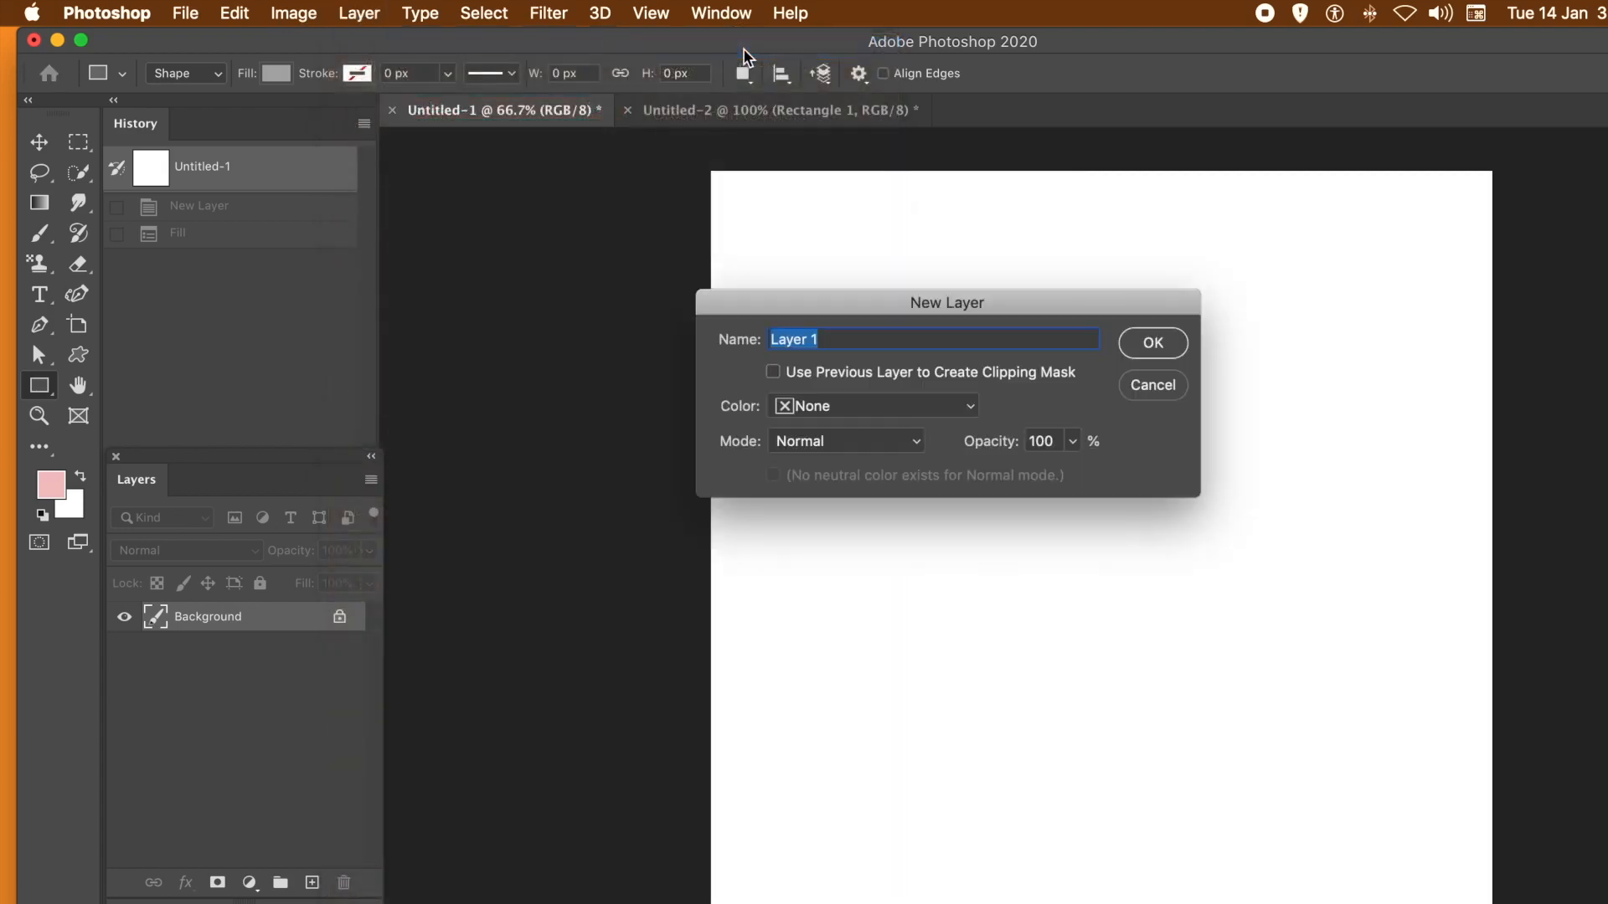
{"action": "left_click", "coordinate": [1176, 345]}
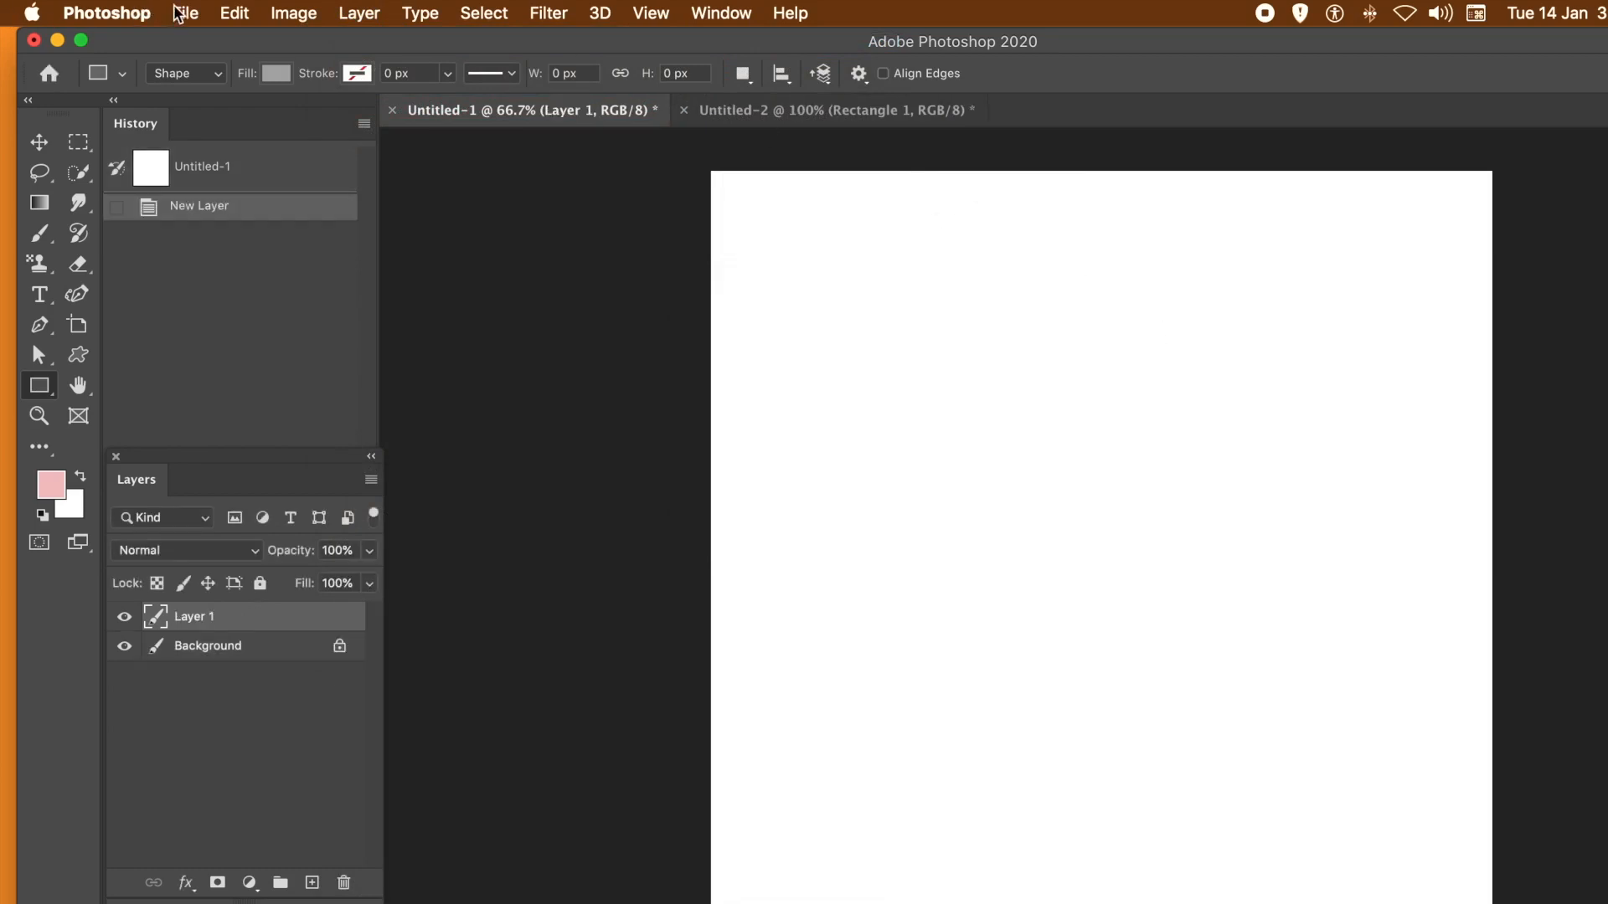
- Start a pattern fill on Layer 1 and choose the newly defined rectangle as the custom pattern
{"action": "left_click", "coordinate": [236, 15]}
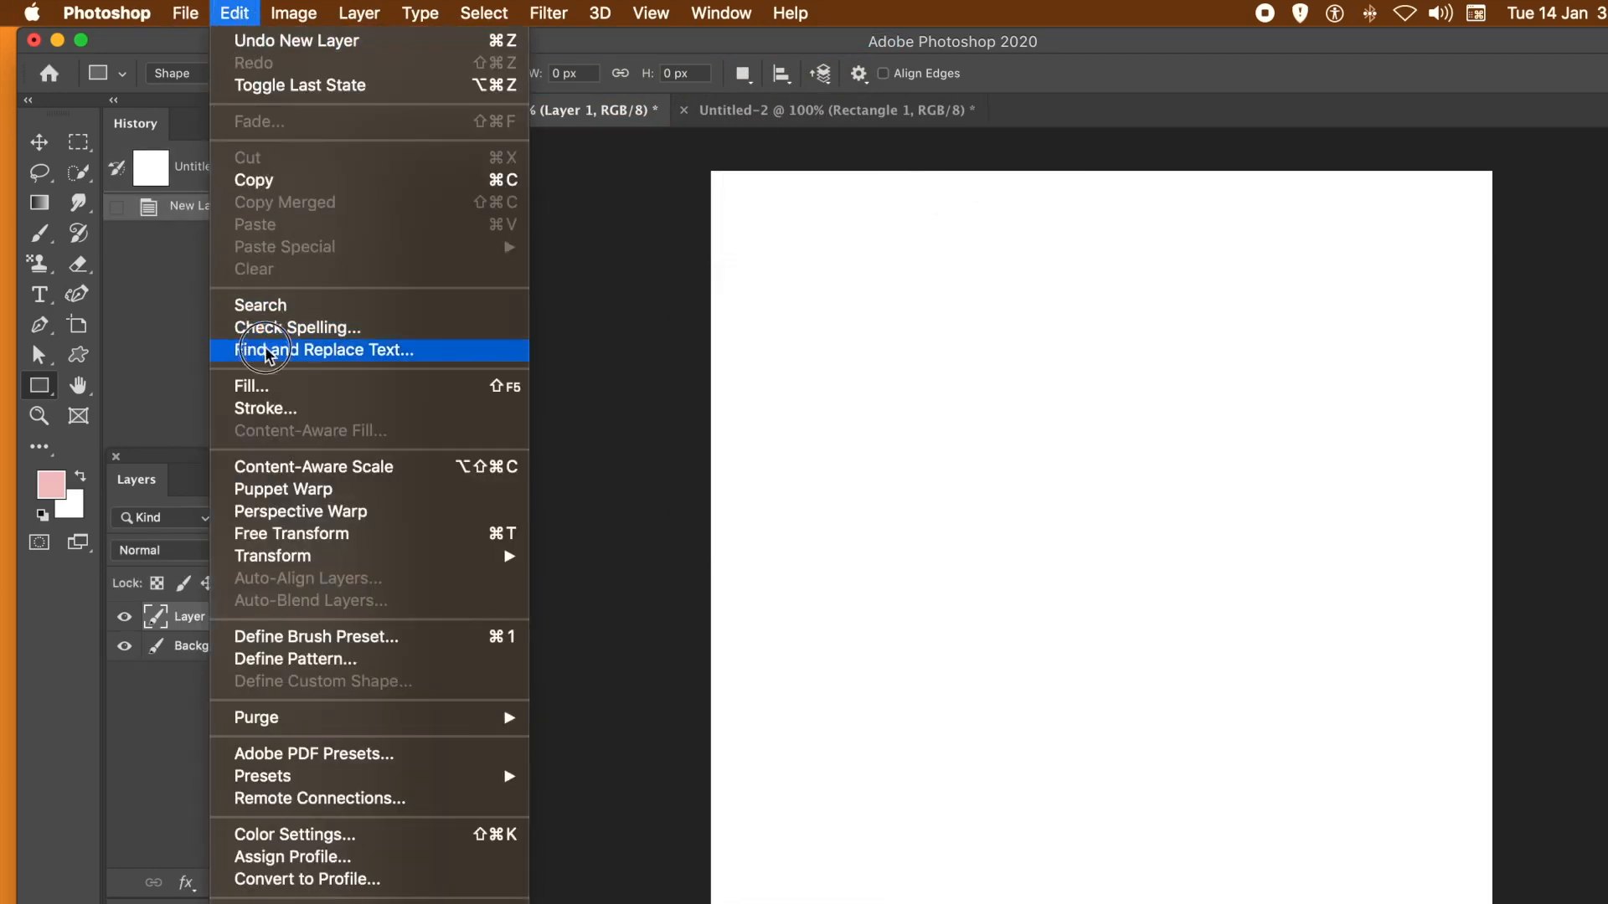
{"action": "left_click", "coordinate": [269, 387]}
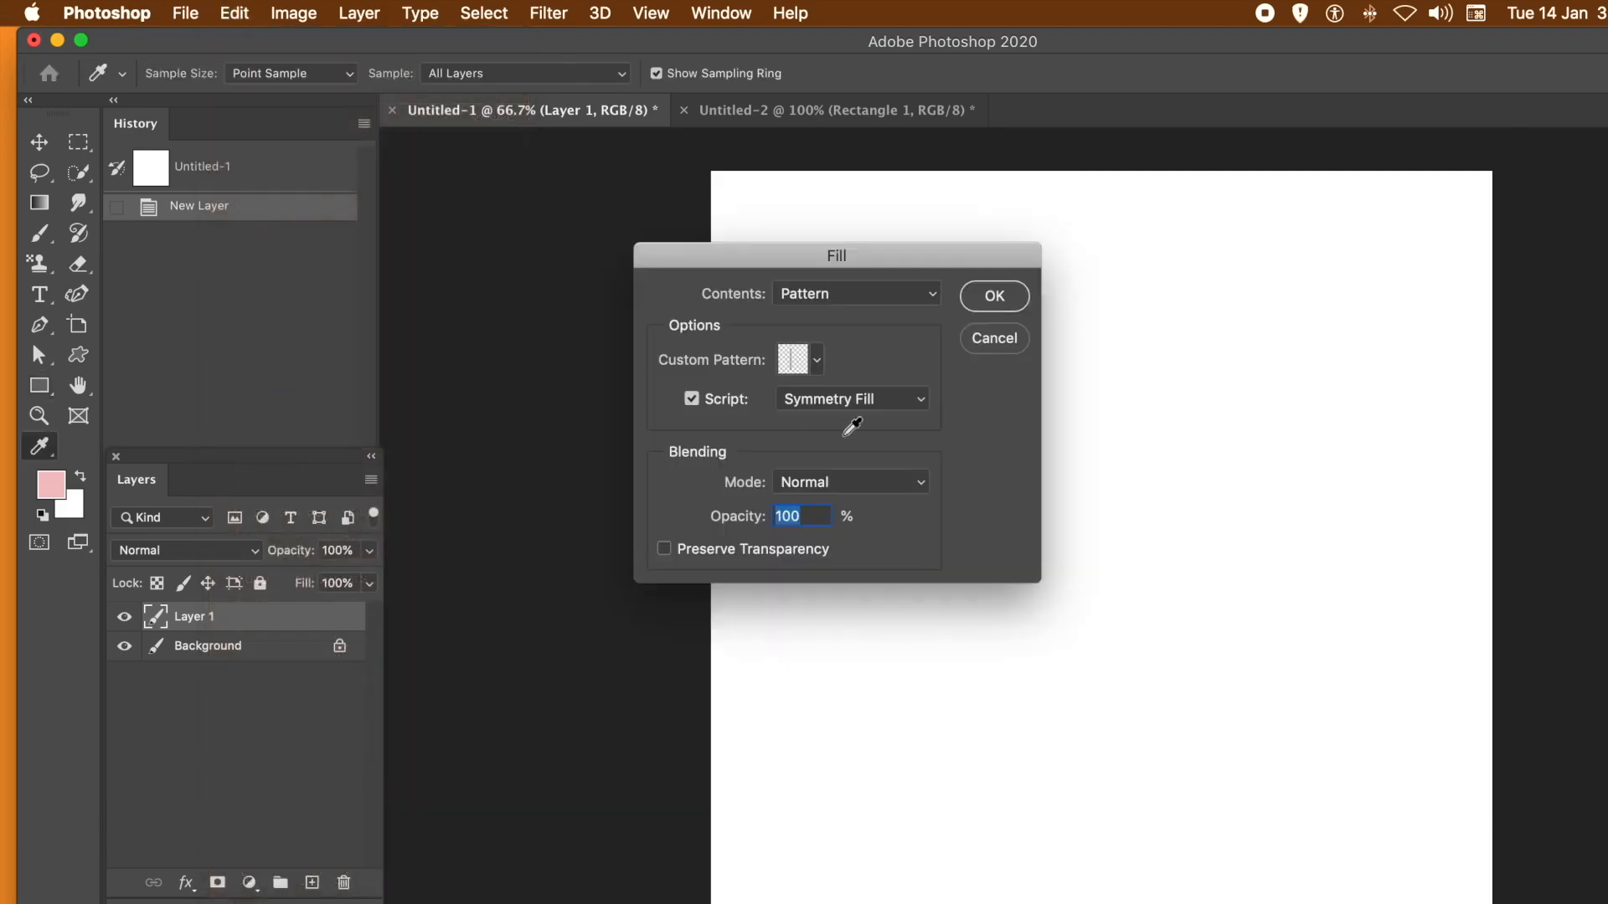
{"action": "left_click", "coordinate": [817, 361]}
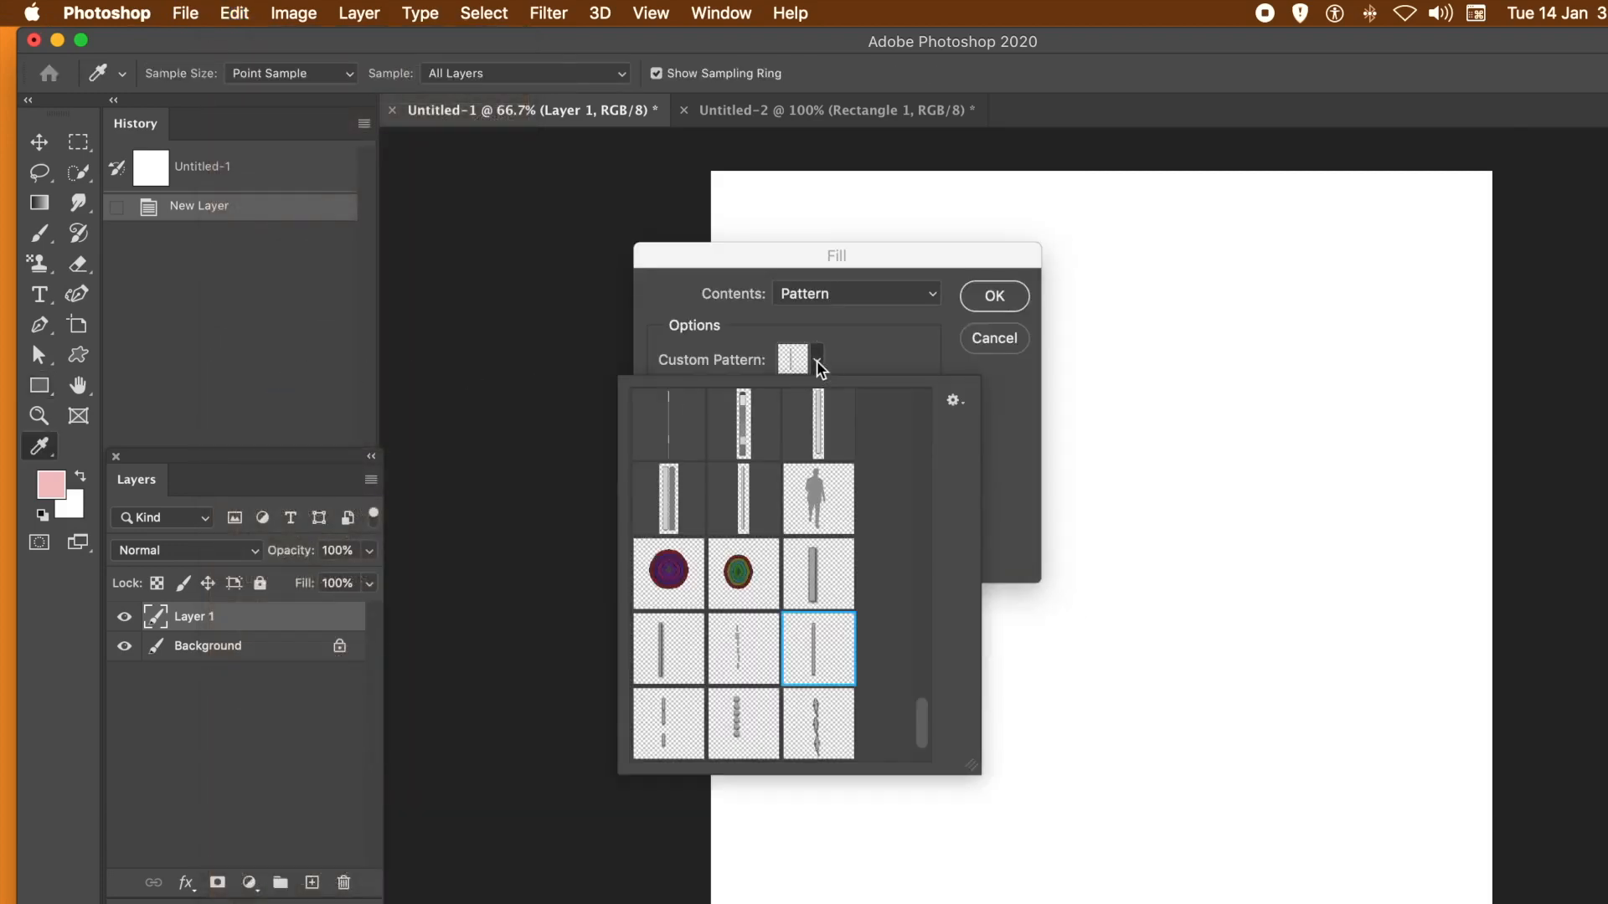
{"action": "left_click_drag", "start_coordinate": [916, 717], "coordinate": [911, 757]}
{"action": "left_click", "coordinate": [668, 737]}
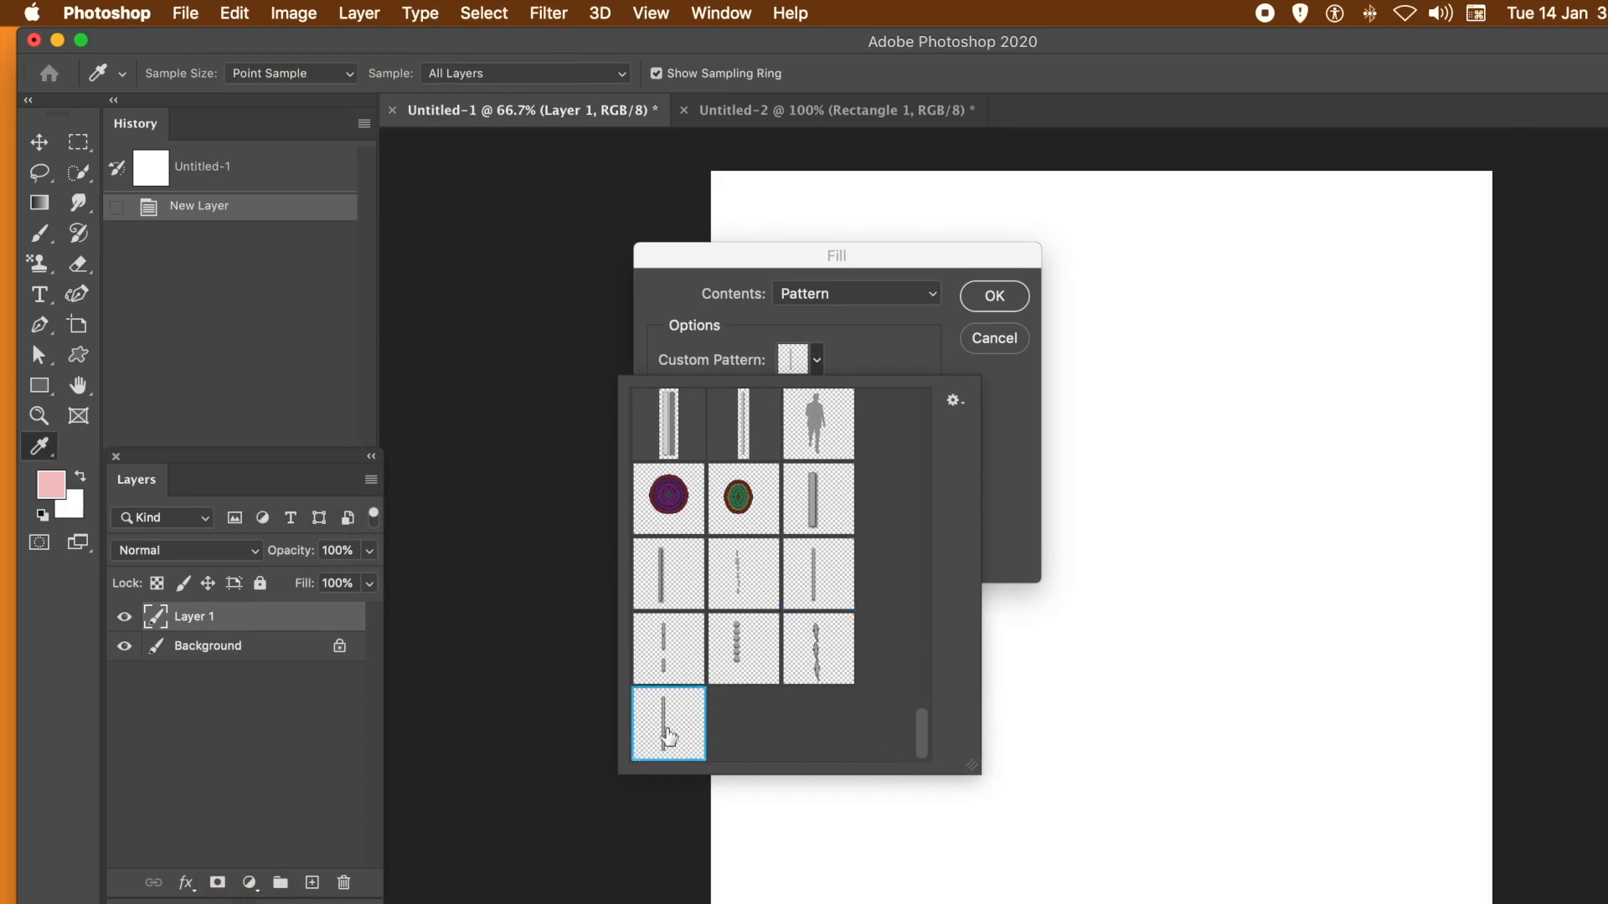
{"action": "left_click", "coordinate": [1003, 504]}
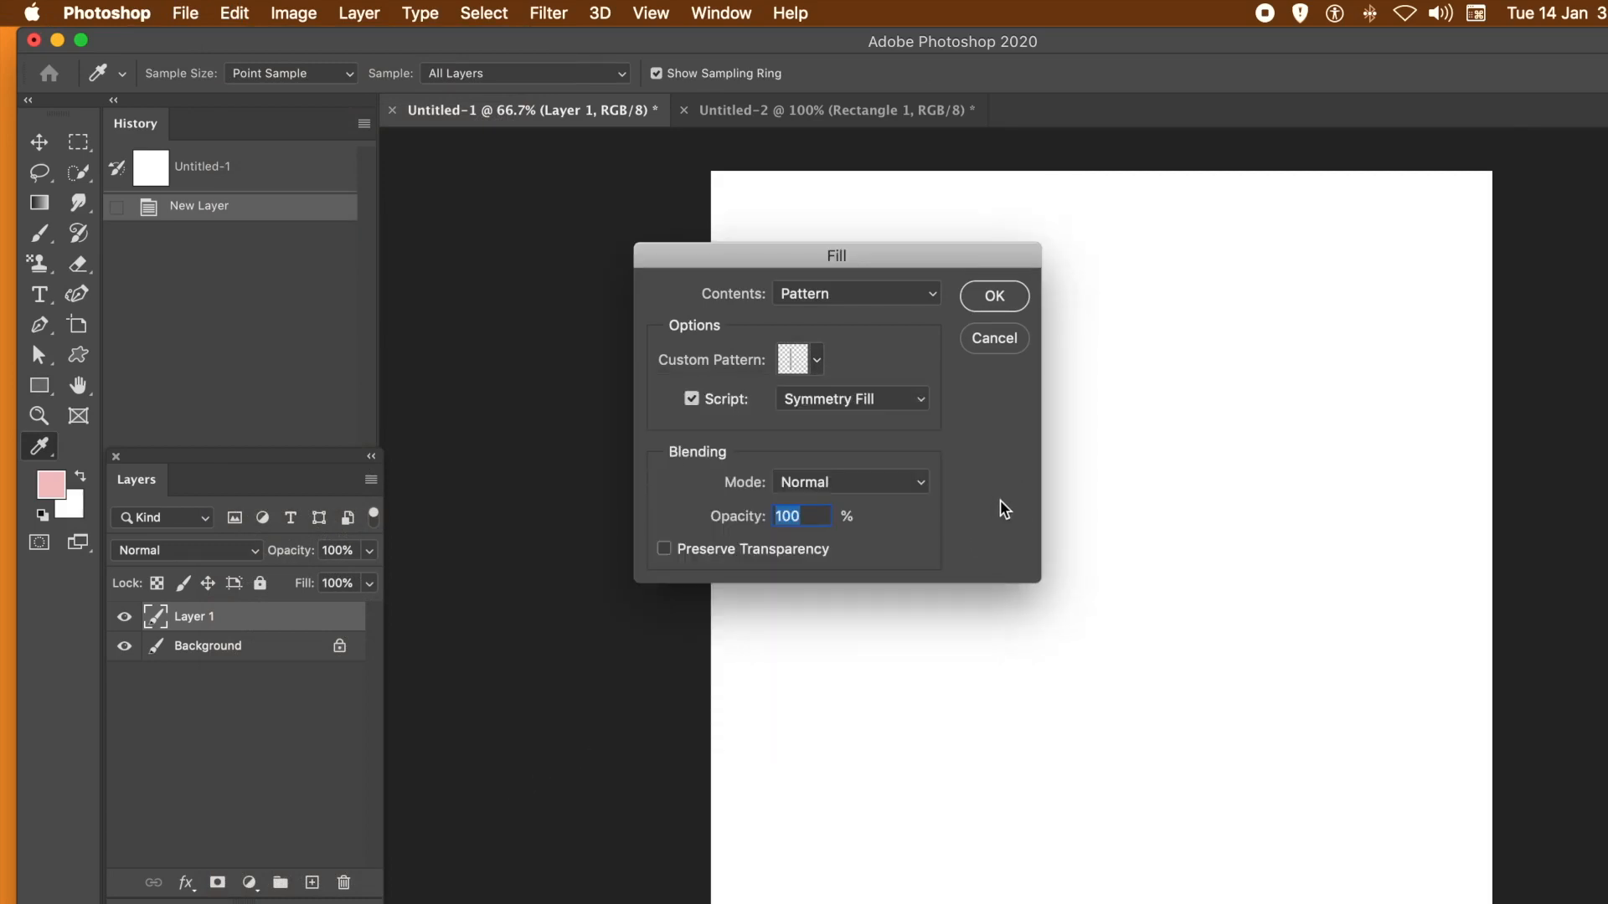
- Keep the fill contents on Pattern with the Symmetry Fill script enabled and proceed to the symmetry settings
{"action": "left_click", "coordinate": [692, 401]}
{"action": "left_click", "coordinate": [694, 400]}
{"action": "left_click", "coordinate": [834, 292]}
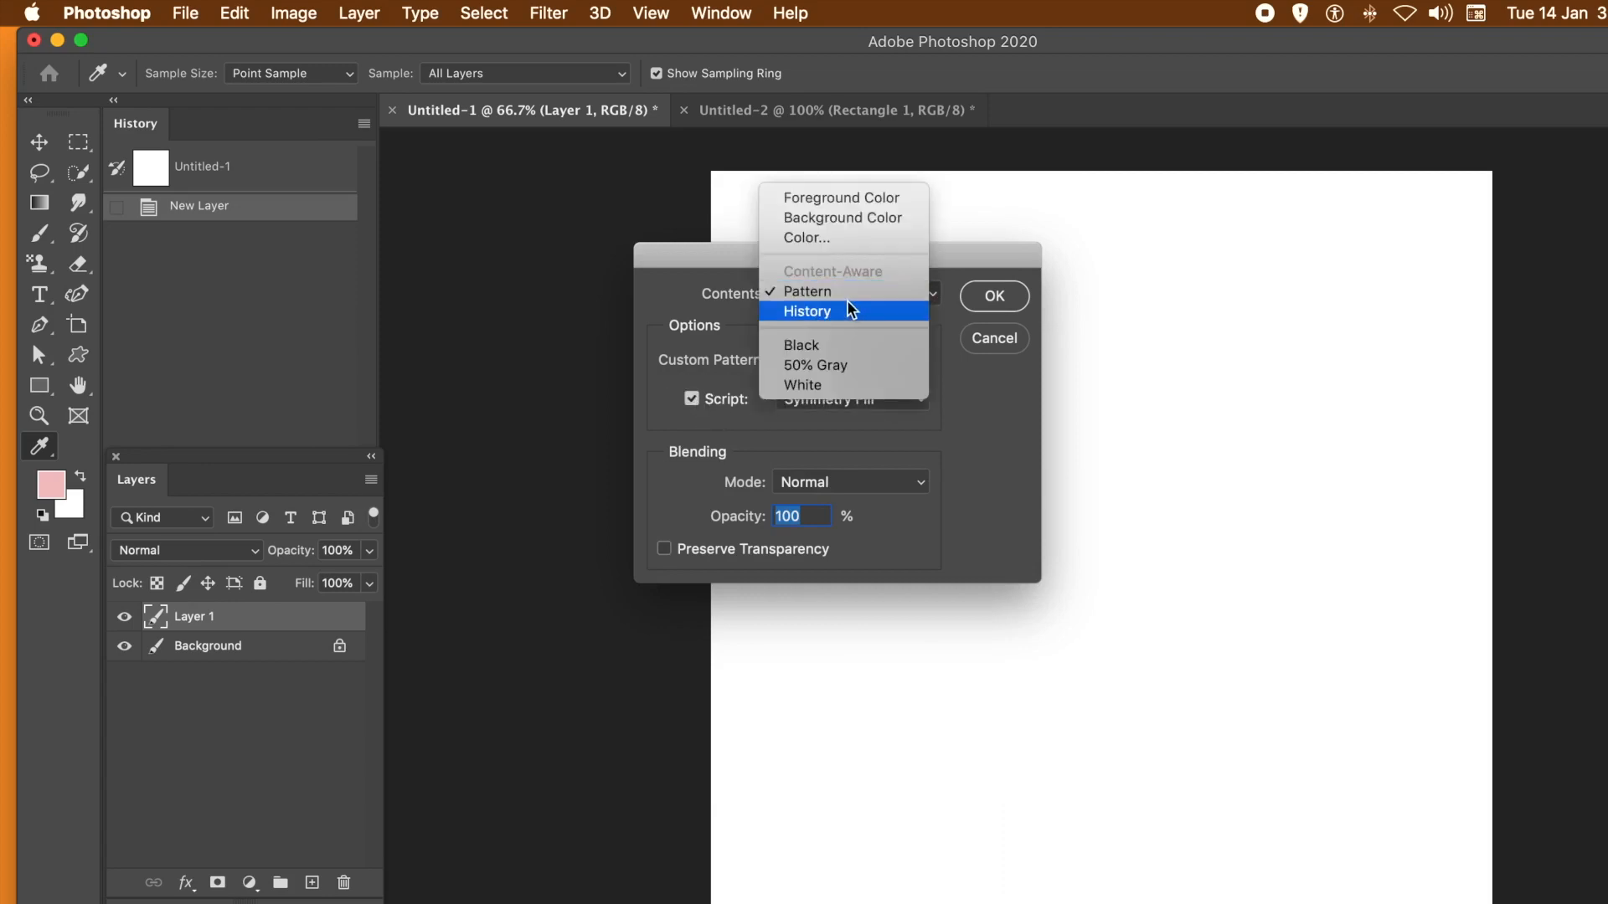
{"action": "left_click", "coordinate": [831, 290]}
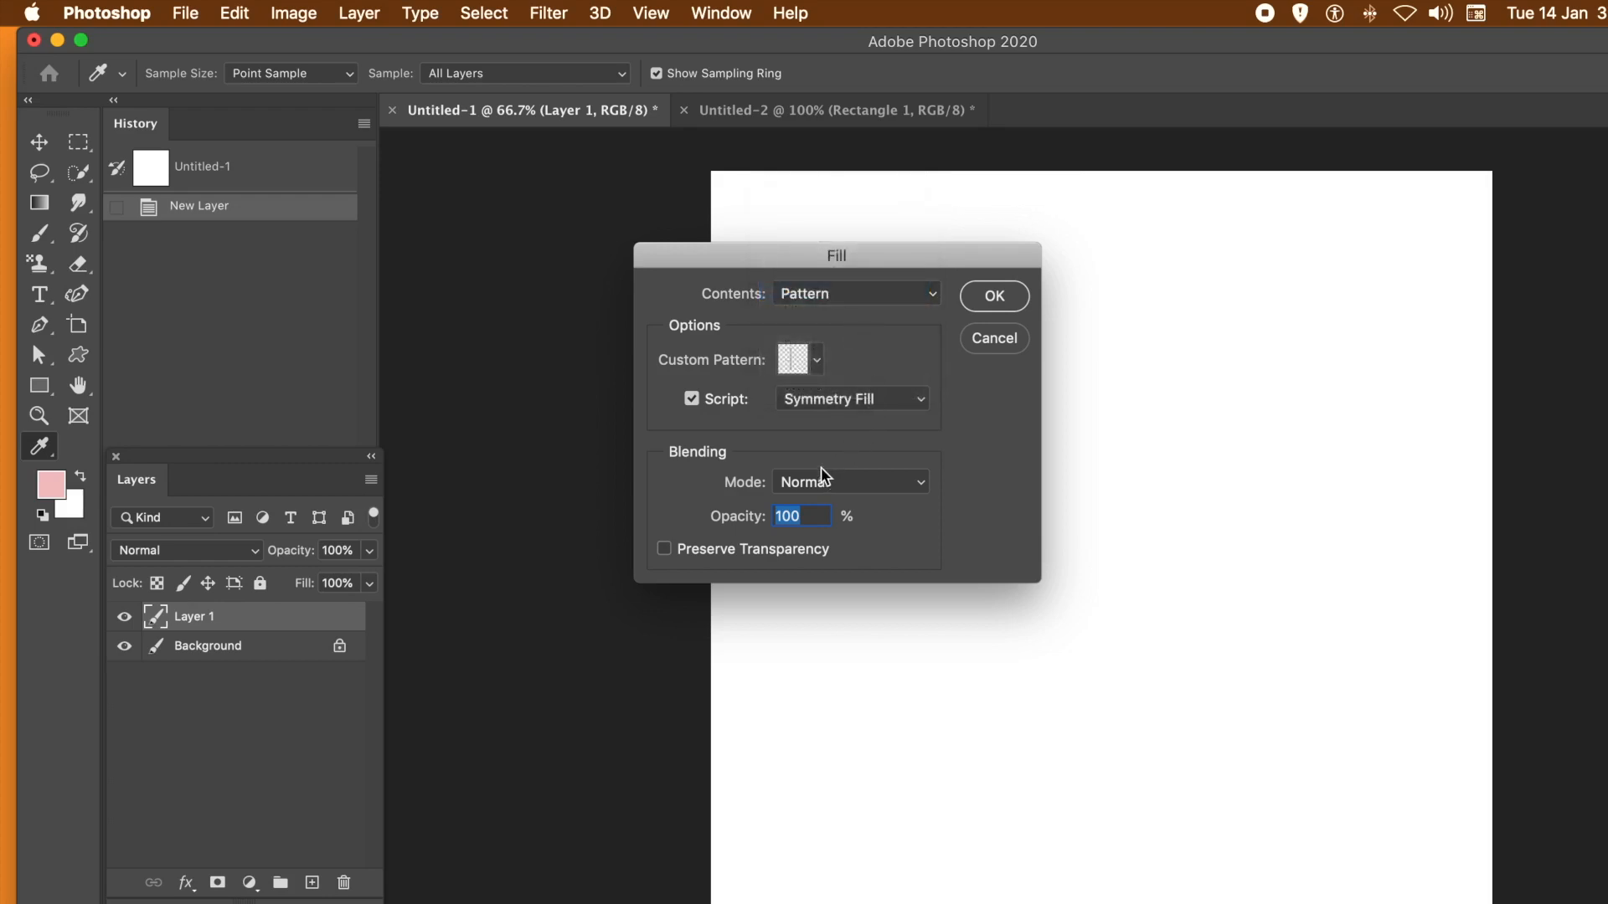
{"action": "left_click", "coordinate": [994, 296]}
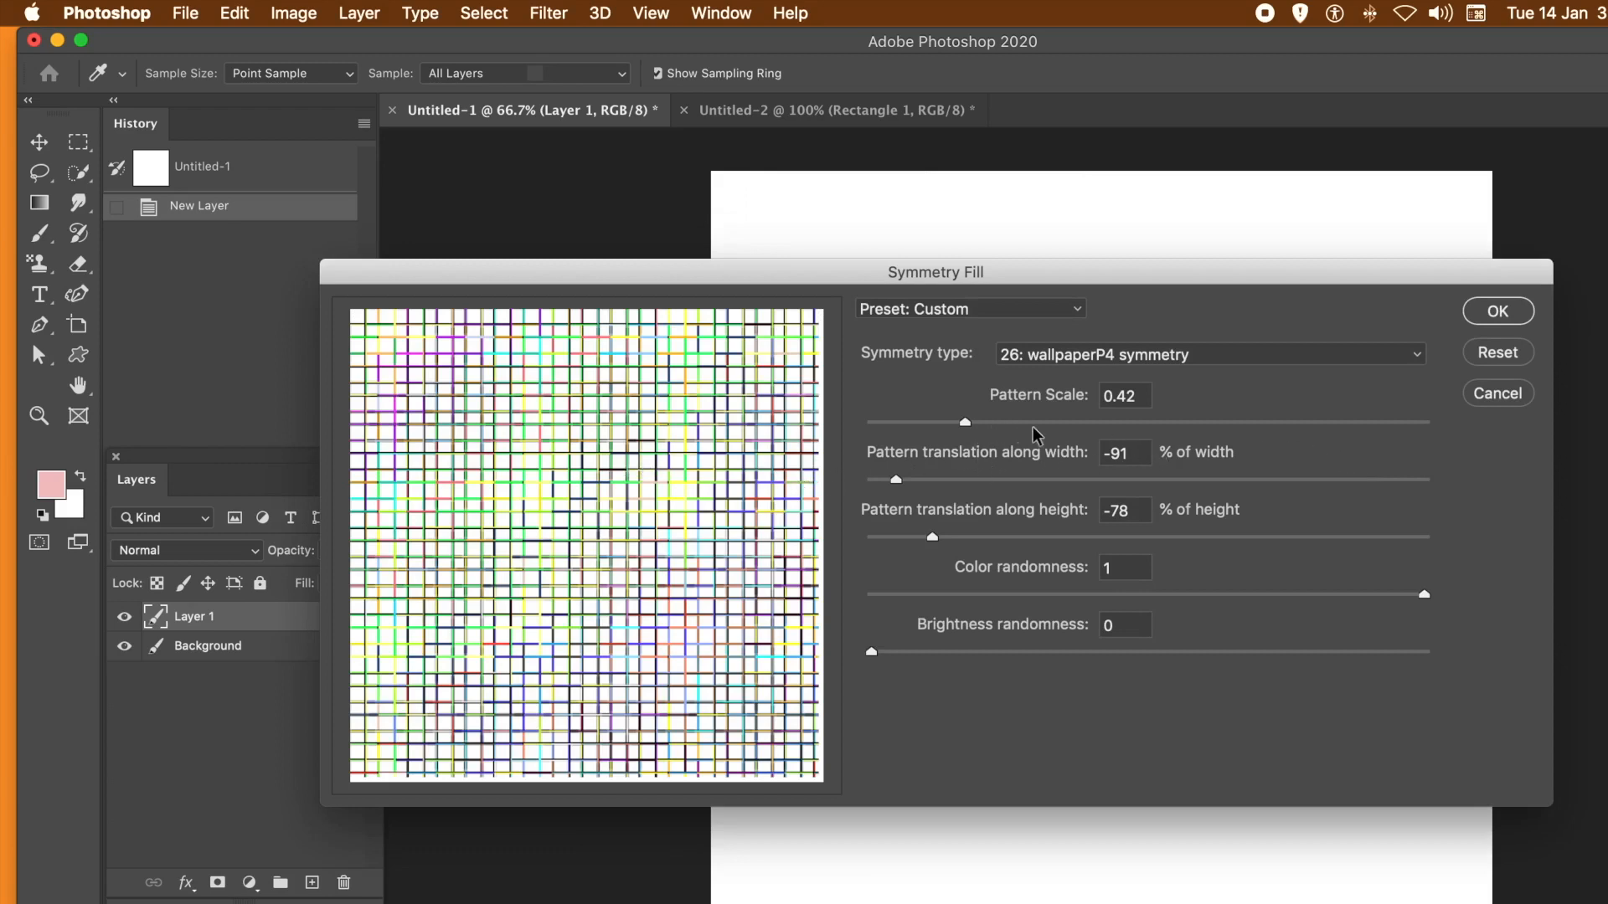
- Set the pattern scale to 0.88 and keep the symmetry type 26: wallpaperP4 symmetry
{"action": "double_click", "coordinate": [1124, 395]}
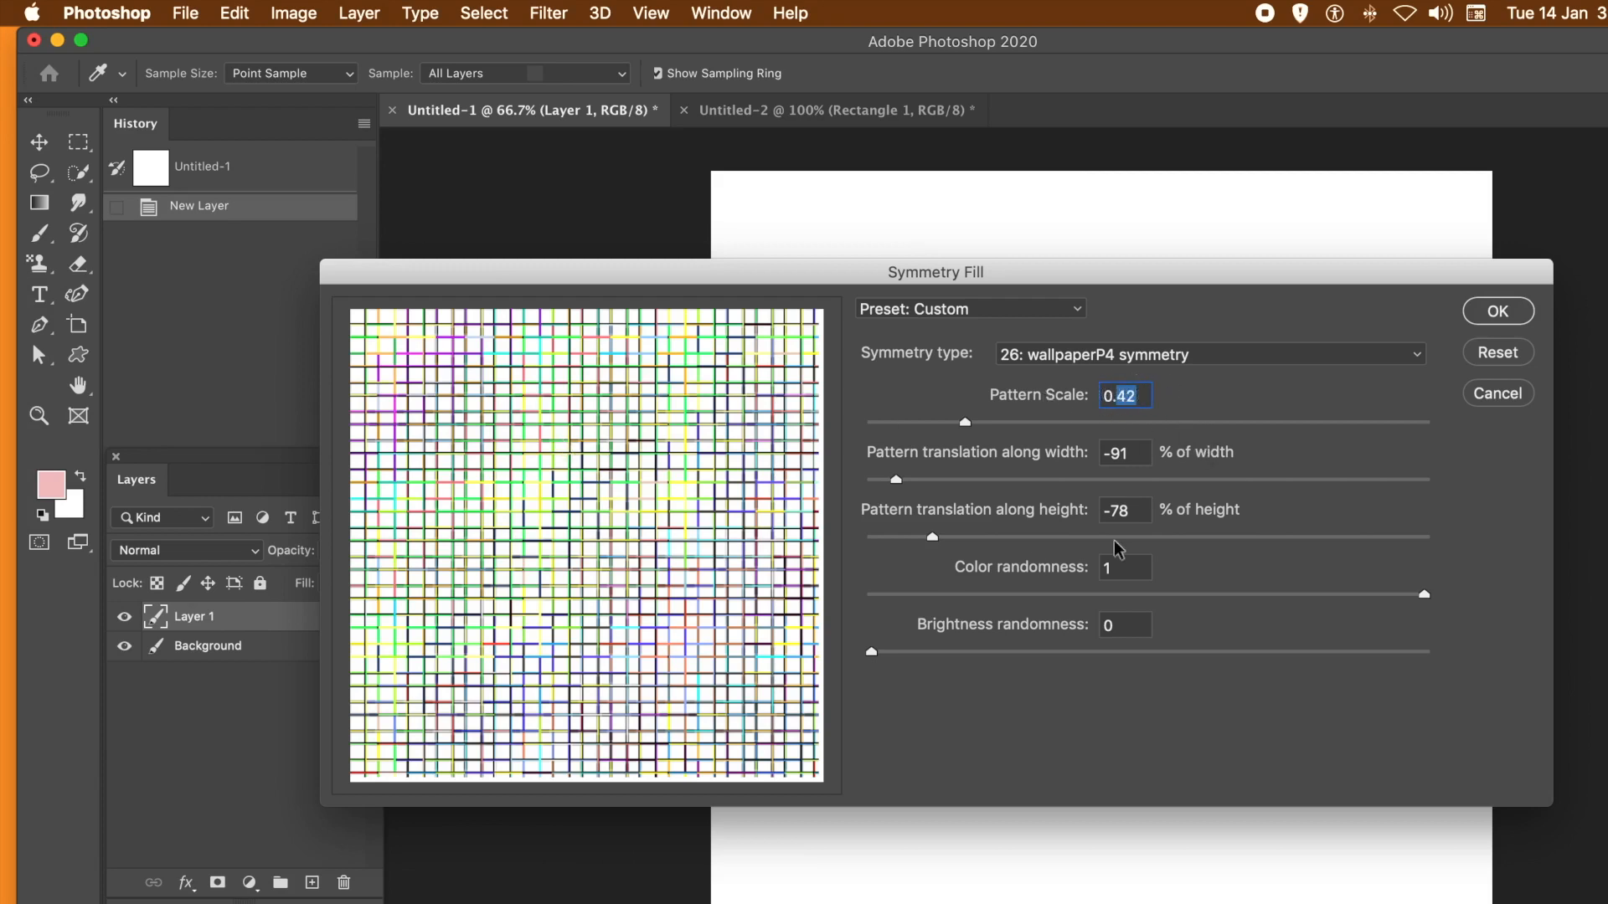
{"action": "left_click_drag", "start_coordinate": [1141, 428], "coordinate": [1219, 426]}
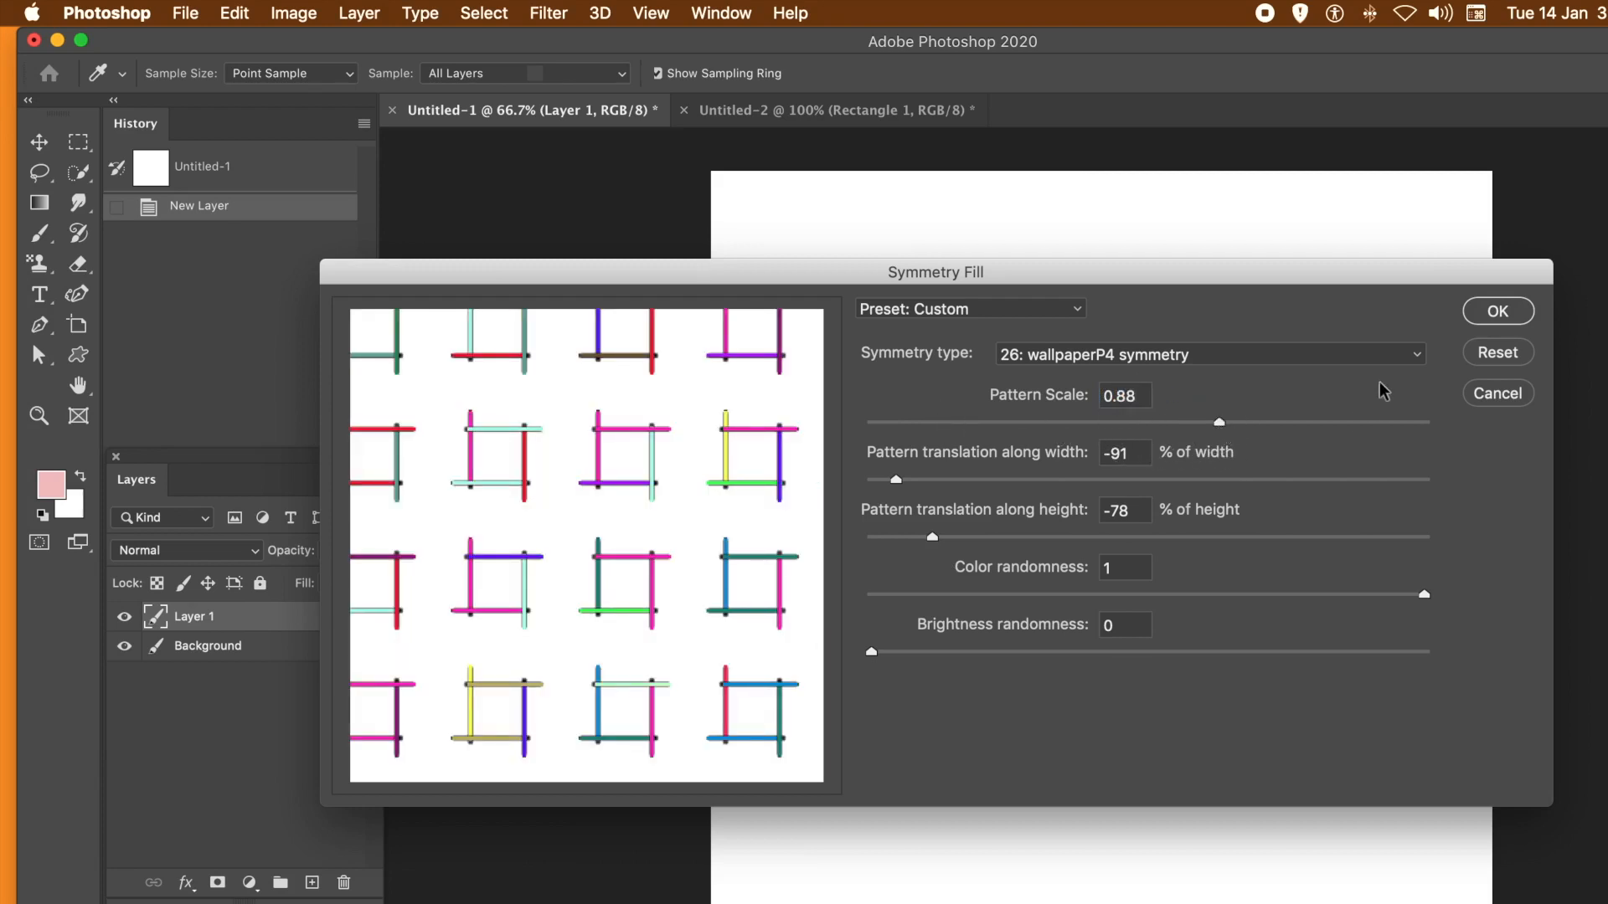
{"action": "left_click", "coordinate": [1129, 358]}
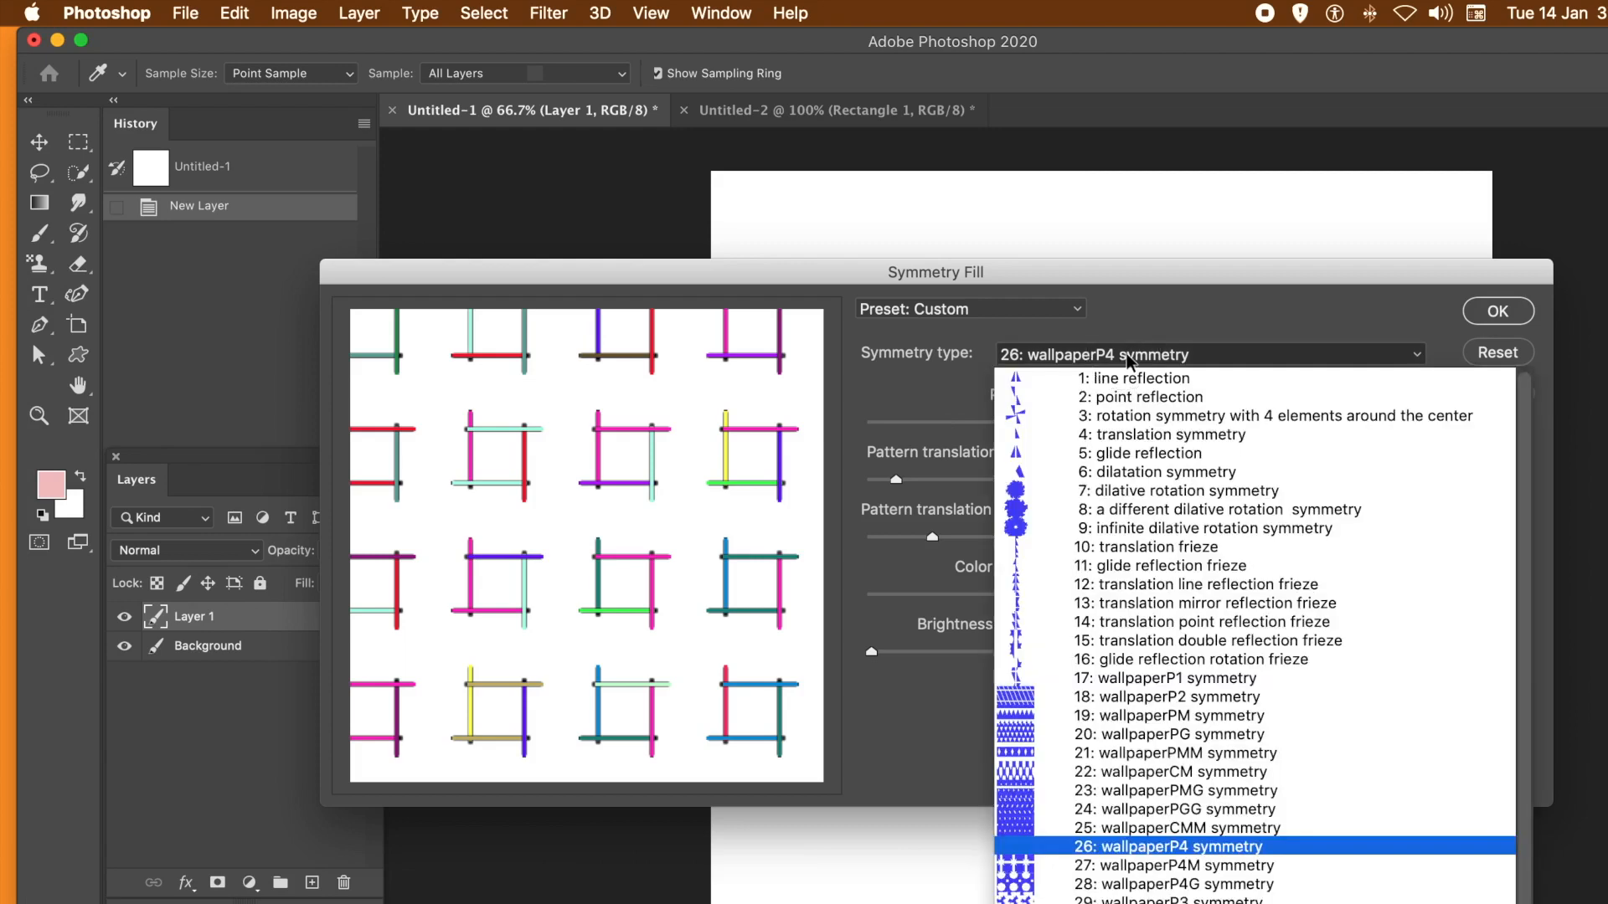
{"action": "left_click", "coordinate": [1088, 848]}
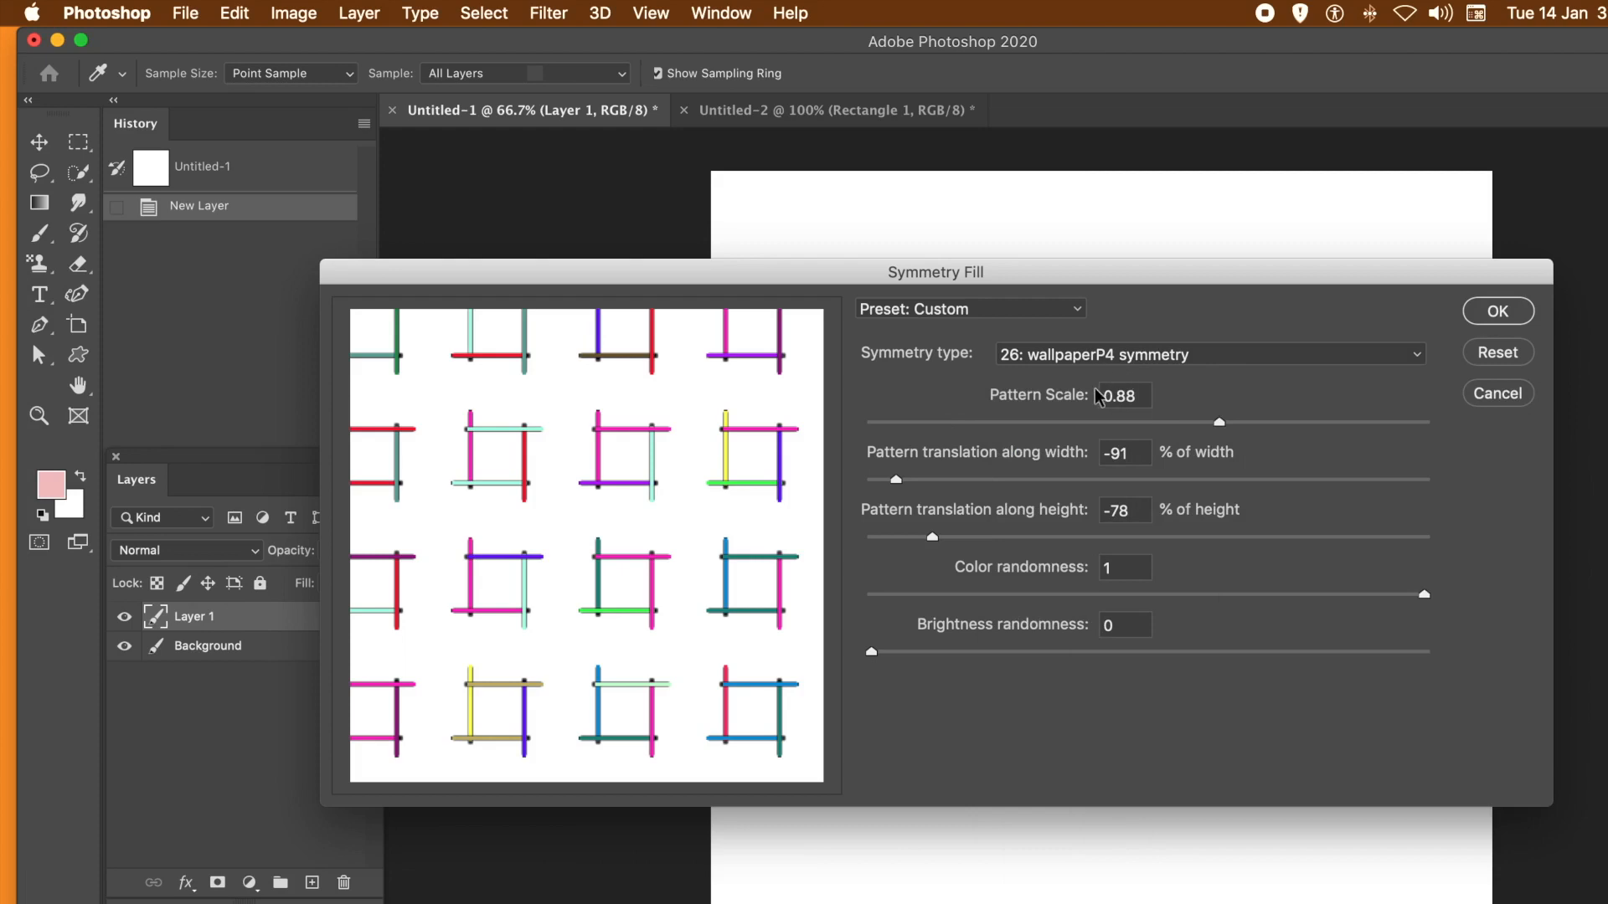
- Set the pattern scale to 0.46 and the pattern translation to 56% of width and 59% of height
{"action": "left_click", "coordinate": [968, 423]}
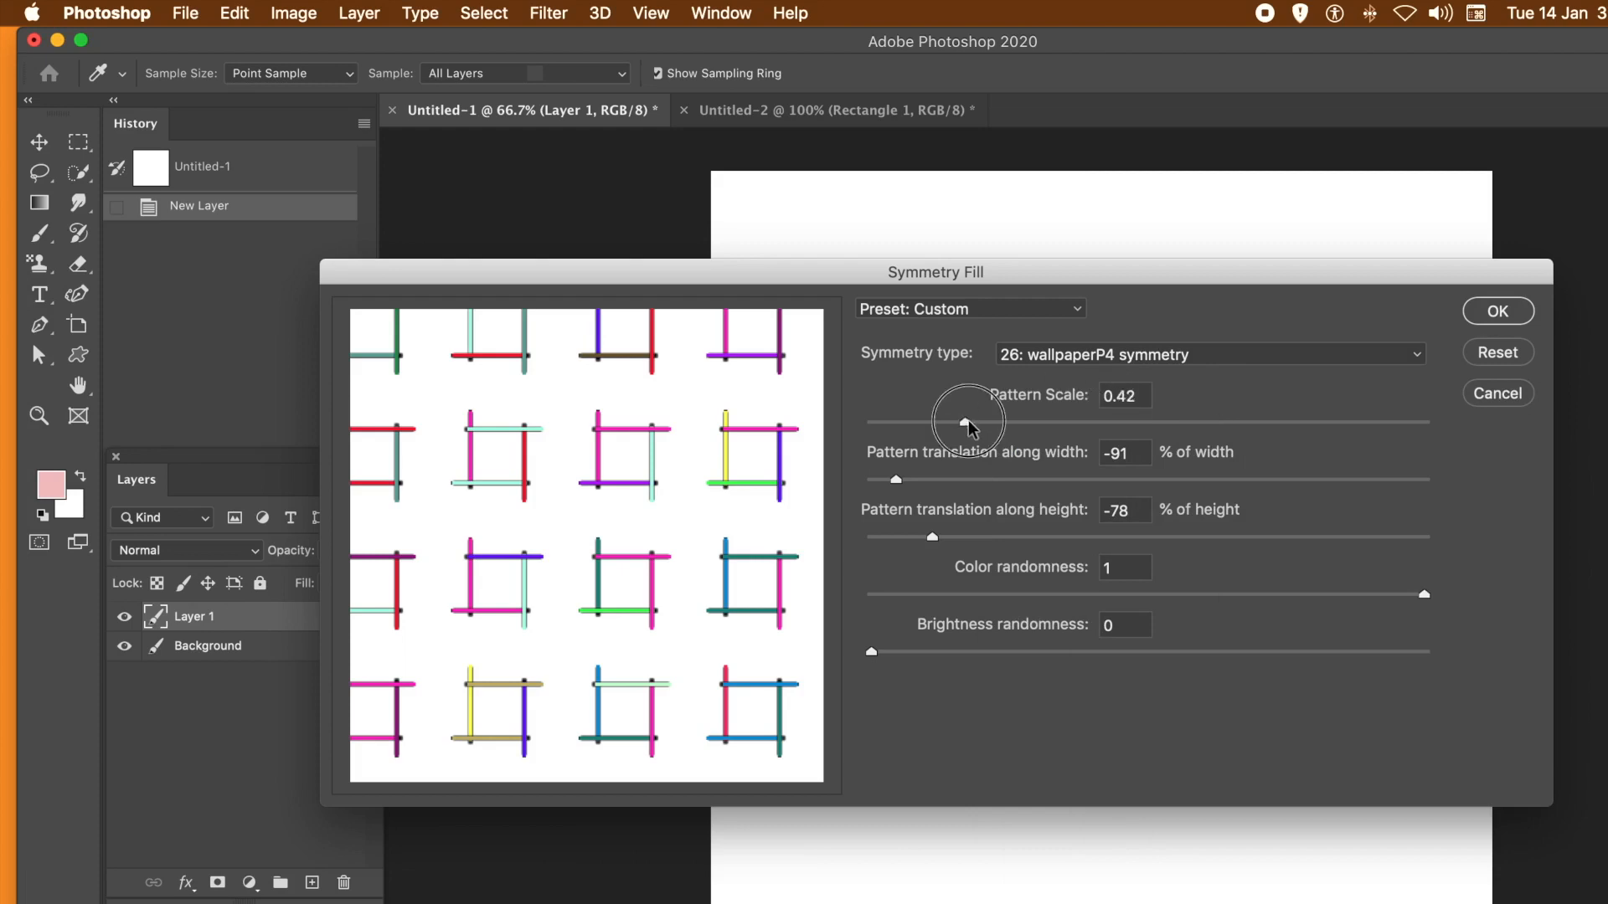
{"action": "left_click_drag", "start_coordinate": [976, 425], "coordinate": [988, 425]}
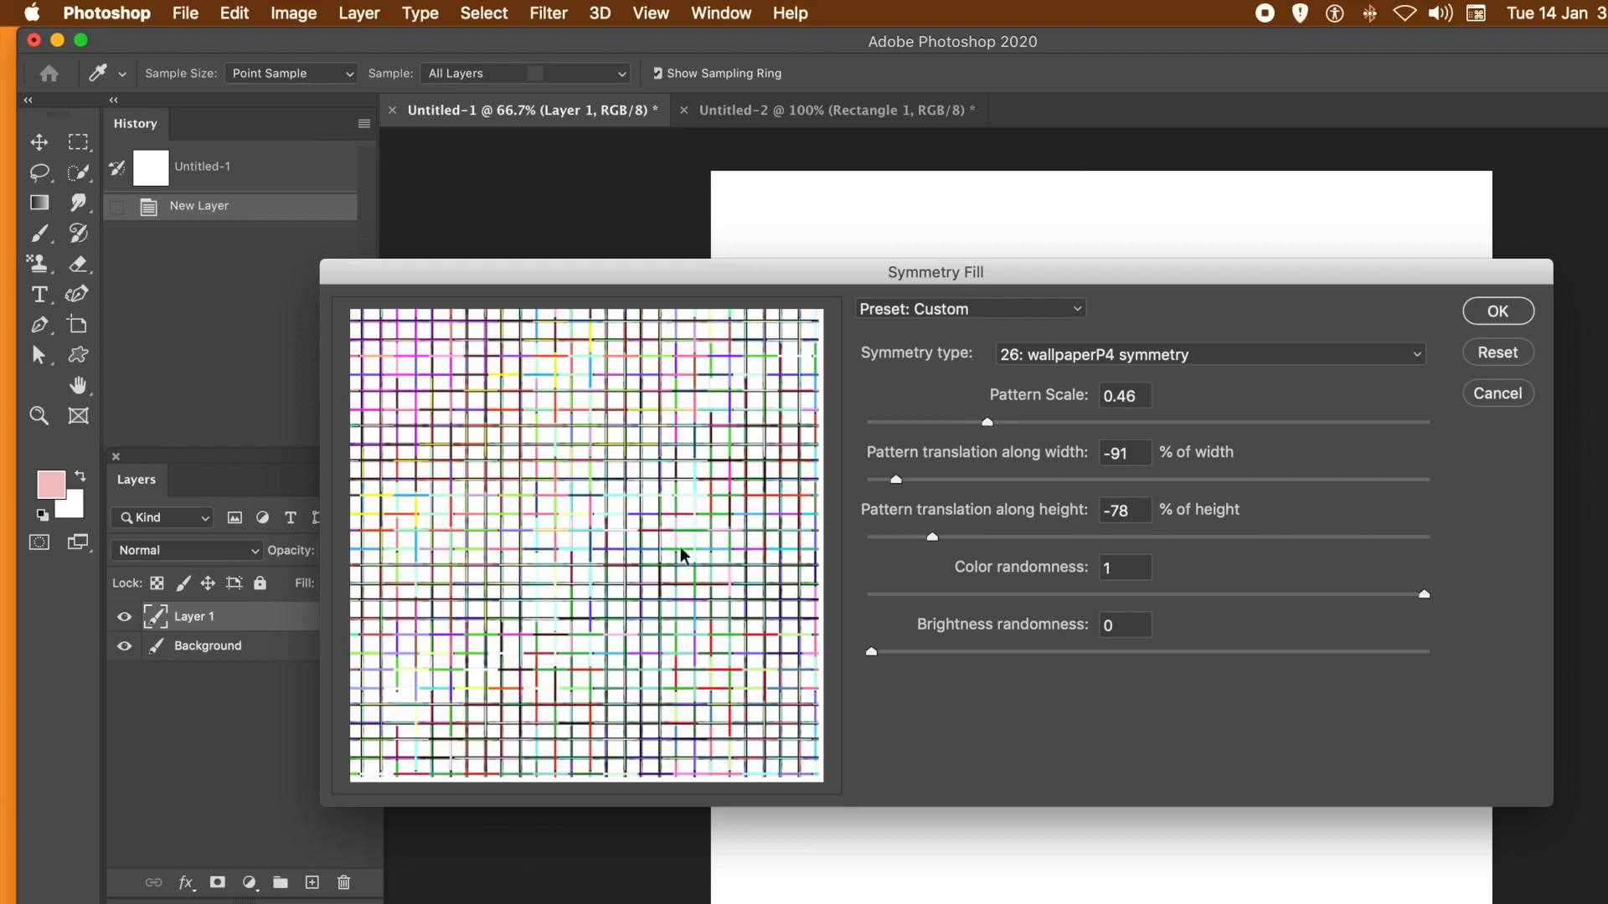
{"action": "left_click_drag", "start_coordinate": [1004, 480], "coordinate": [1141, 484]}
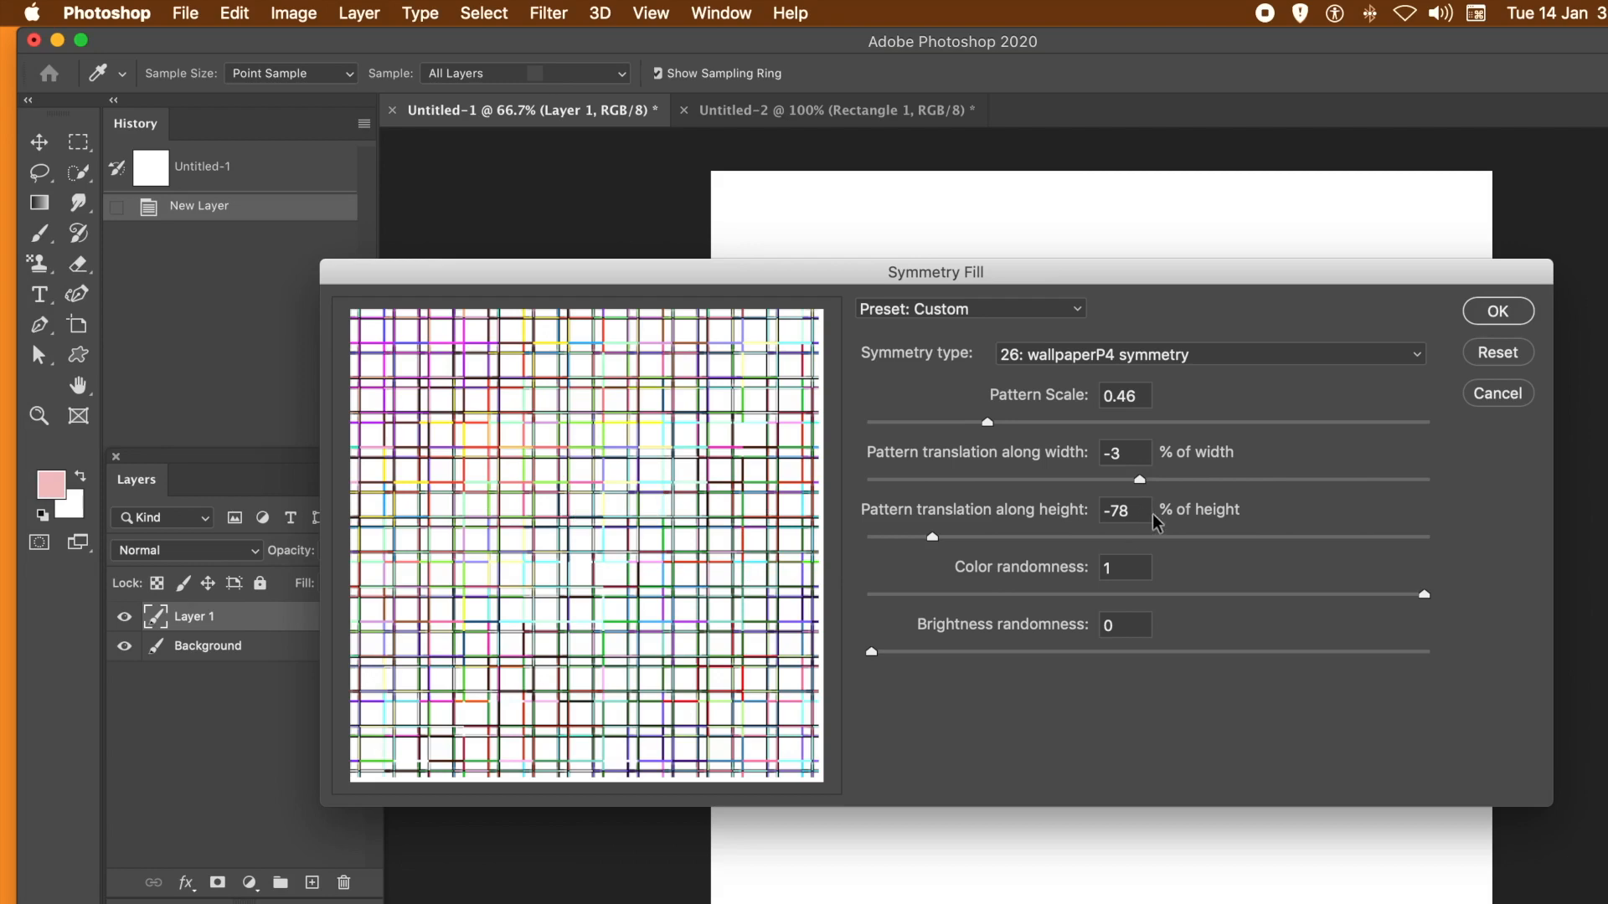
{"action": "left_click", "coordinate": [1302, 480]}
{"action": "left_click", "coordinate": [1310, 538]}
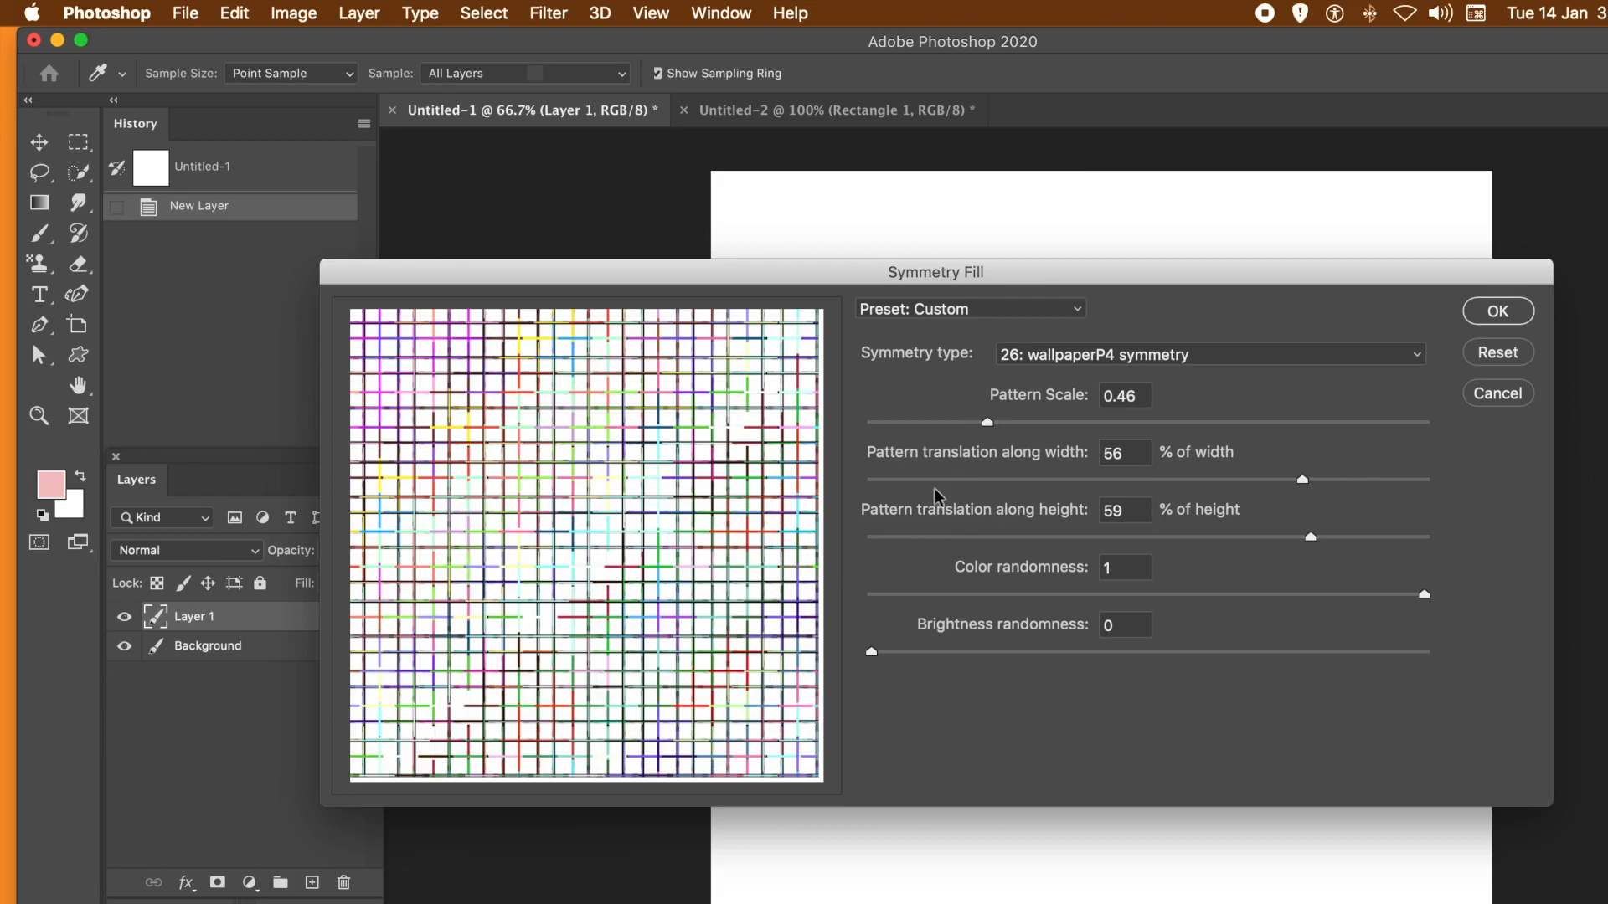
- Try different pattern translations in the preview, ending with 56% of width and 4% of height
{"action": "left_click", "coordinate": [932, 480]}
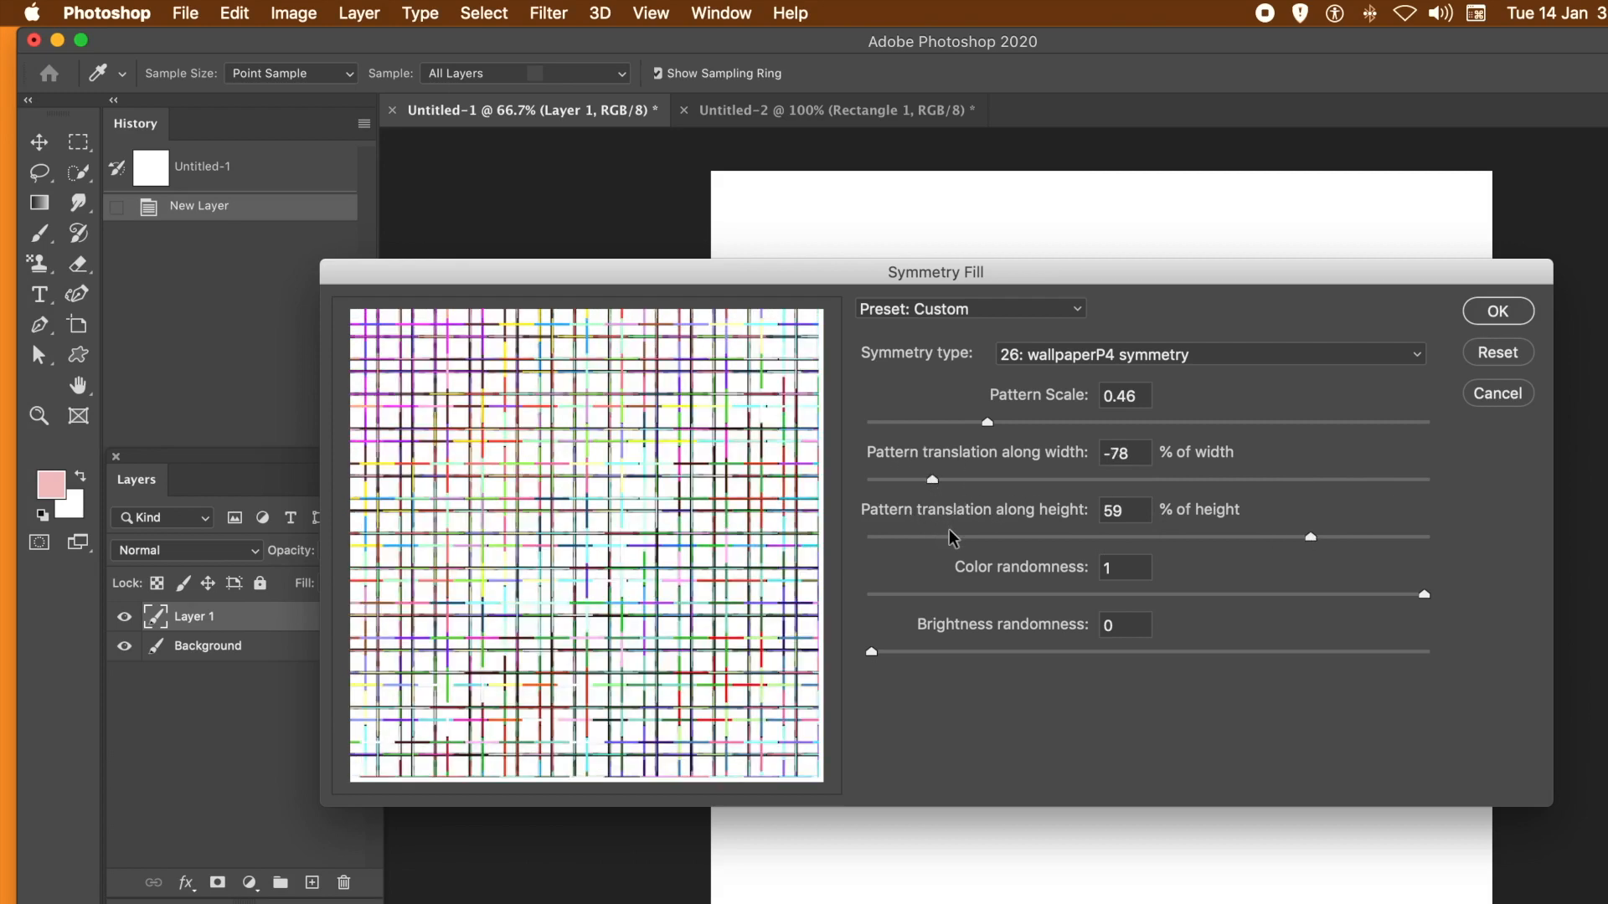
{"action": "left_click", "coordinate": [952, 538]}
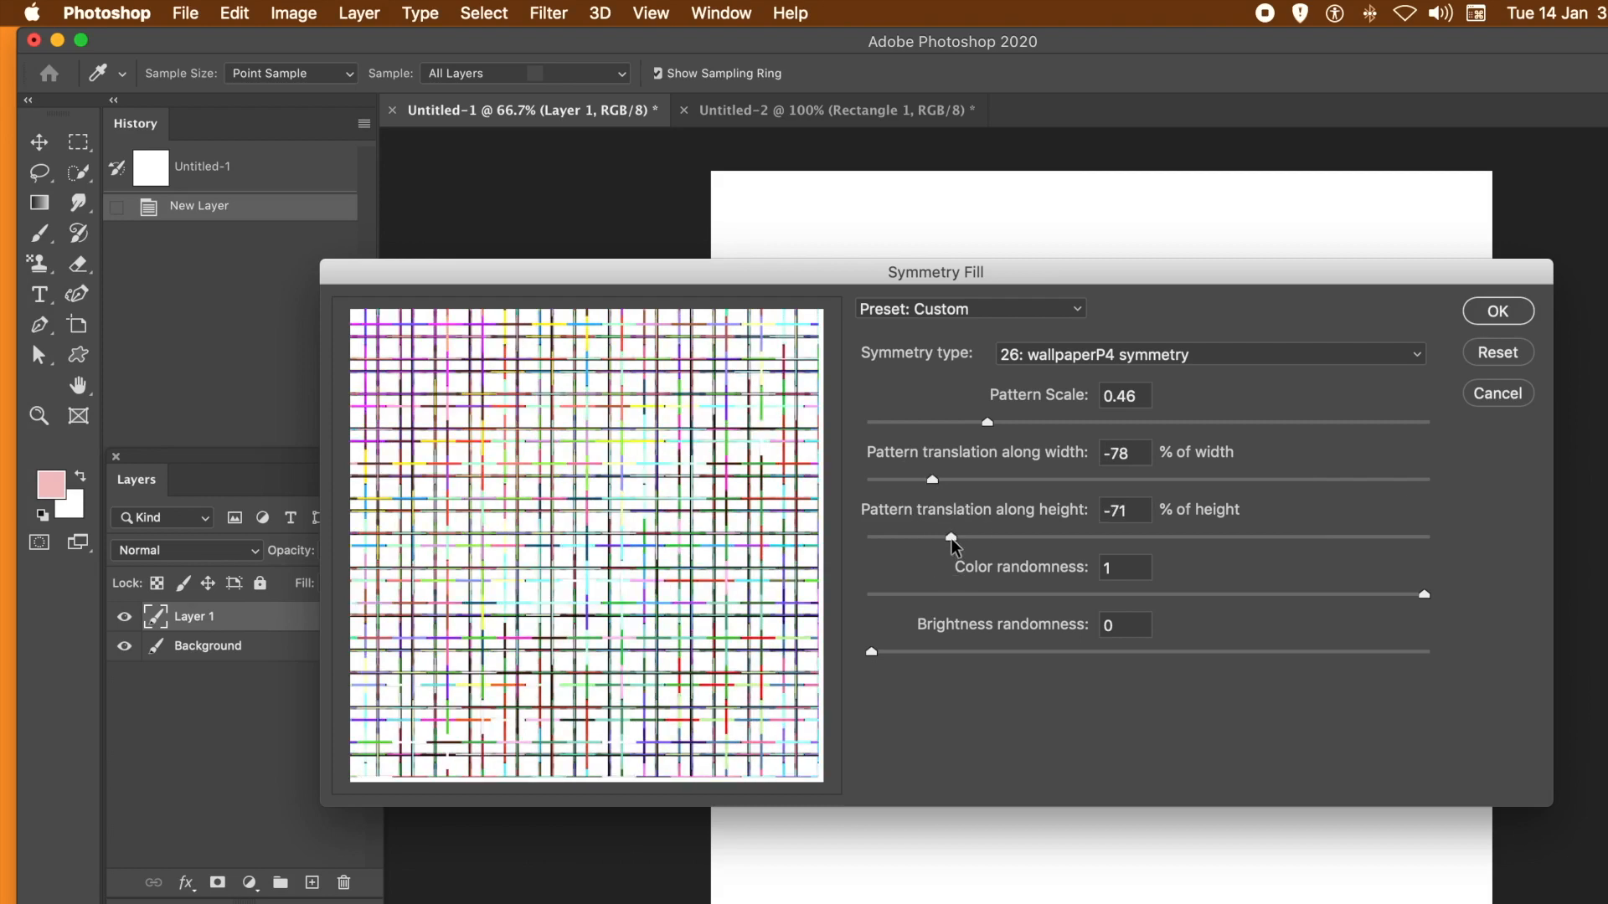
{"action": "left_click", "coordinate": [919, 539]}
{"action": "left_click", "coordinate": [1159, 538]}
{"action": "left_click", "coordinate": [1135, 481]}
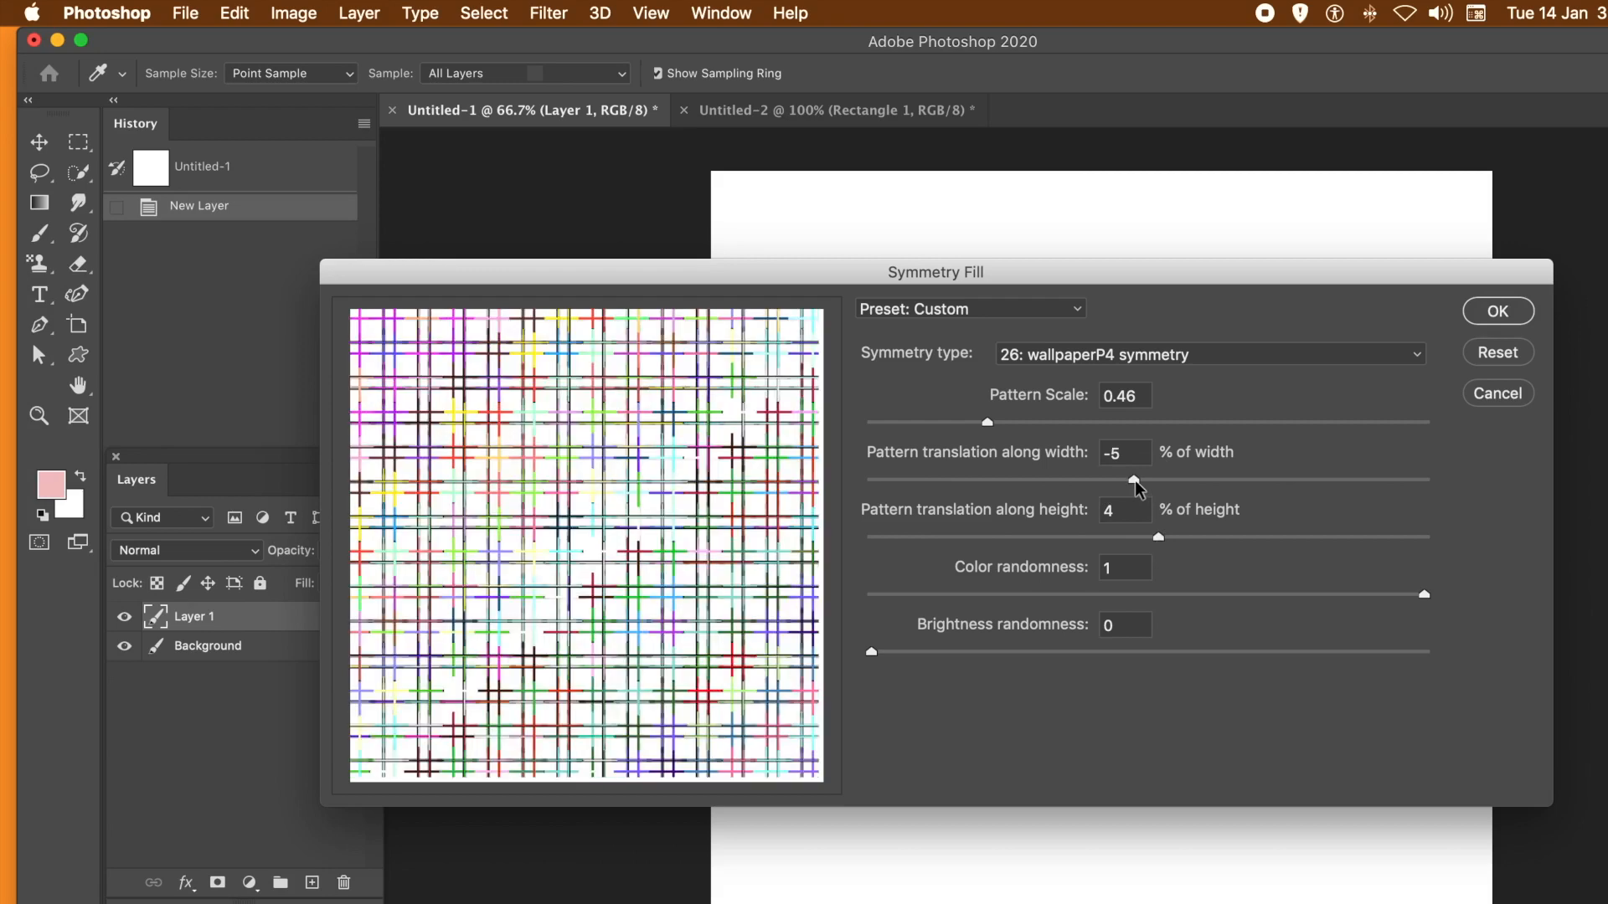
{"action": "left_click", "coordinate": [1303, 482]}
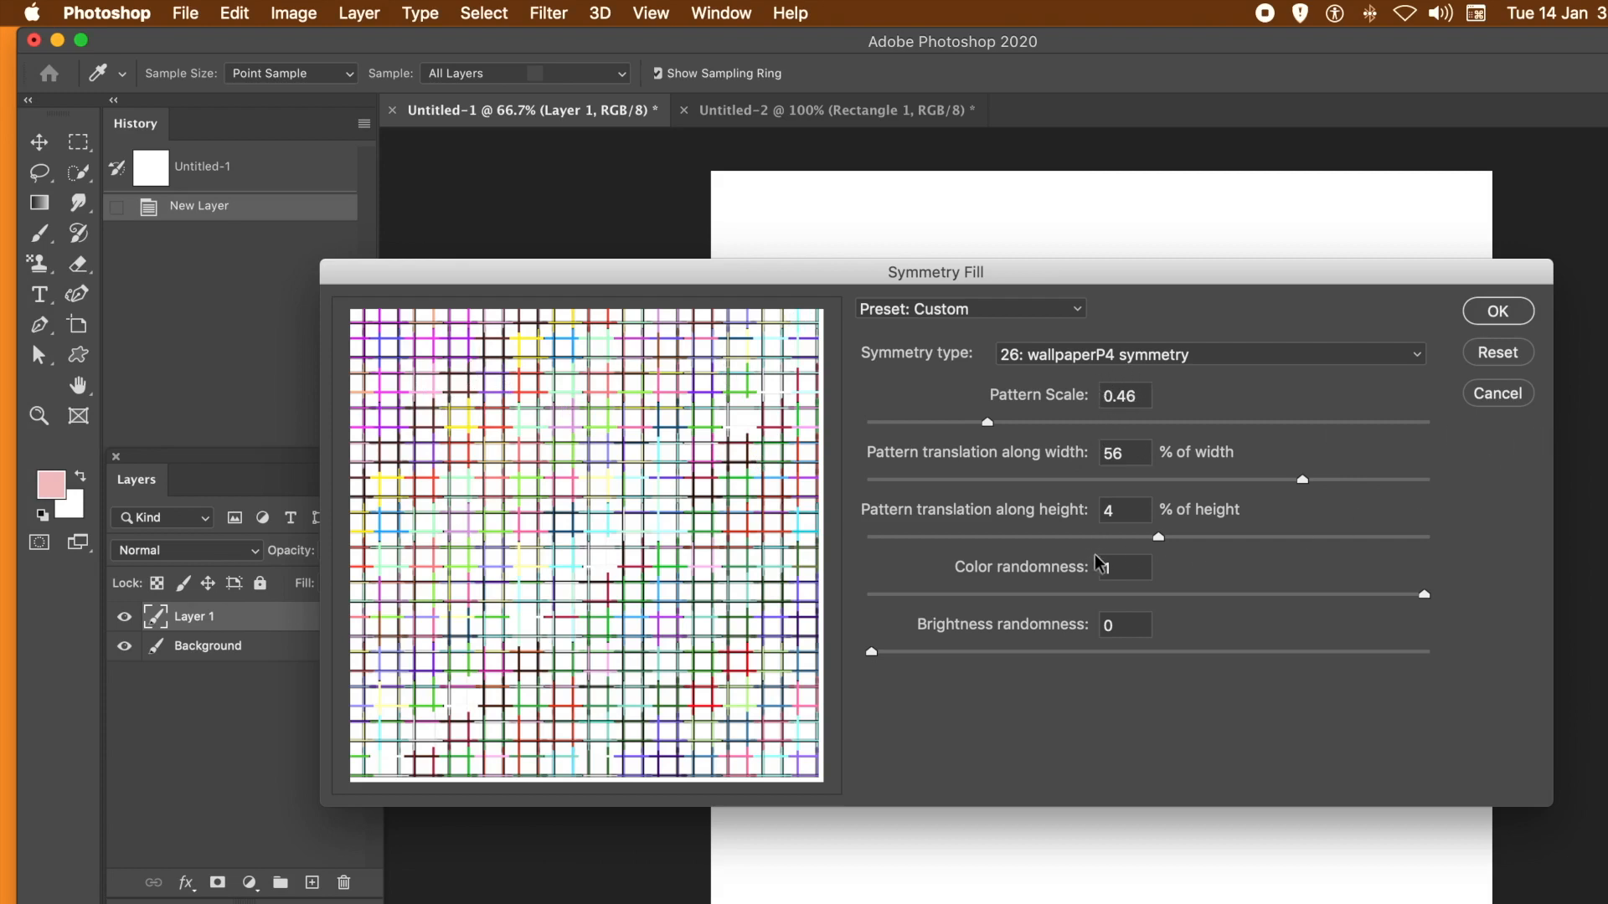
- Try a brightness randomness of 1, and bring both the color and brightness randomness down to 0
{"action": "double_click", "coordinate": [1126, 563]}
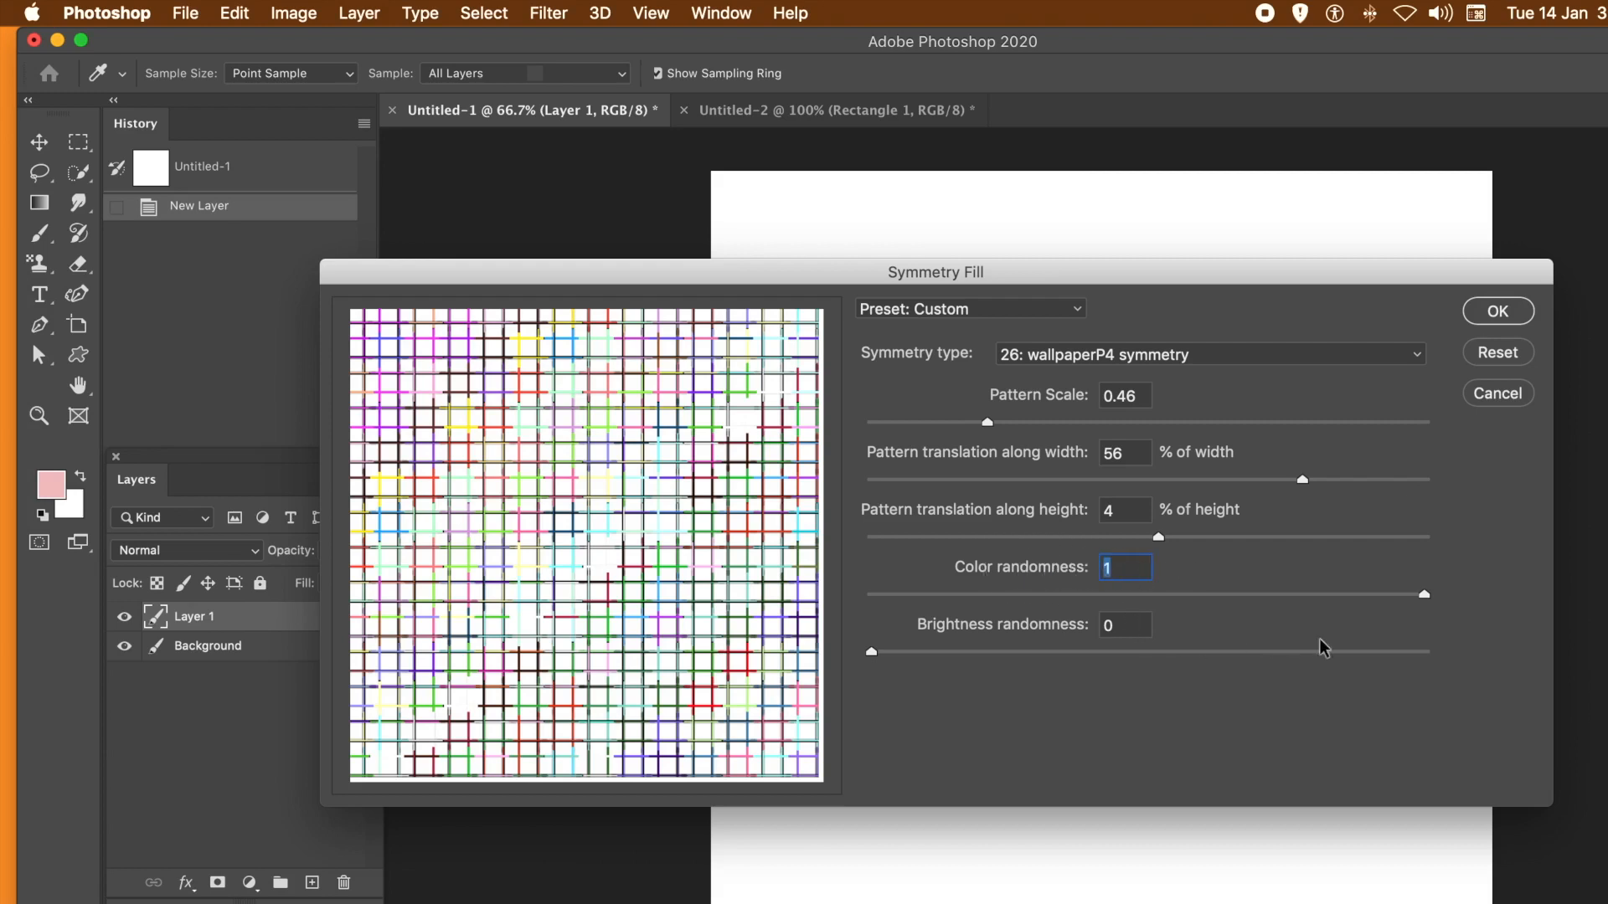
{"action": "left_click", "coordinate": [1437, 656]}
{"action": "left_click", "coordinate": [1428, 656]}
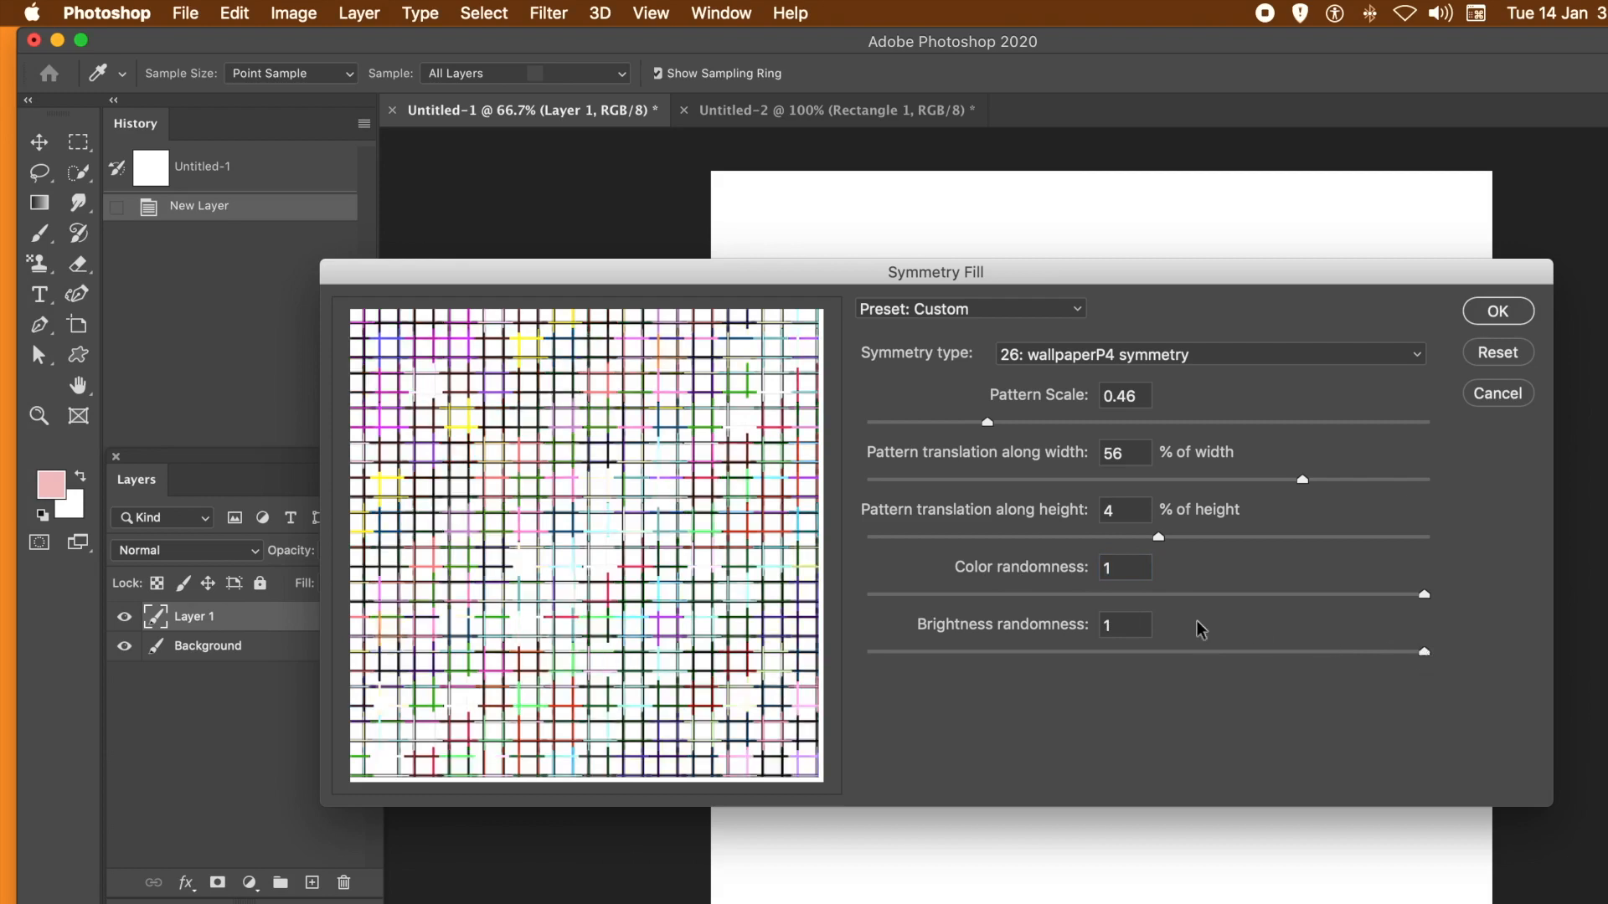
{"action": "left_click_drag", "start_coordinate": [862, 596], "coordinate": [835, 603]}
{"action": "left_click_drag", "start_coordinate": [932, 652], "coordinate": [801, 660]}
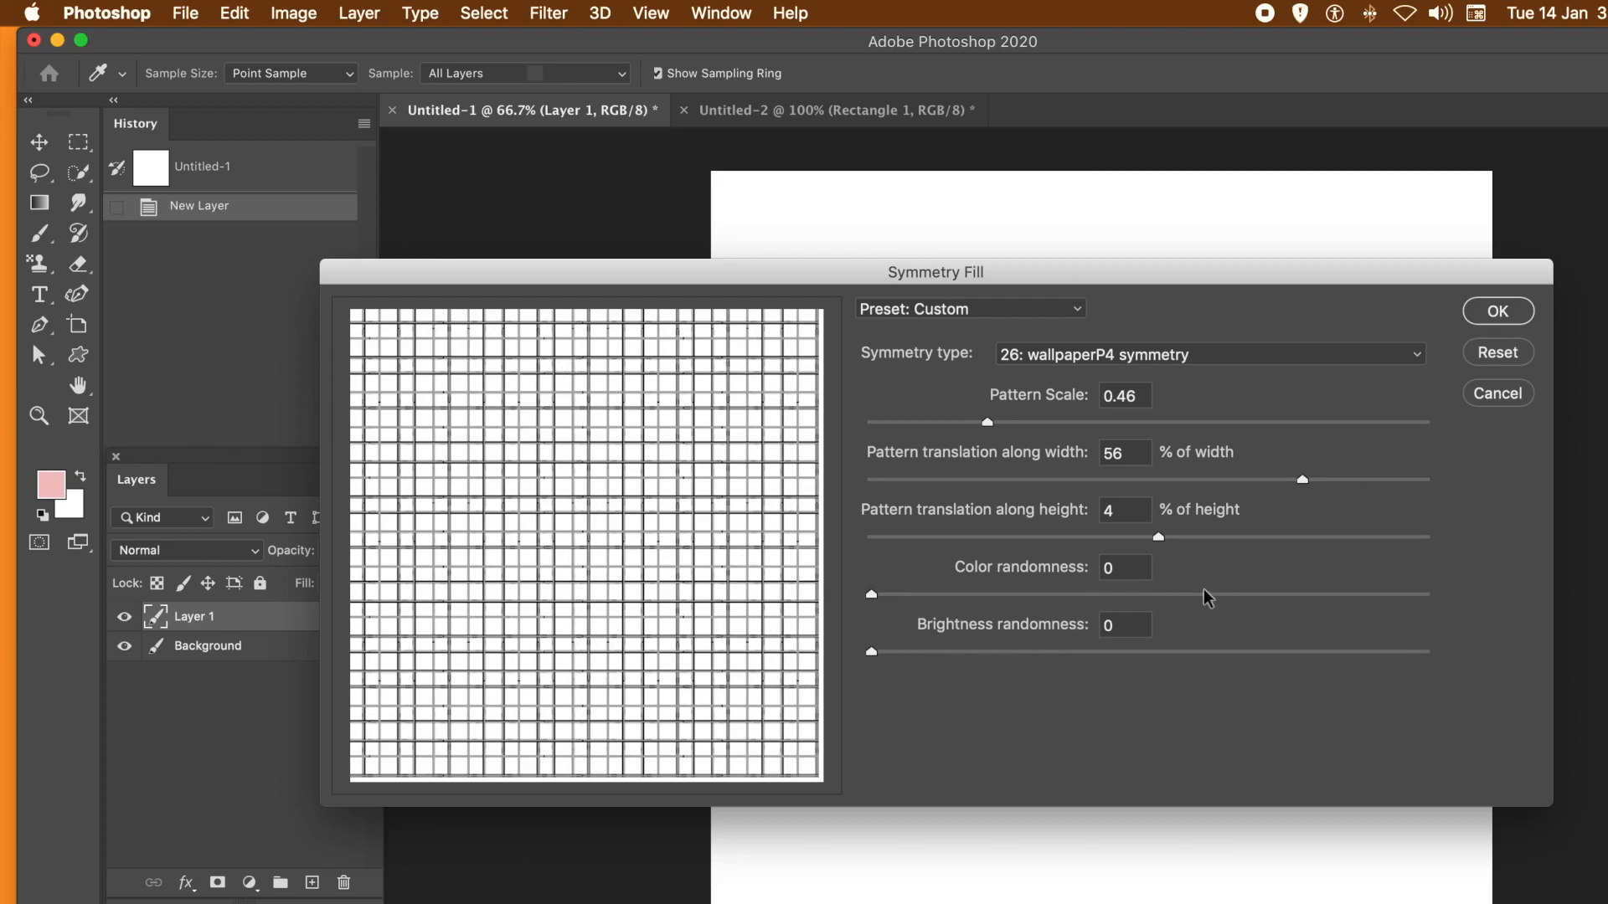
- Set the color randomness to 0.8 and the brightness randomness to 0.85, and apply the symmetry fill to Layer 1
{"action": "left_click", "coordinate": [1313, 594]}
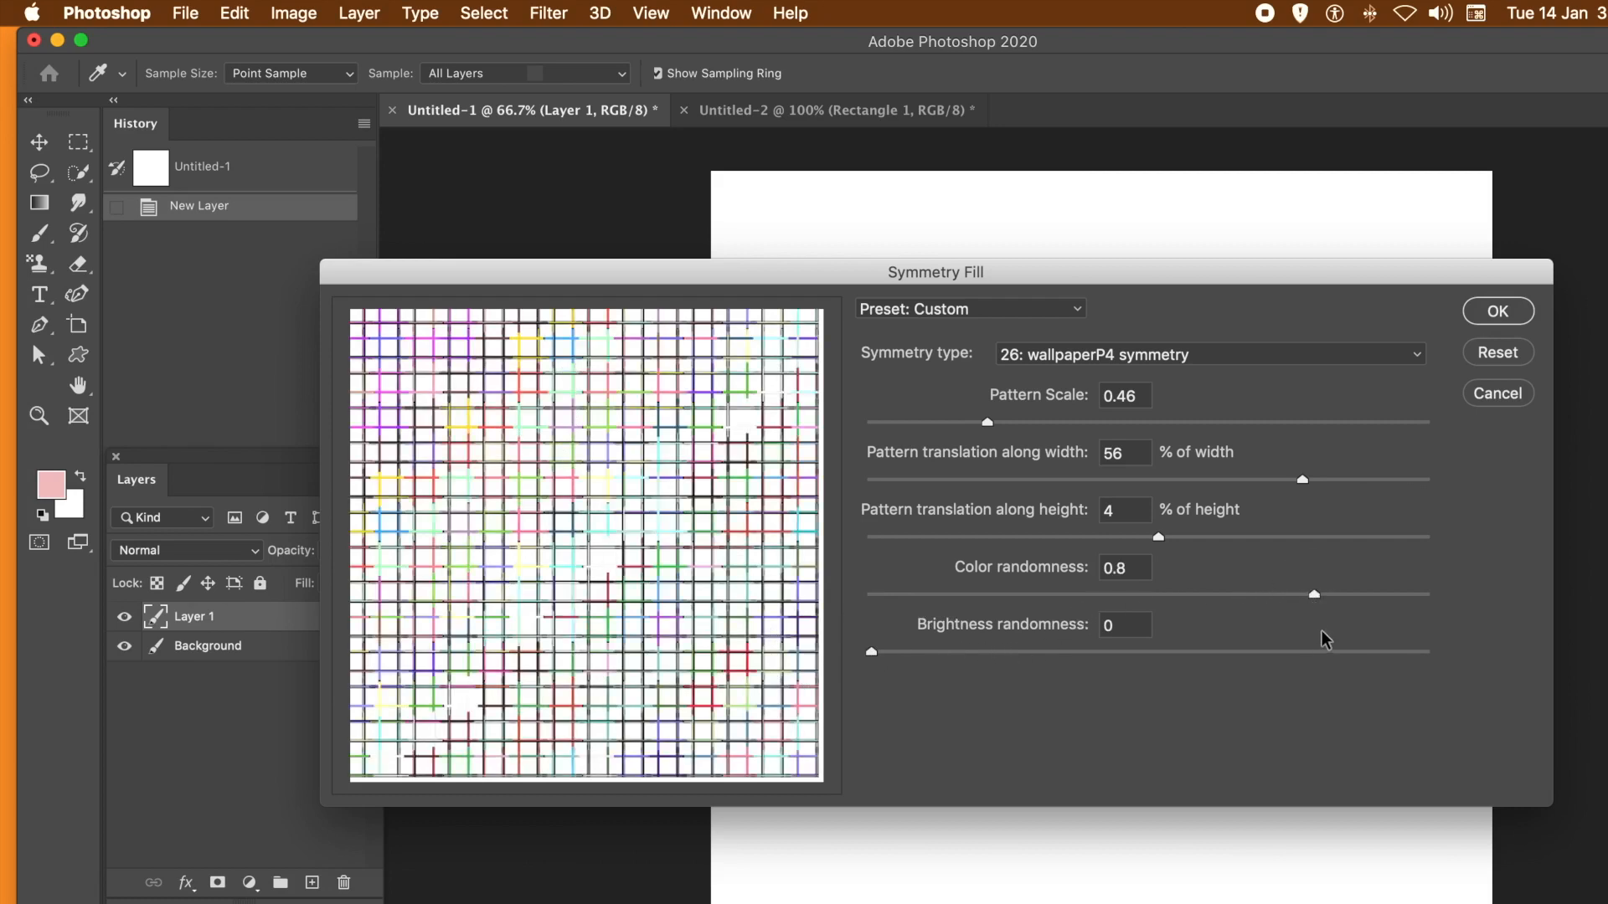
{"action": "left_click", "coordinate": [1337, 651]}
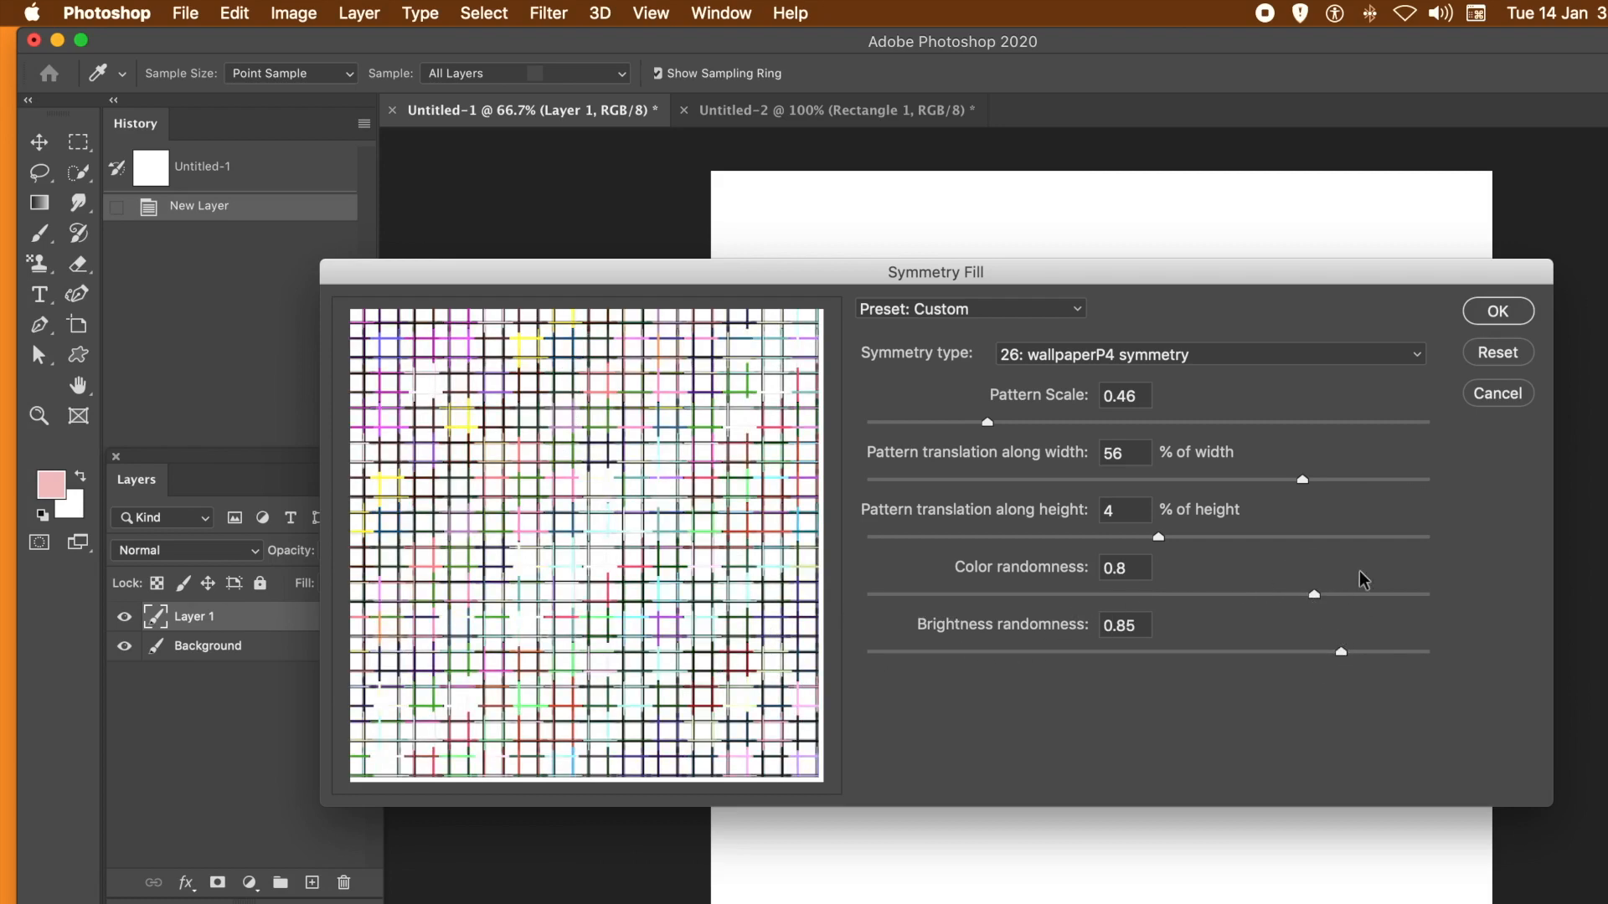
{"action": "left_click", "coordinate": [1513, 307]}
{"action": "left_click", "coordinate": [1505, 312]}
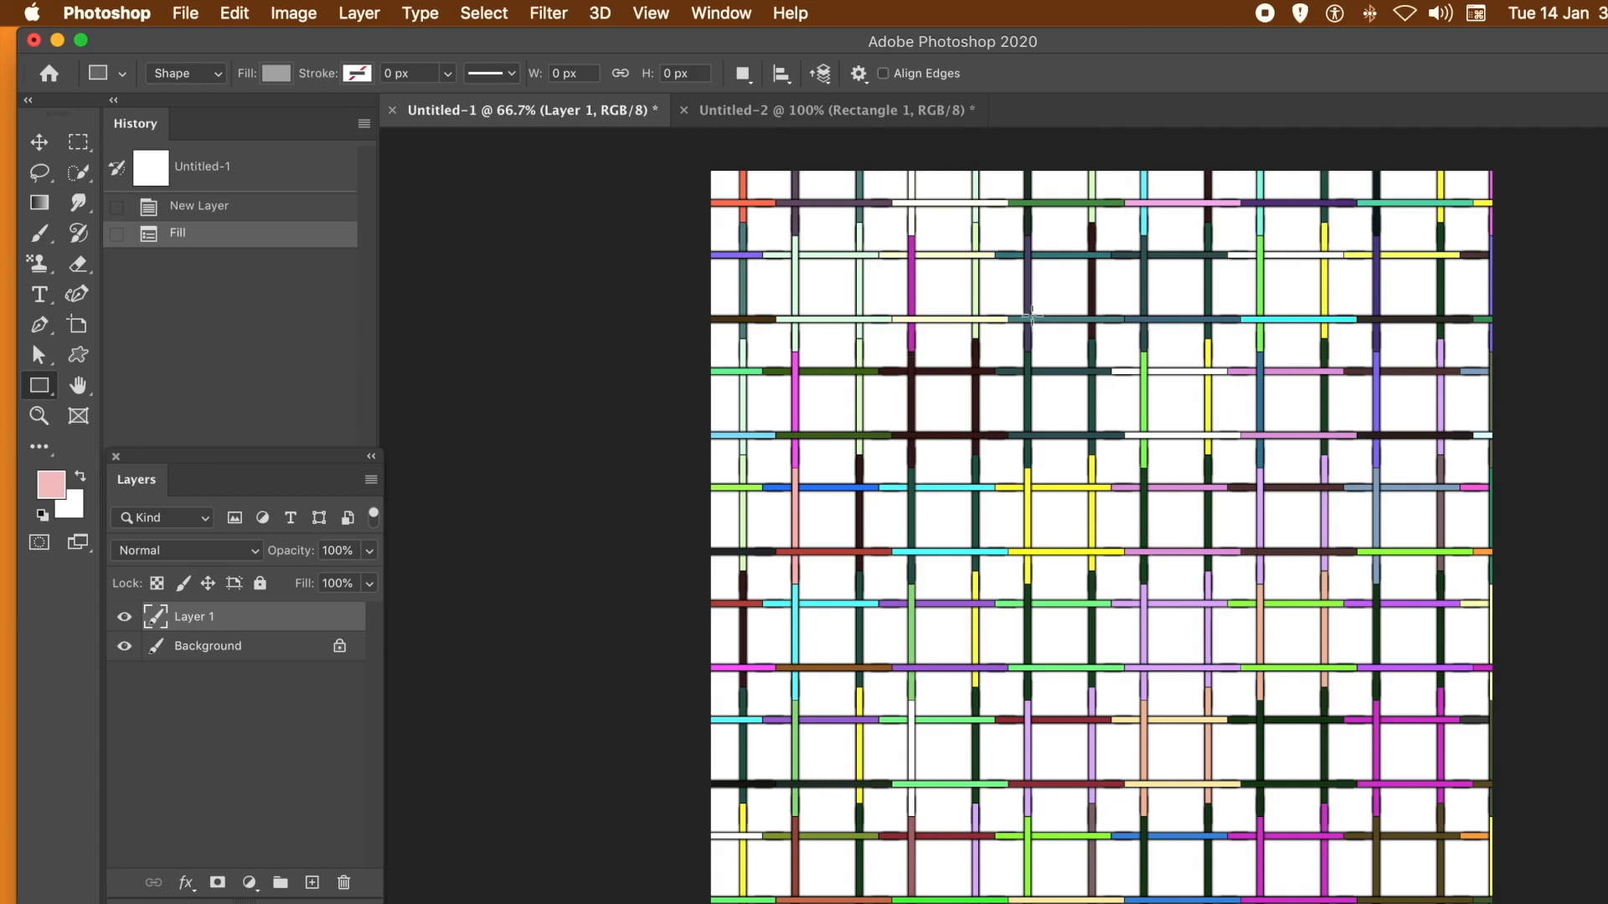
- Undo the last fill and start the pattern fill again with the same custom pattern and Symmetry Fill script
{"action": "left_click", "coordinate": [235, 13]}
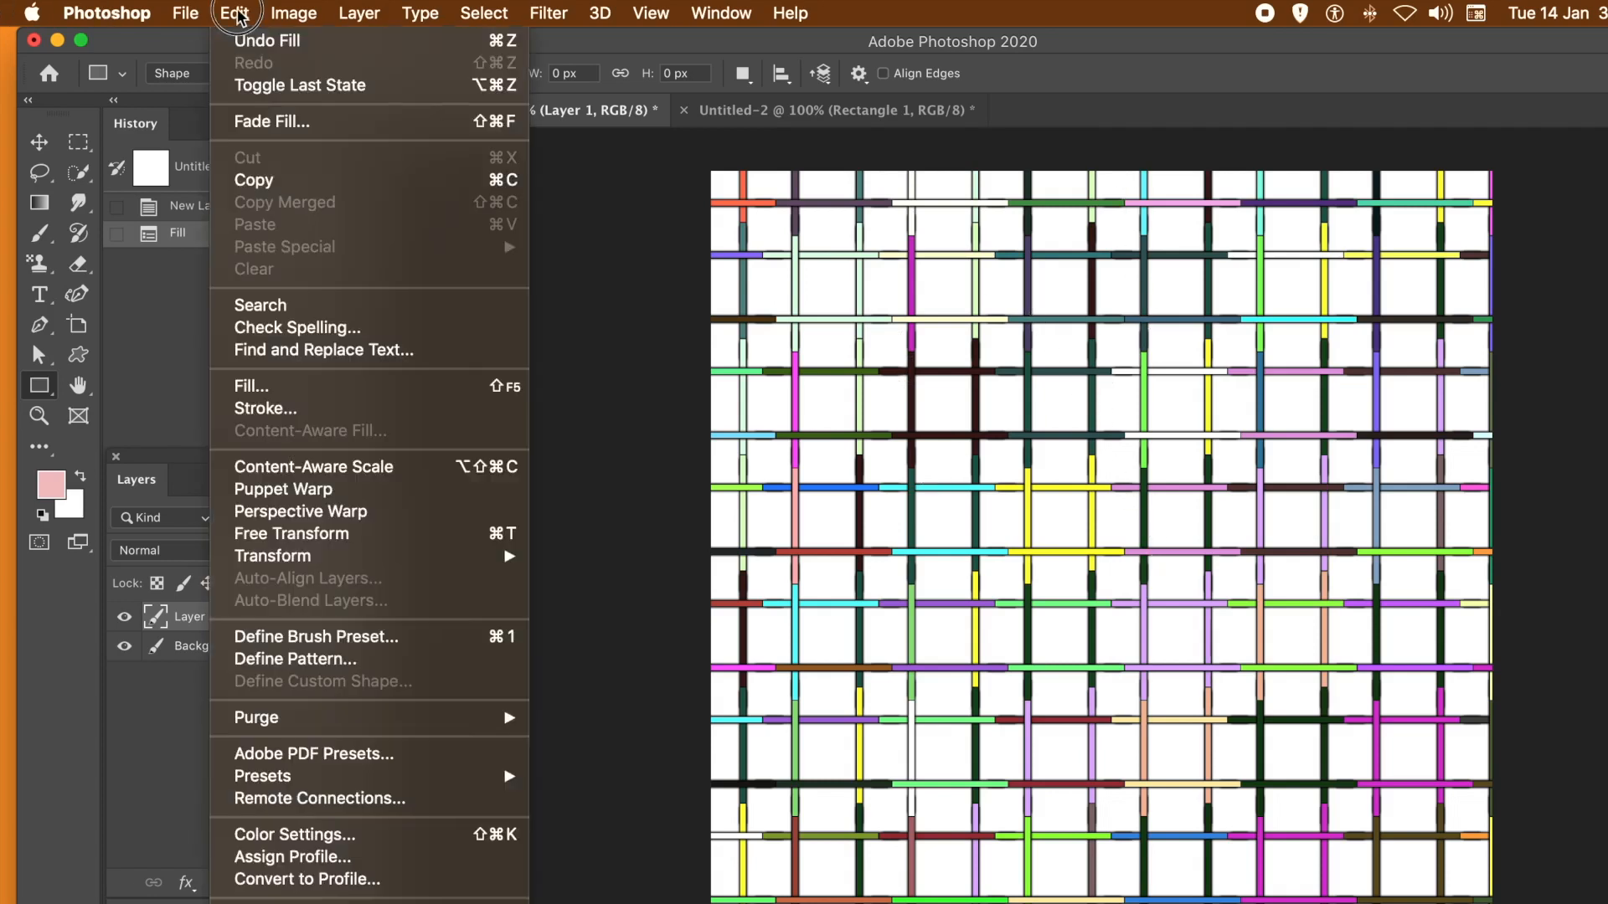
{"action": "left_click", "coordinate": [242, 42]}
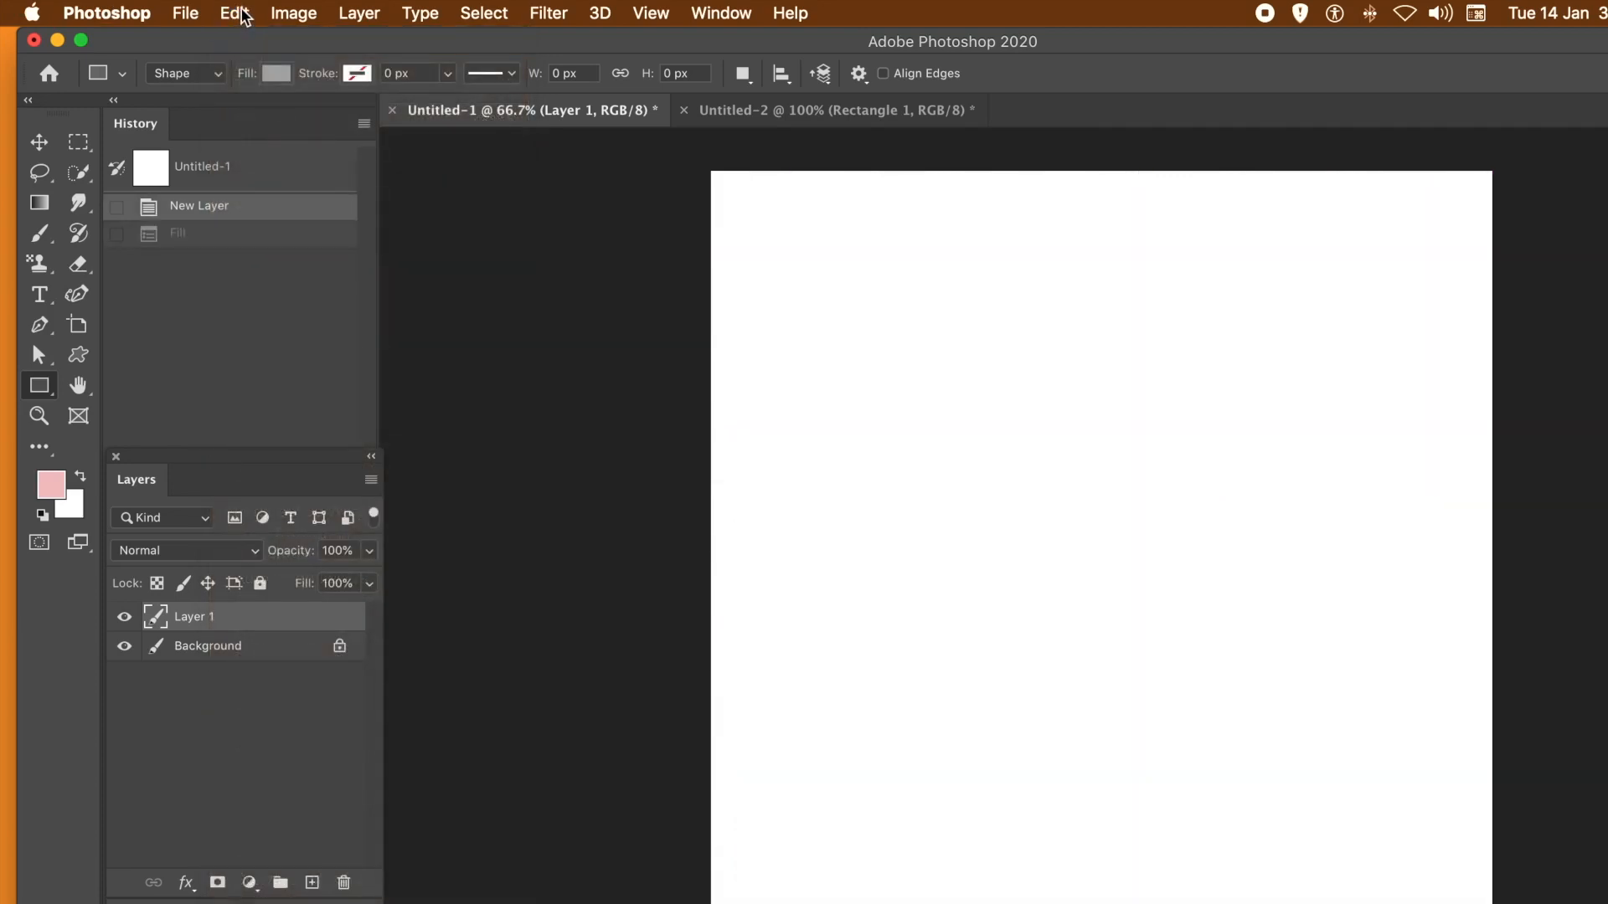
{"action": "left_click", "coordinate": [235, 14]}
{"action": "left_click", "coordinate": [264, 386]}
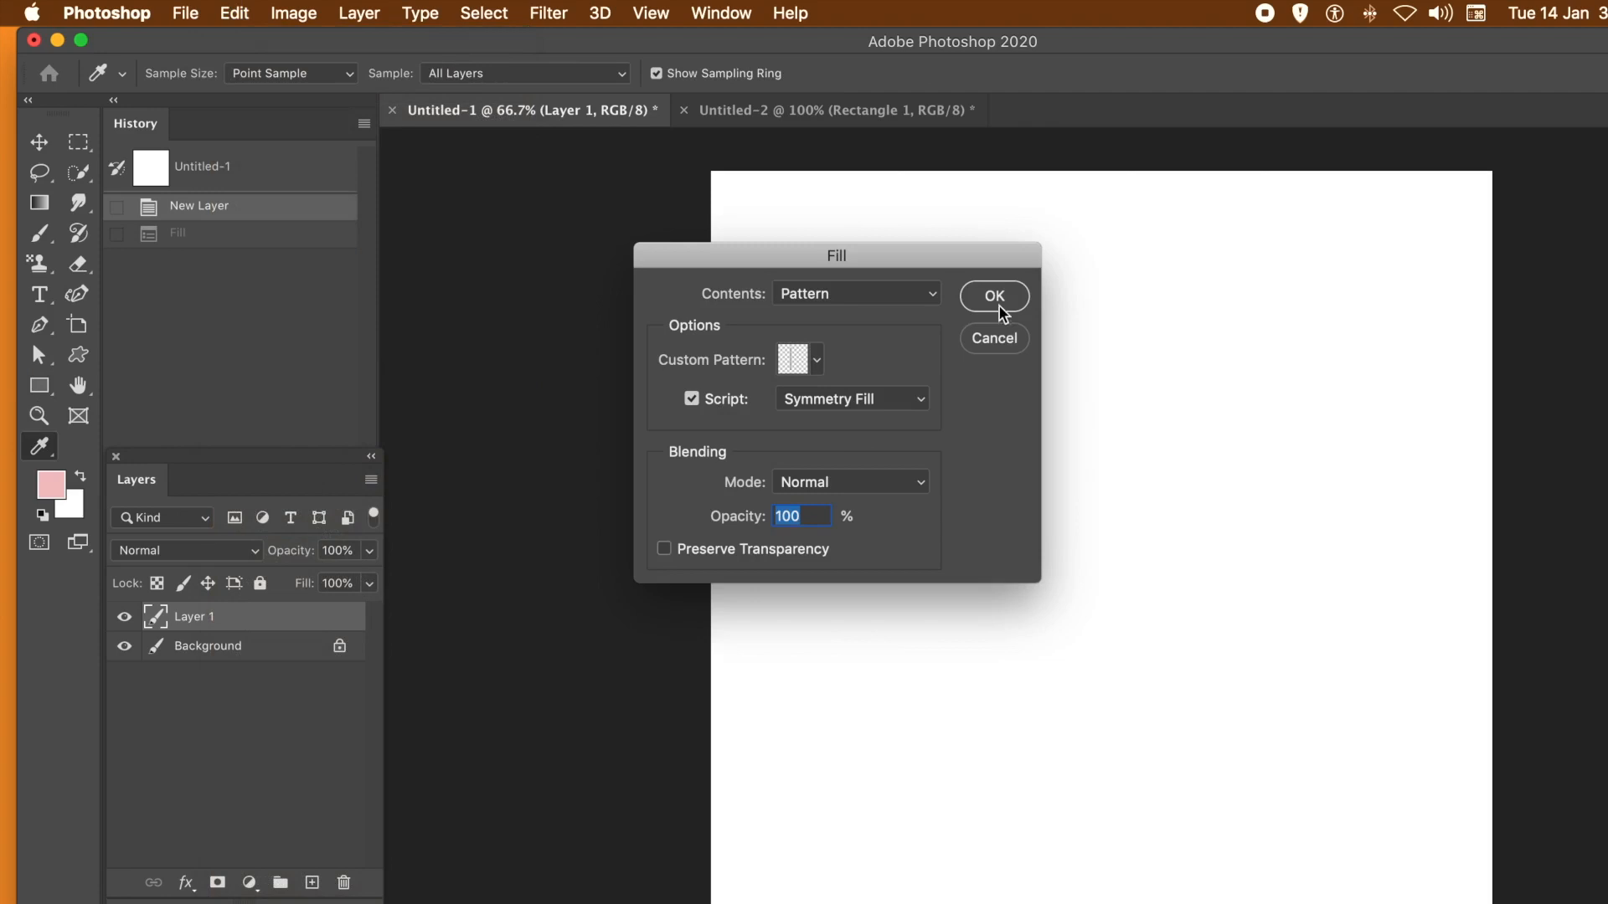
{"action": "left_click", "coordinate": [996, 298]}
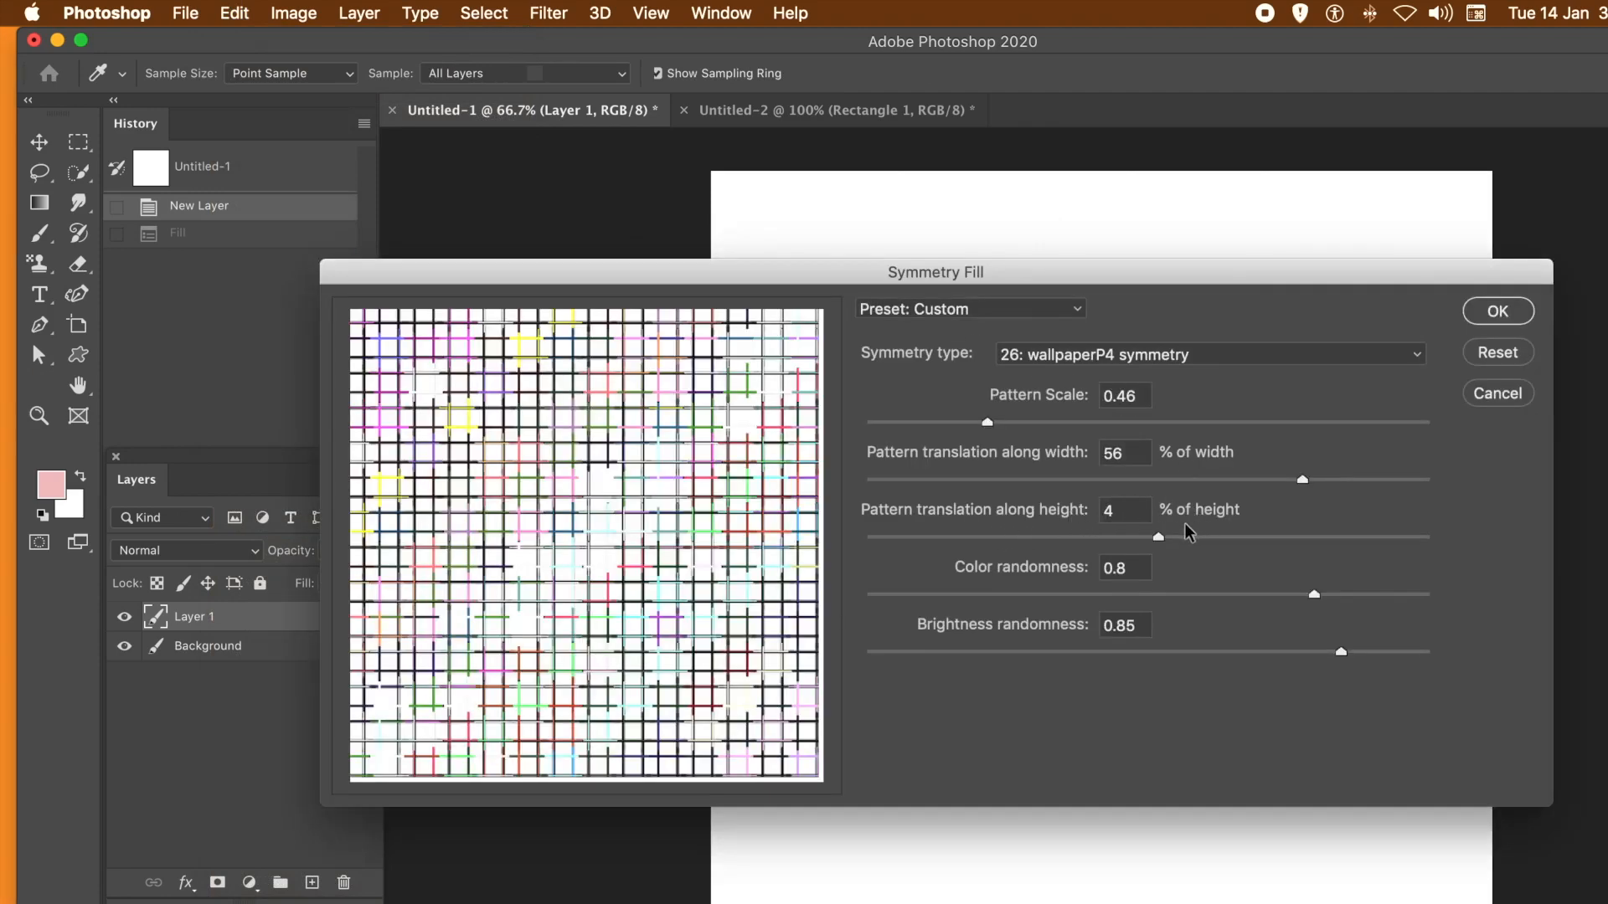
- Set the pattern translation to -86% of width and -56% of height, and apply the fill
{"action": "left_click_drag", "start_coordinate": [1094, 536], "coordinate": [996, 542]}
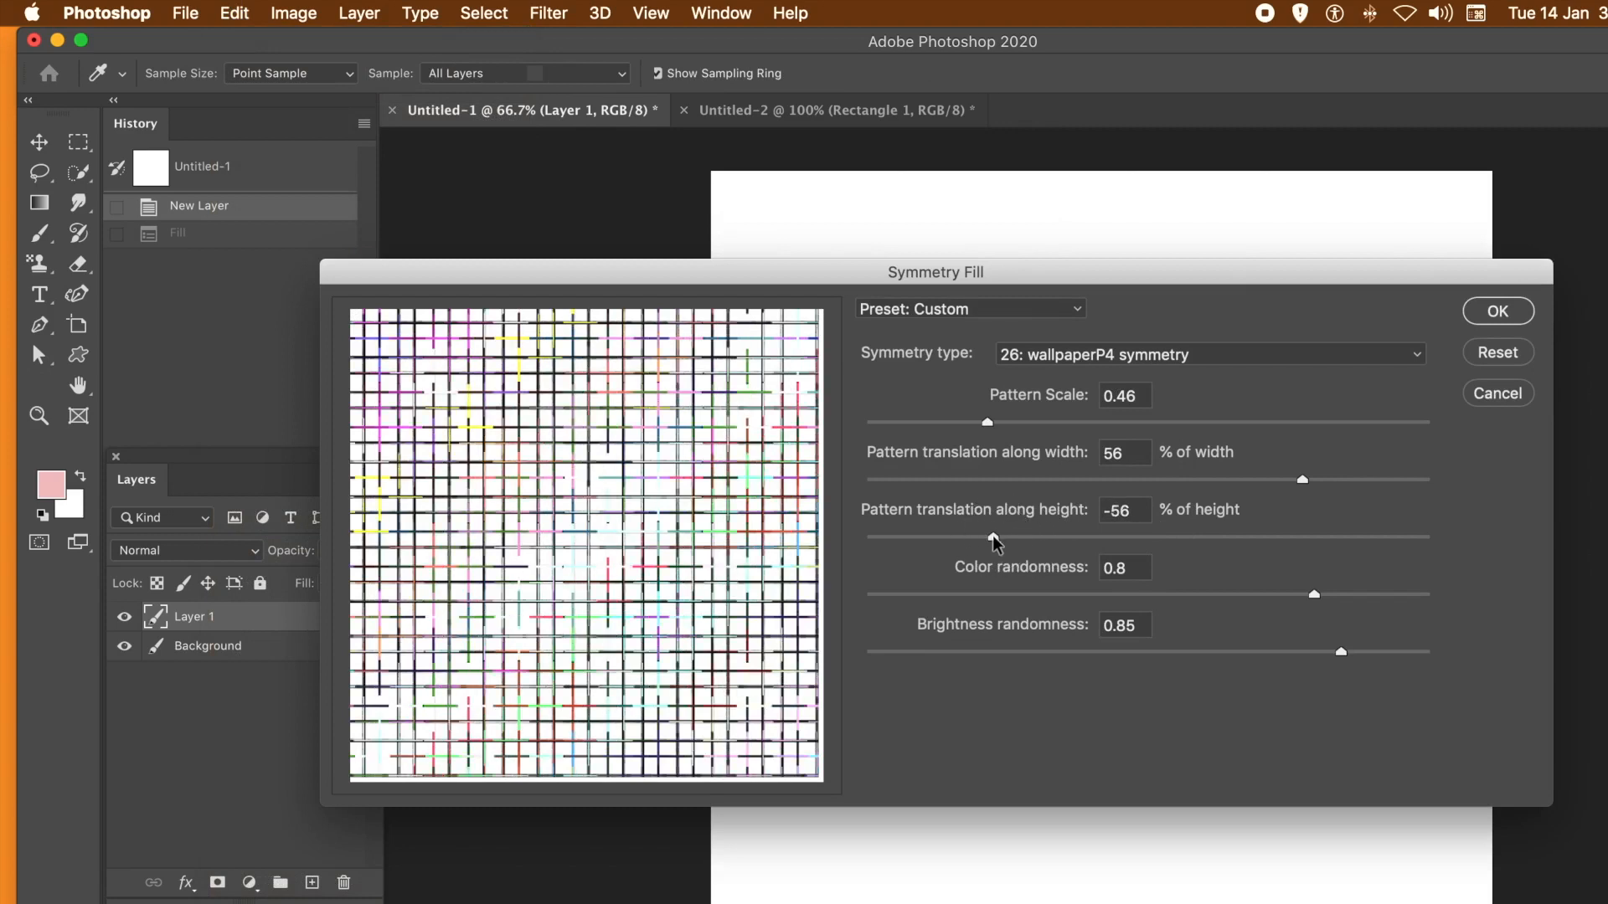
{"action": "left_click", "coordinate": [976, 480]}
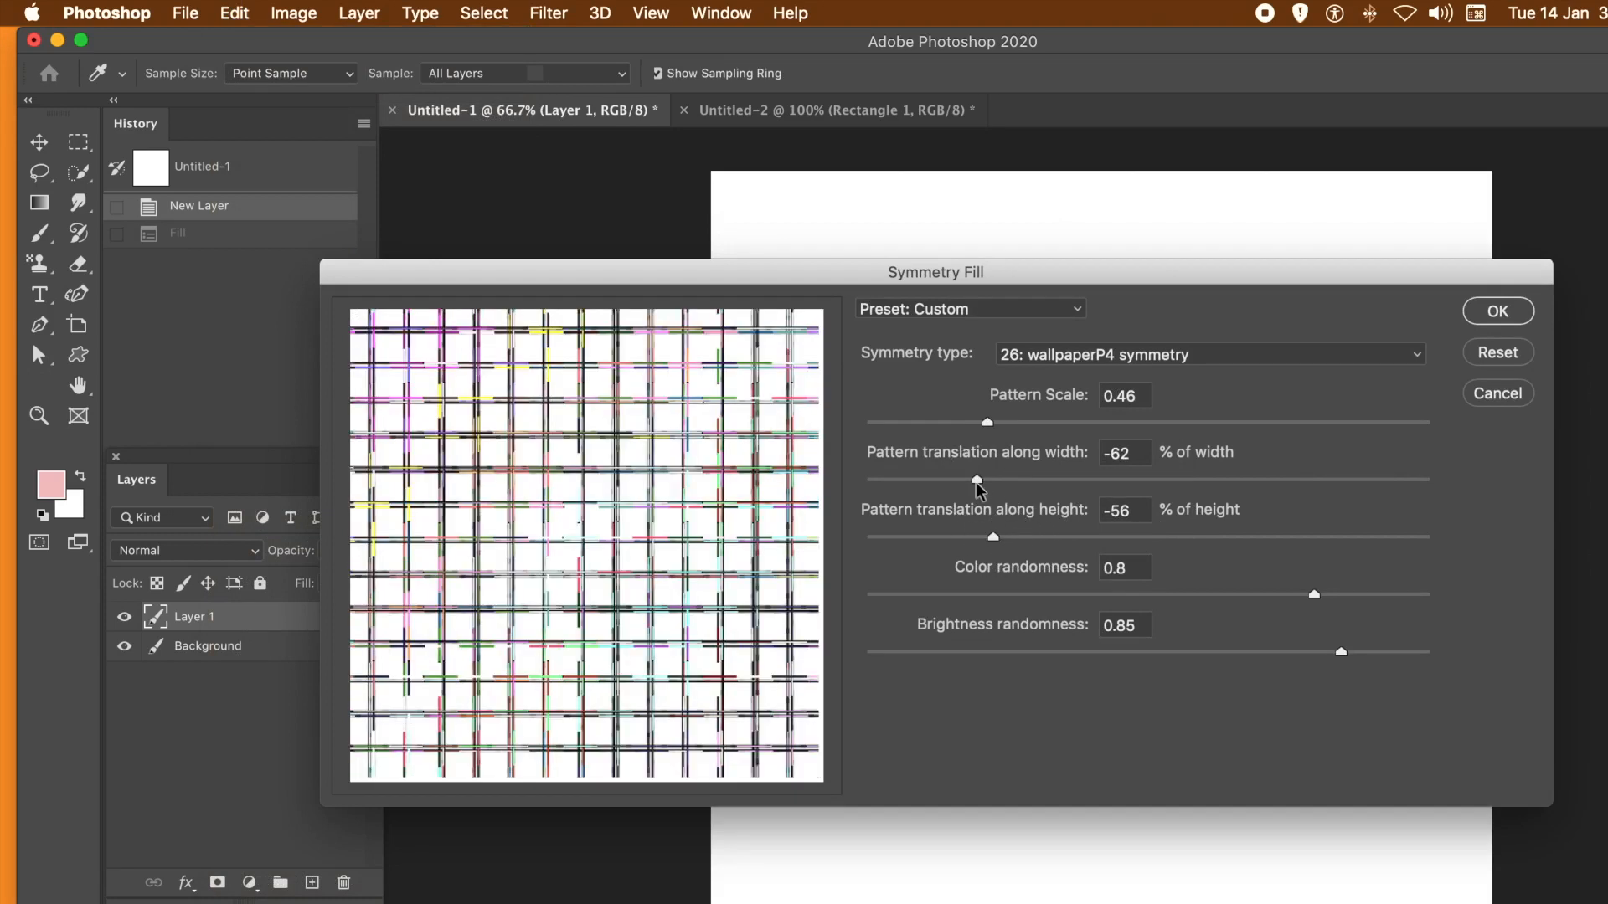
{"action": "left_click_drag", "start_coordinate": [977, 482], "coordinate": [911, 483]}
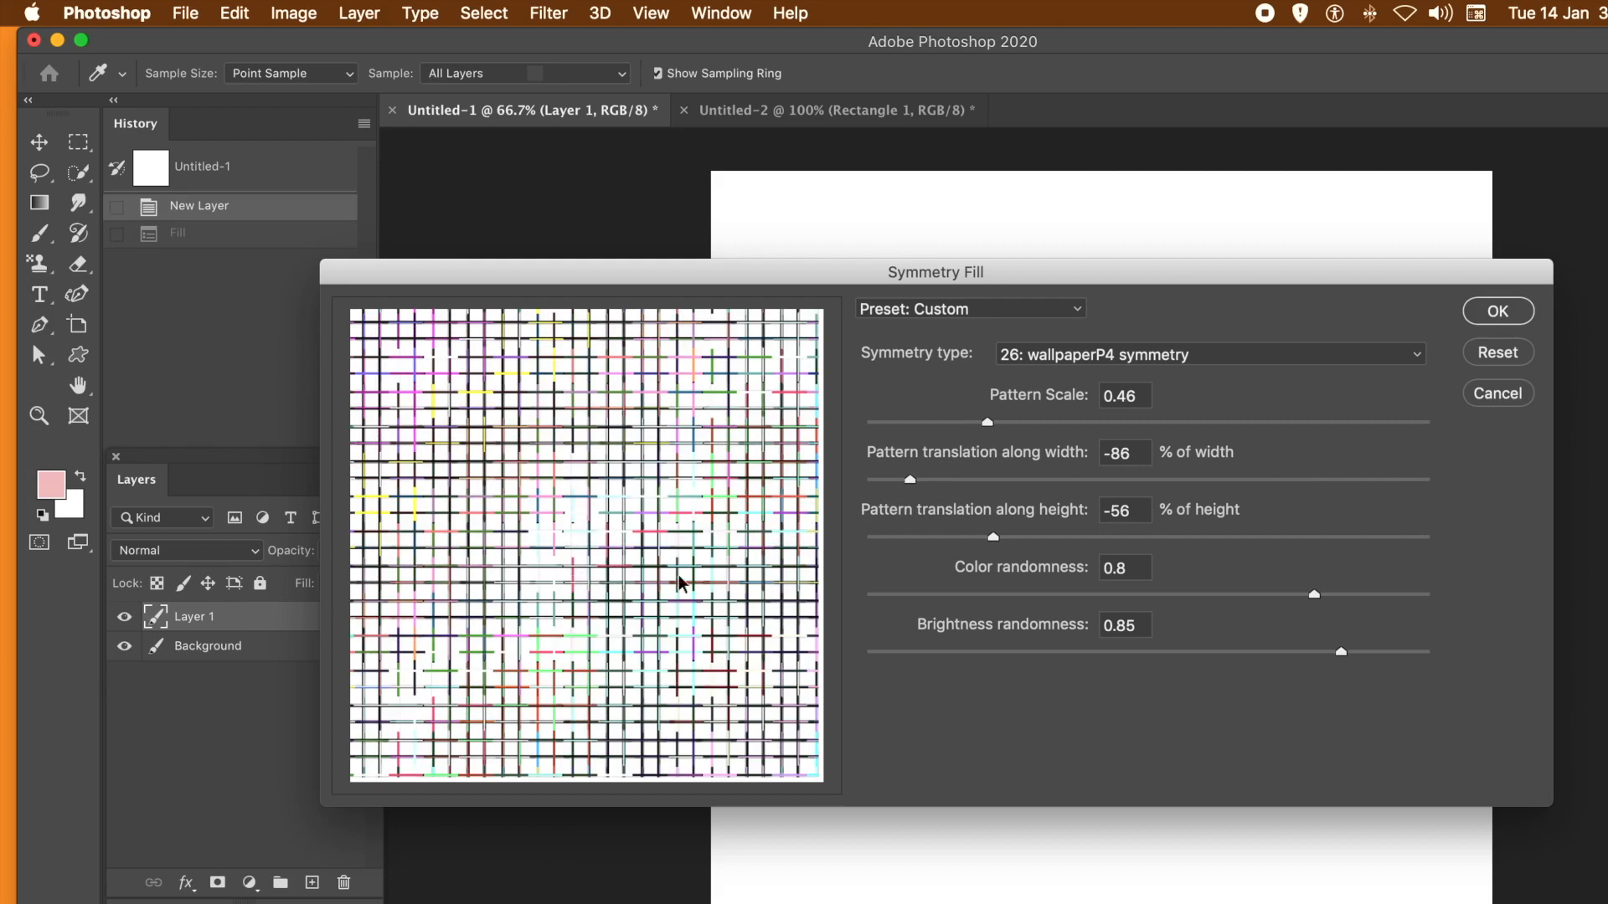
{"action": "left_click", "coordinate": [1501, 314]}
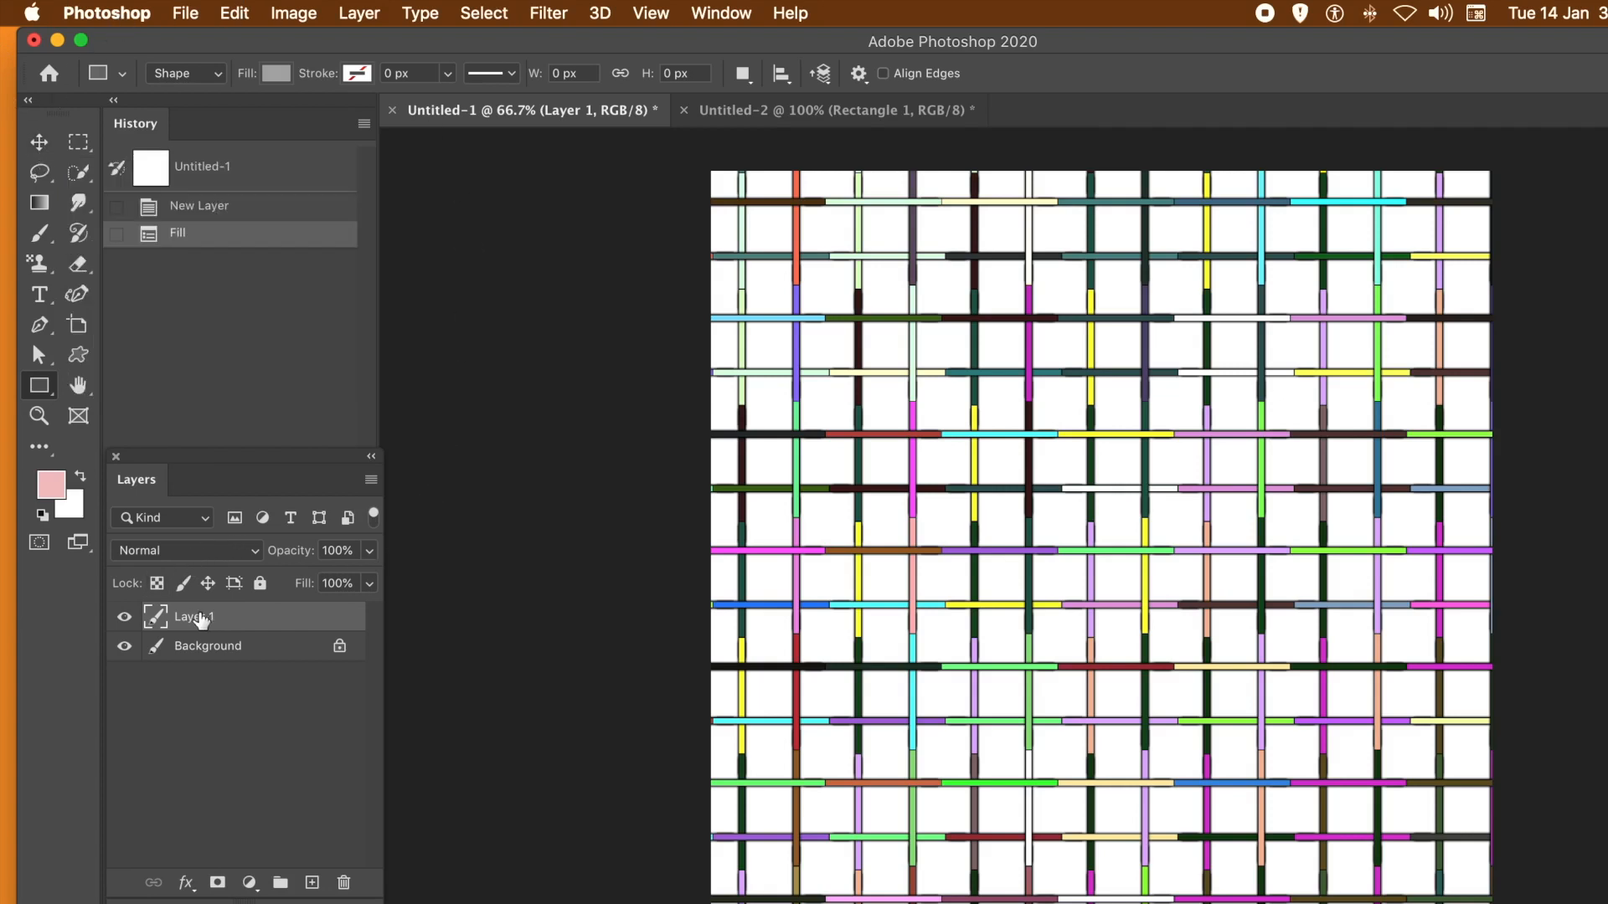
- Convert the filled Layer 1 to a smart object
{"action": "left_click", "coordinate": [350, 13]}
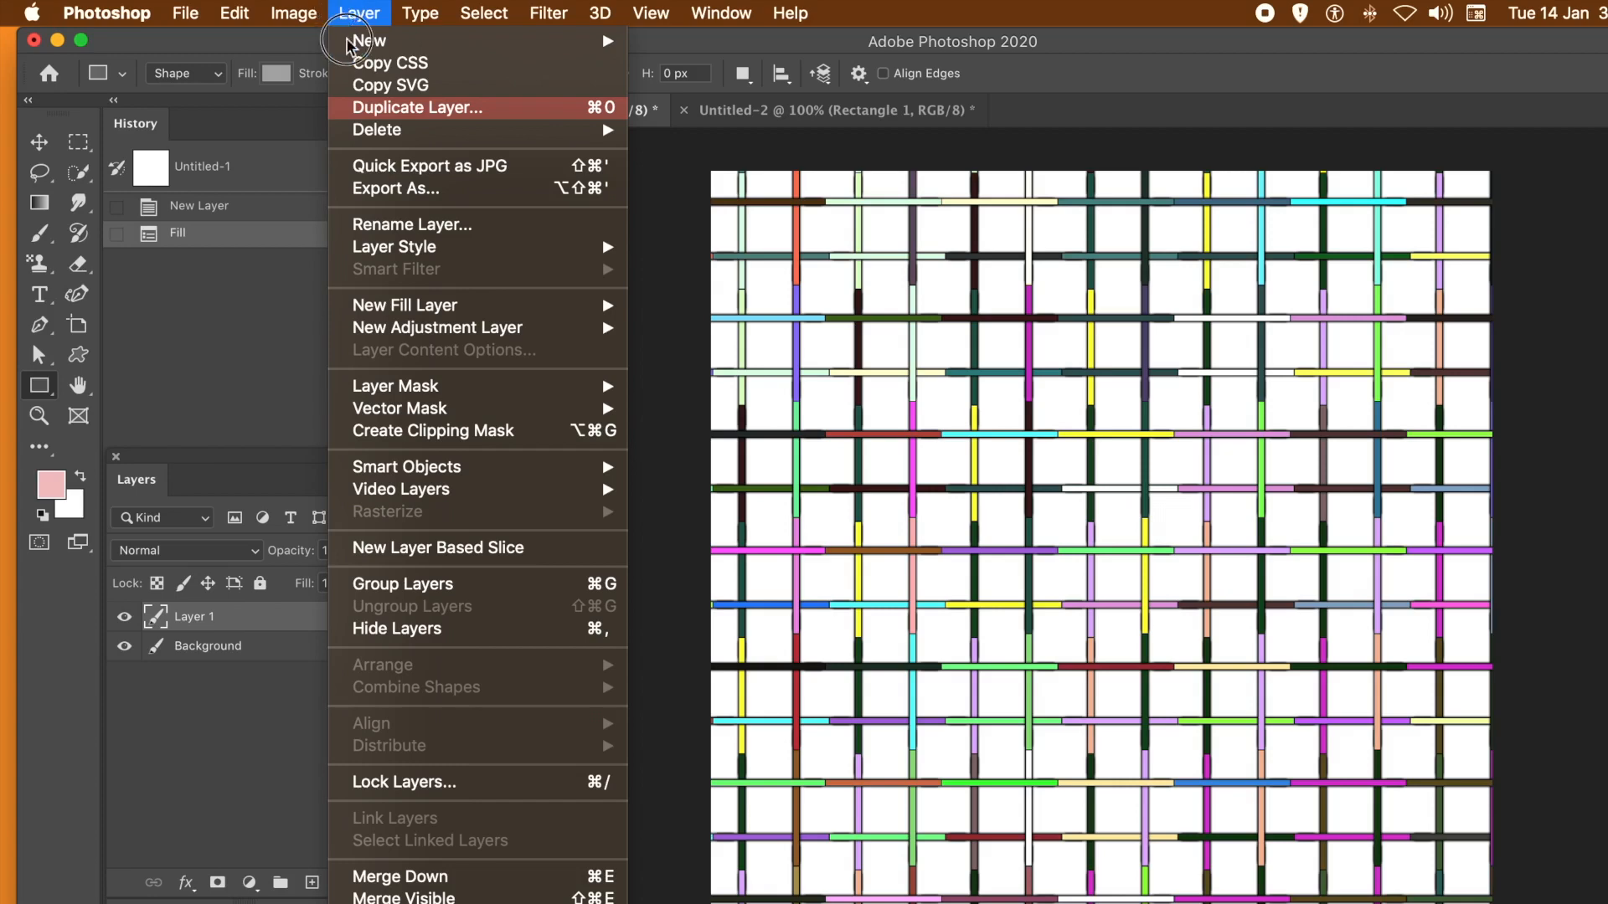
{"action": "mouse_move", "coordinate": [395, 475]}
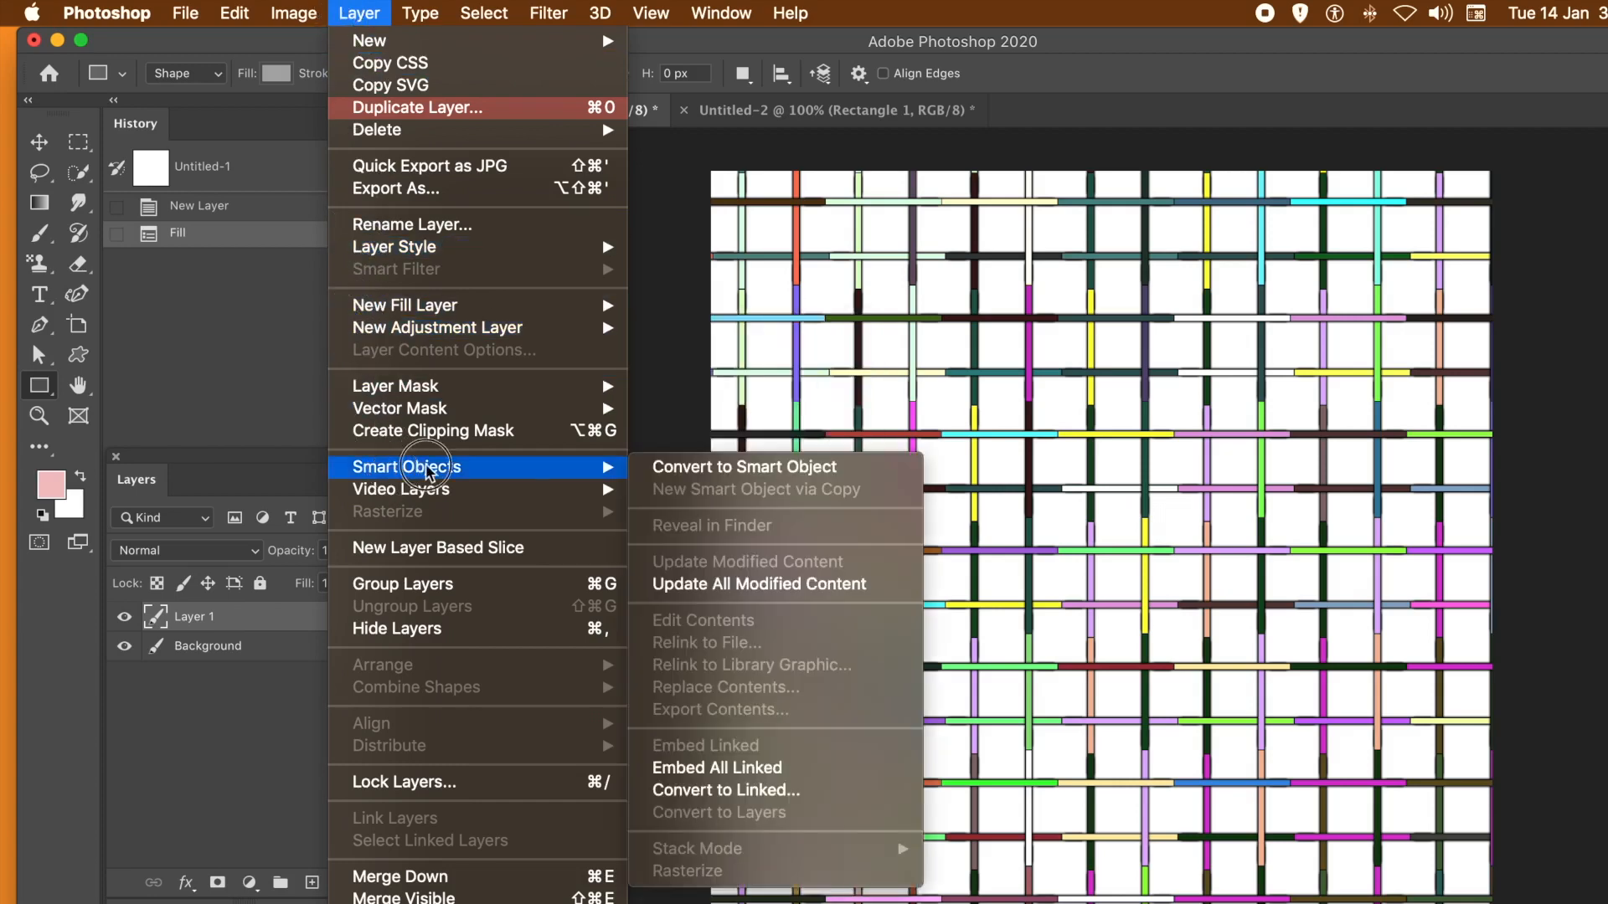
{"action": "left_click", "coordinate": [701, 471]}
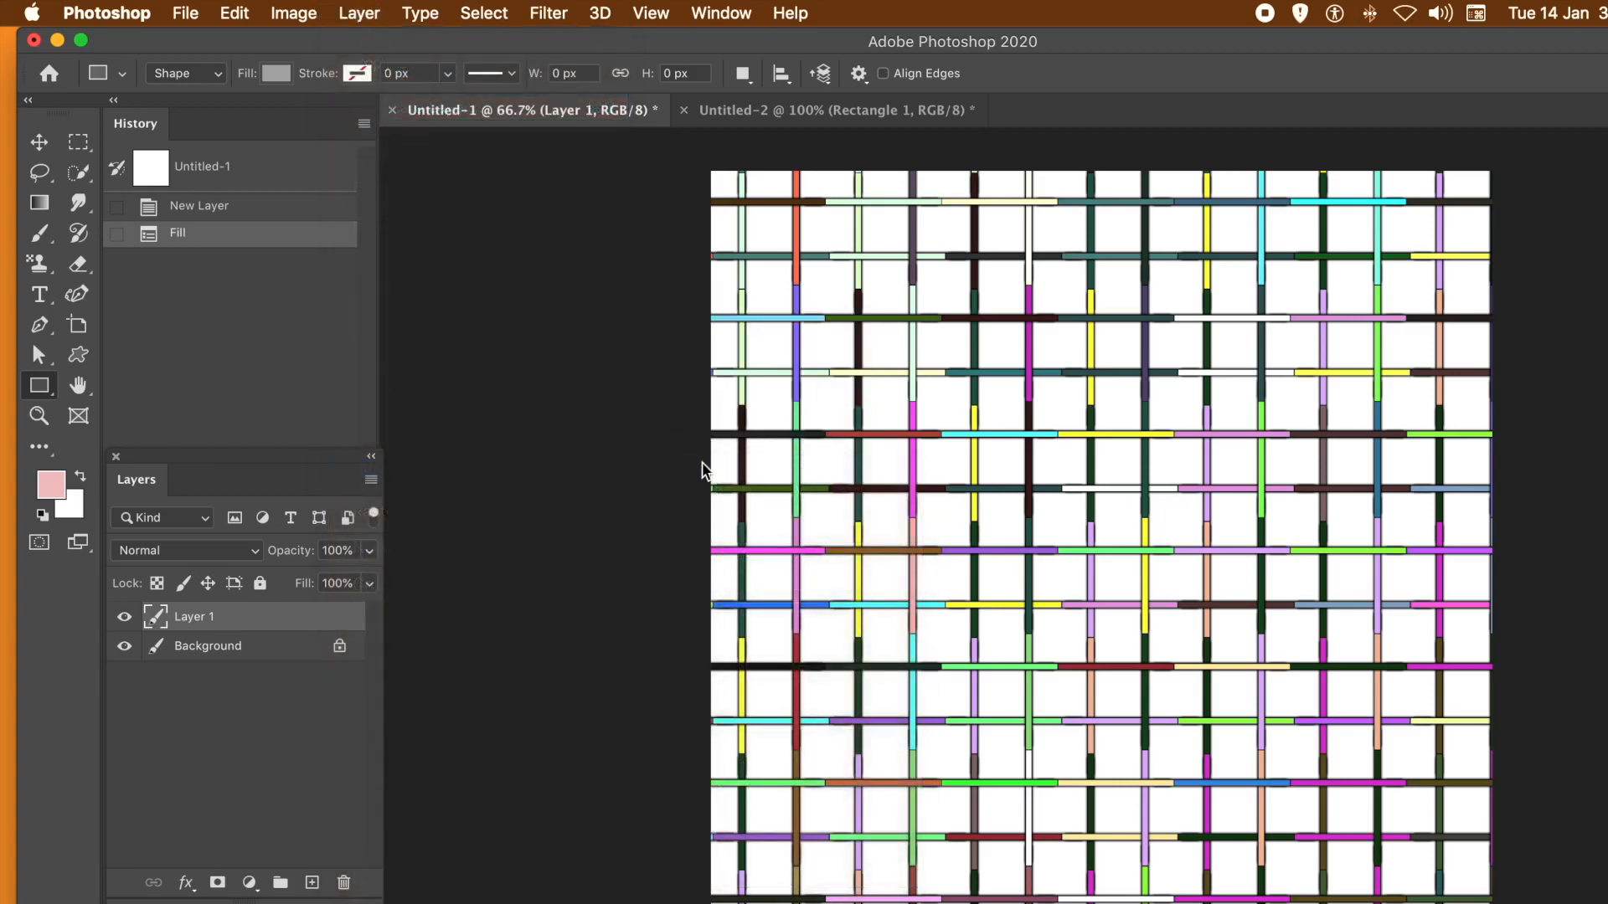
- Apply the Wave filter to Layer 1 with 28 generators and the Sine type
{"action": "left_click", "coordinate": [548, 13]}
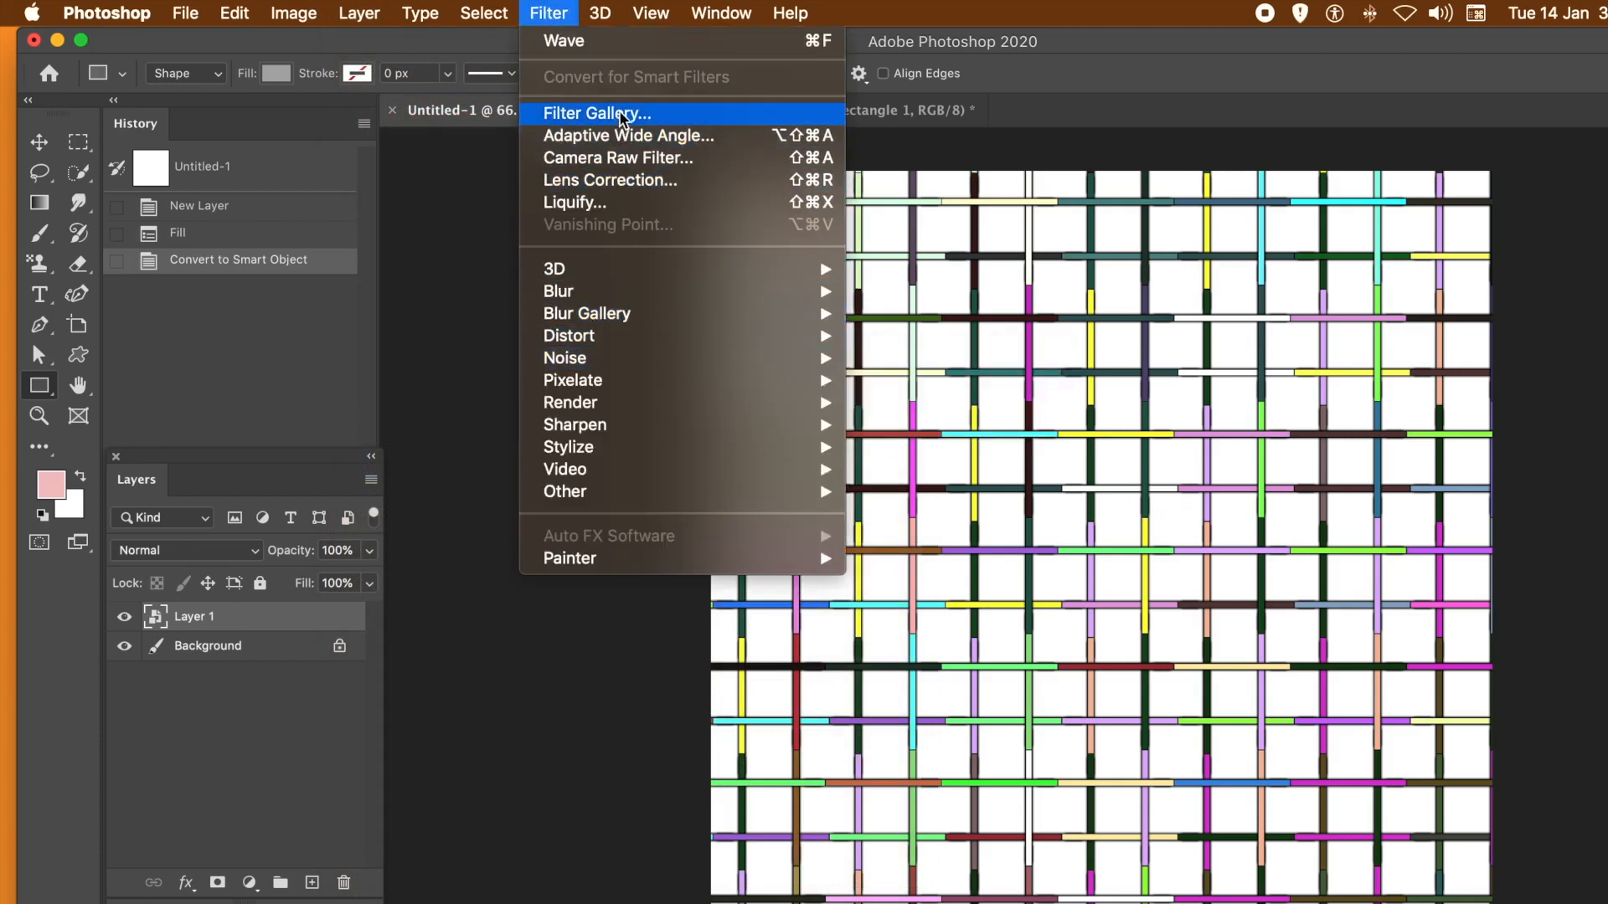
{"action": "left_click", "coordinate": [591, 42]}
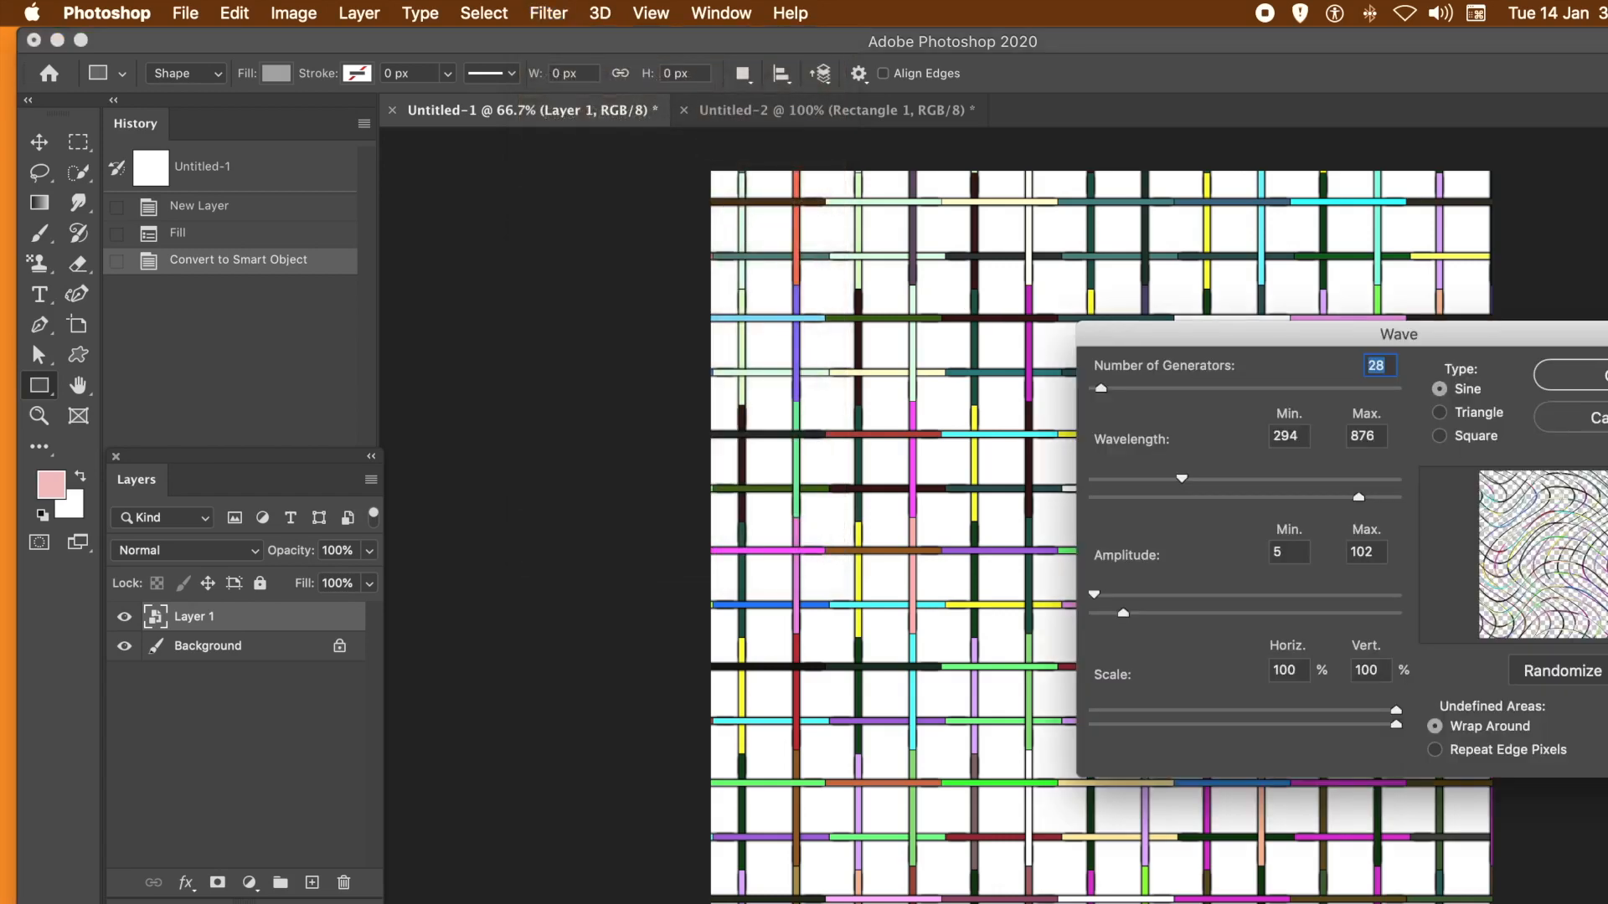
{"action": "left_click", "coordinate": [1575, 375]}
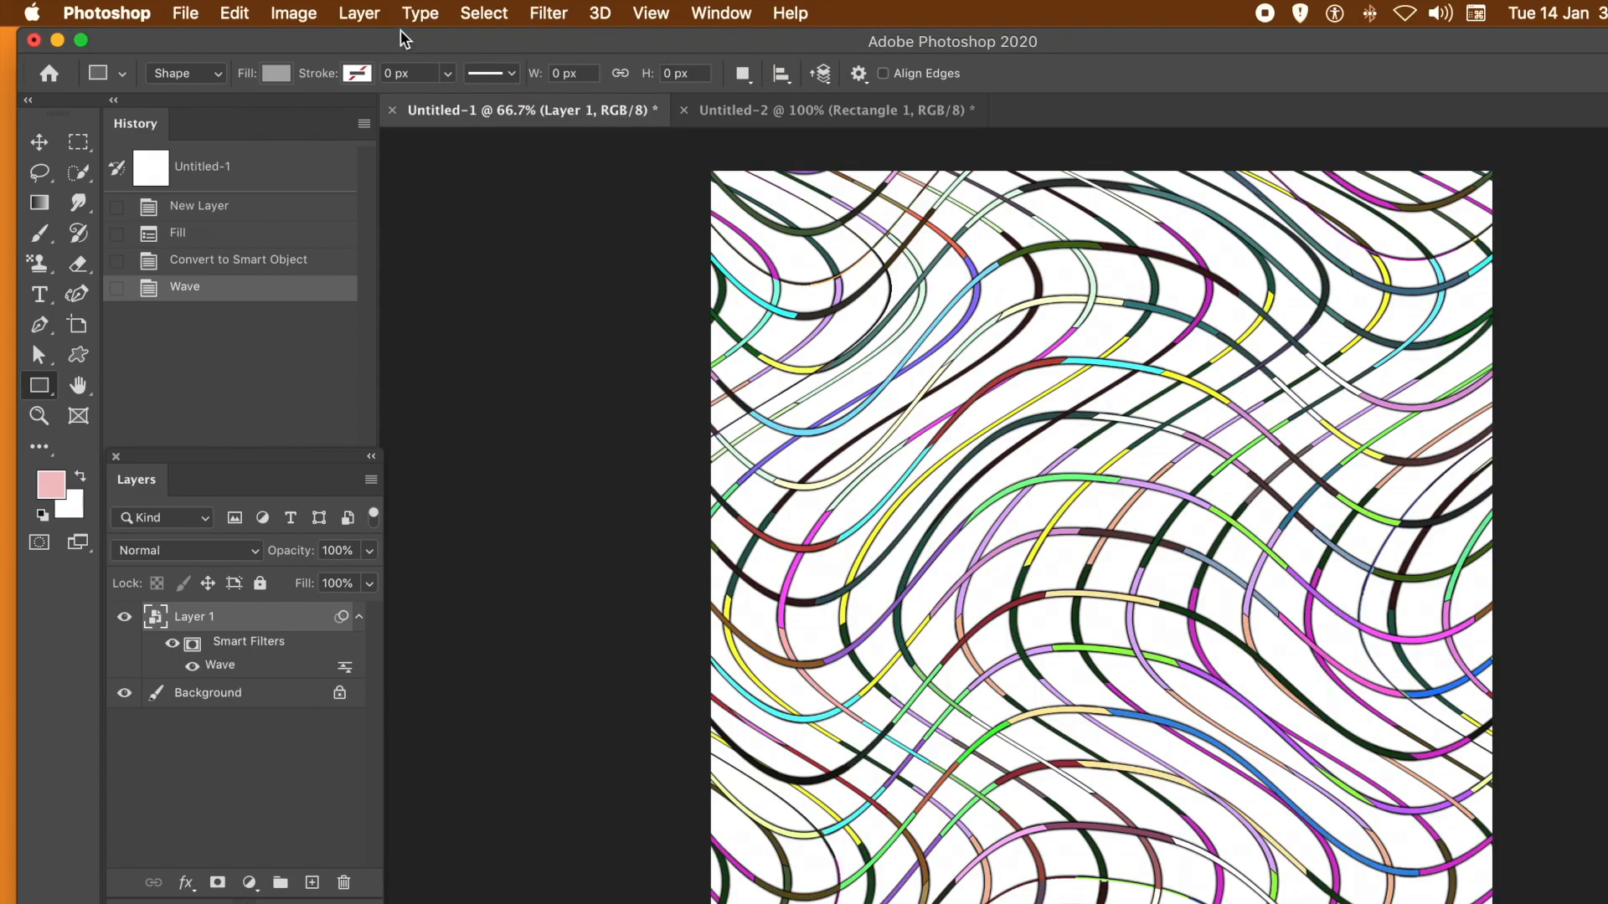
- Undo the Wave filter on Layer 1
{"action": "left_click", "coordinate": [234, 15]}
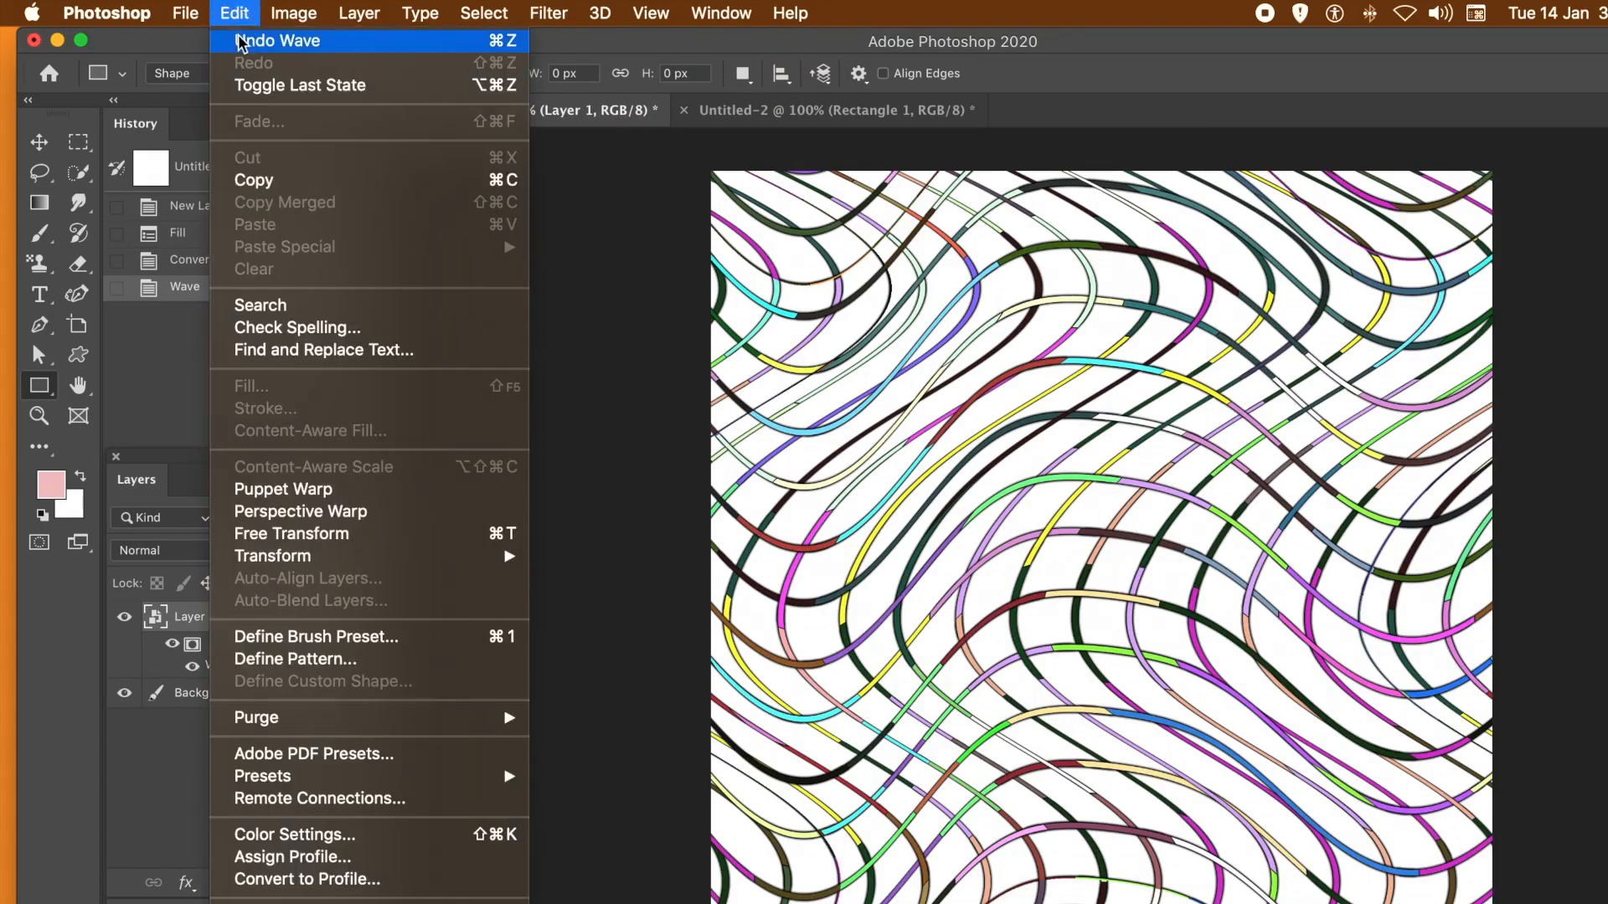
{"action": "left_click", "coordinate": [239, 21]}
{"action": "key", "text": "super+z"}
- Warp the Layer 1 grid with a custom warp, pulling its upper edge down, its lower edge up and both sides inward
{"action": "left_click", "coordinate": [235, 13]}
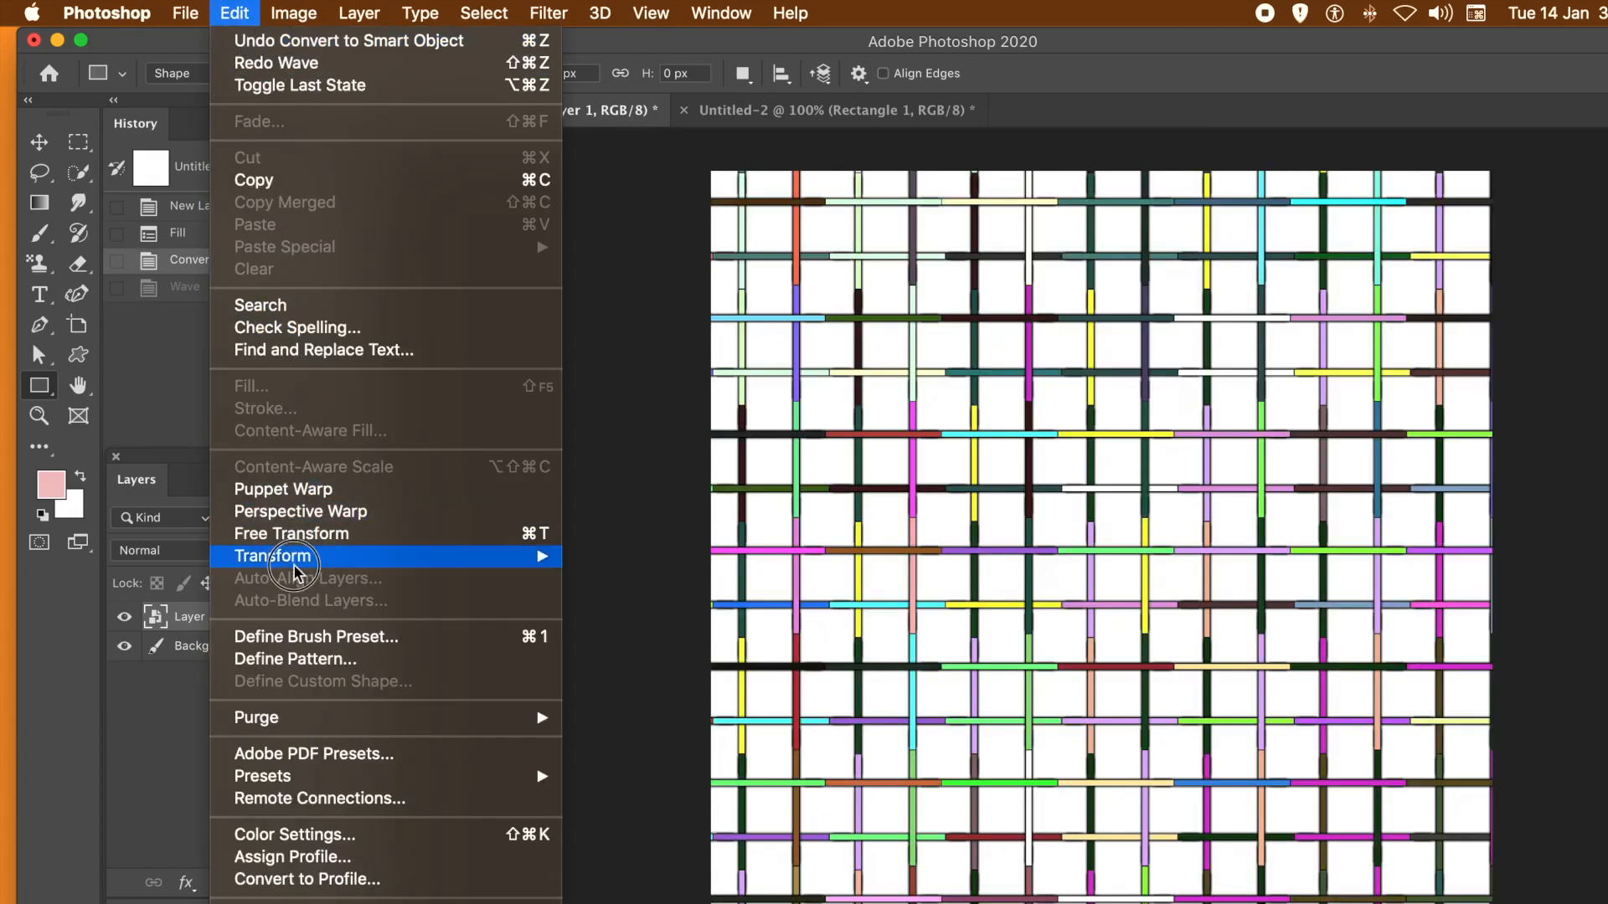
{"action": "mouse_move", "coordinate": [311, 557]}
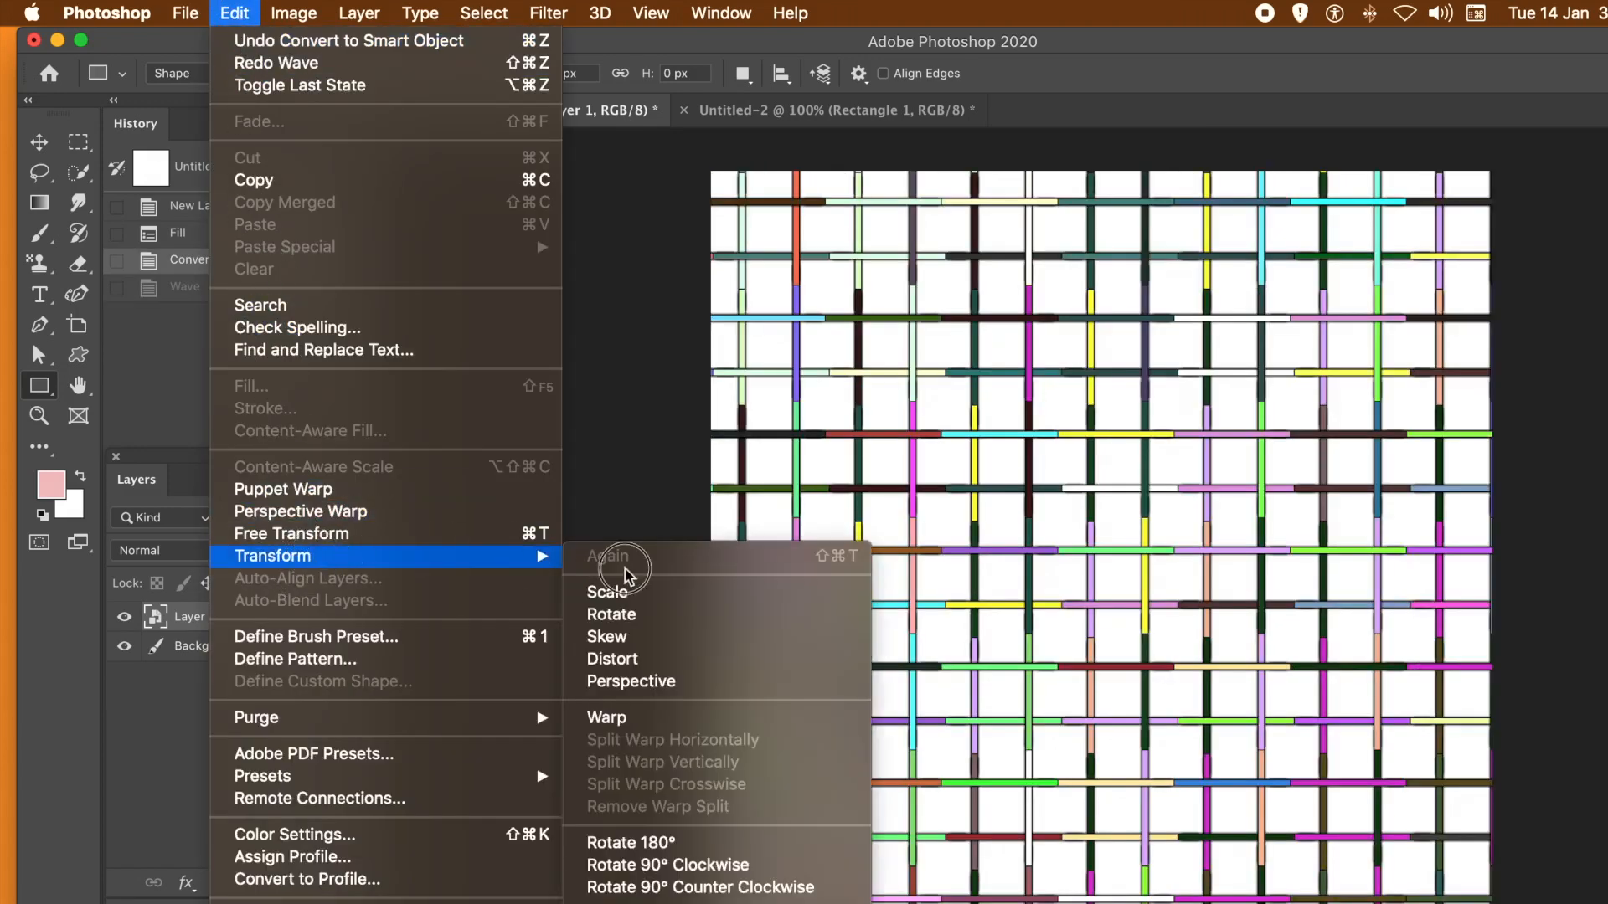
{"action": "left_click", "coordinate": [649, 720]}
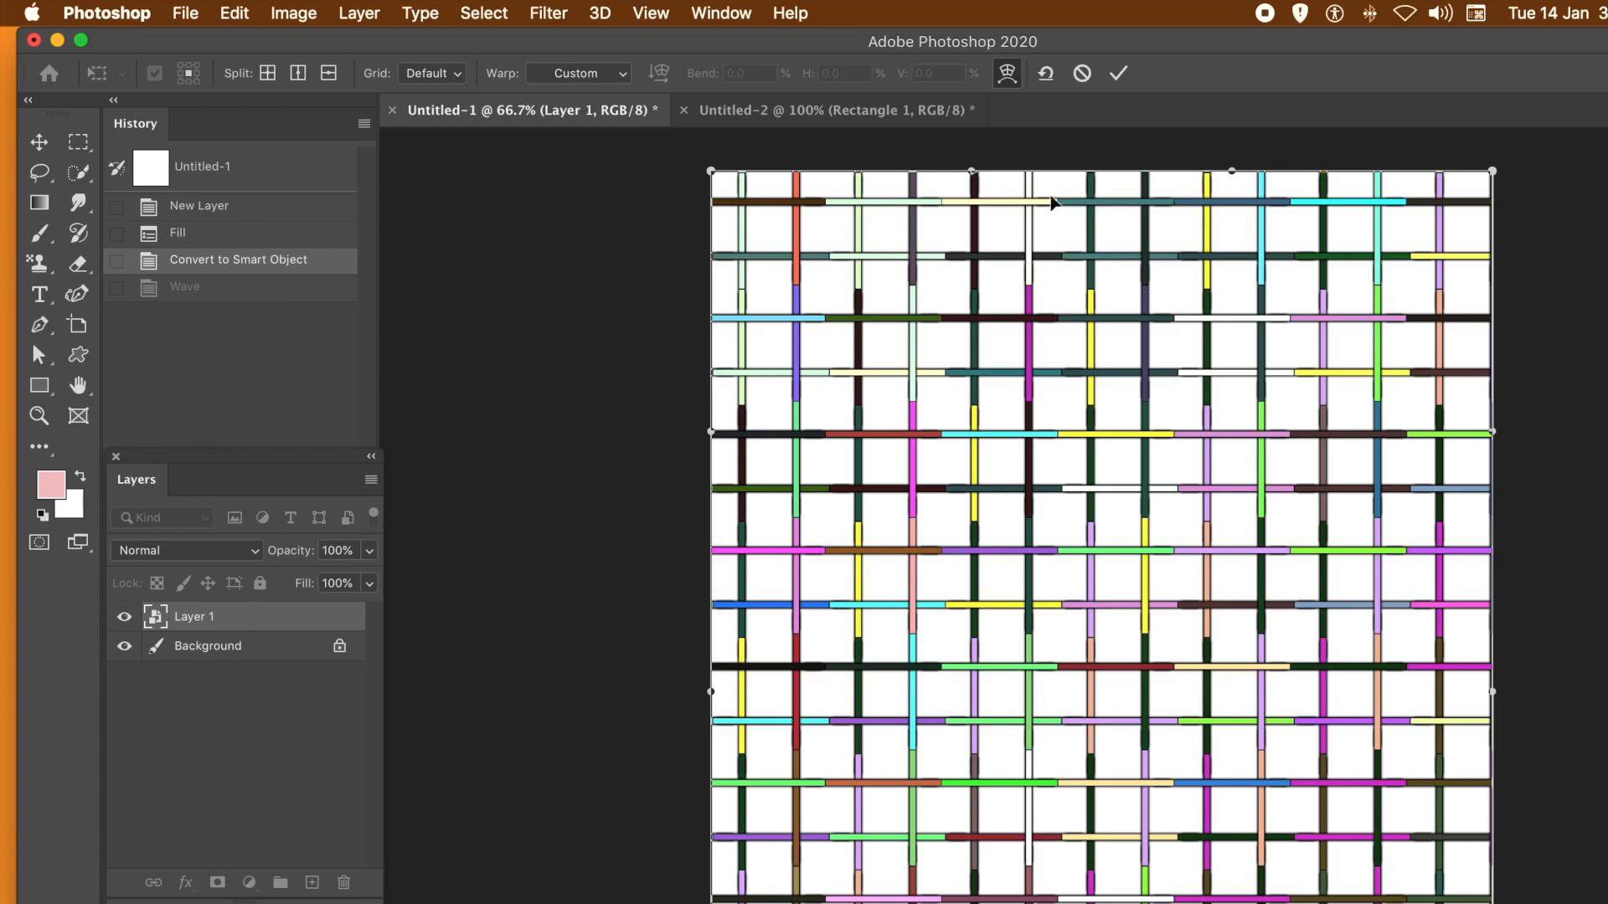
{"action": "left_click_drag", "start_coordinate": [972, 177], "coordinate": [999, 589]}
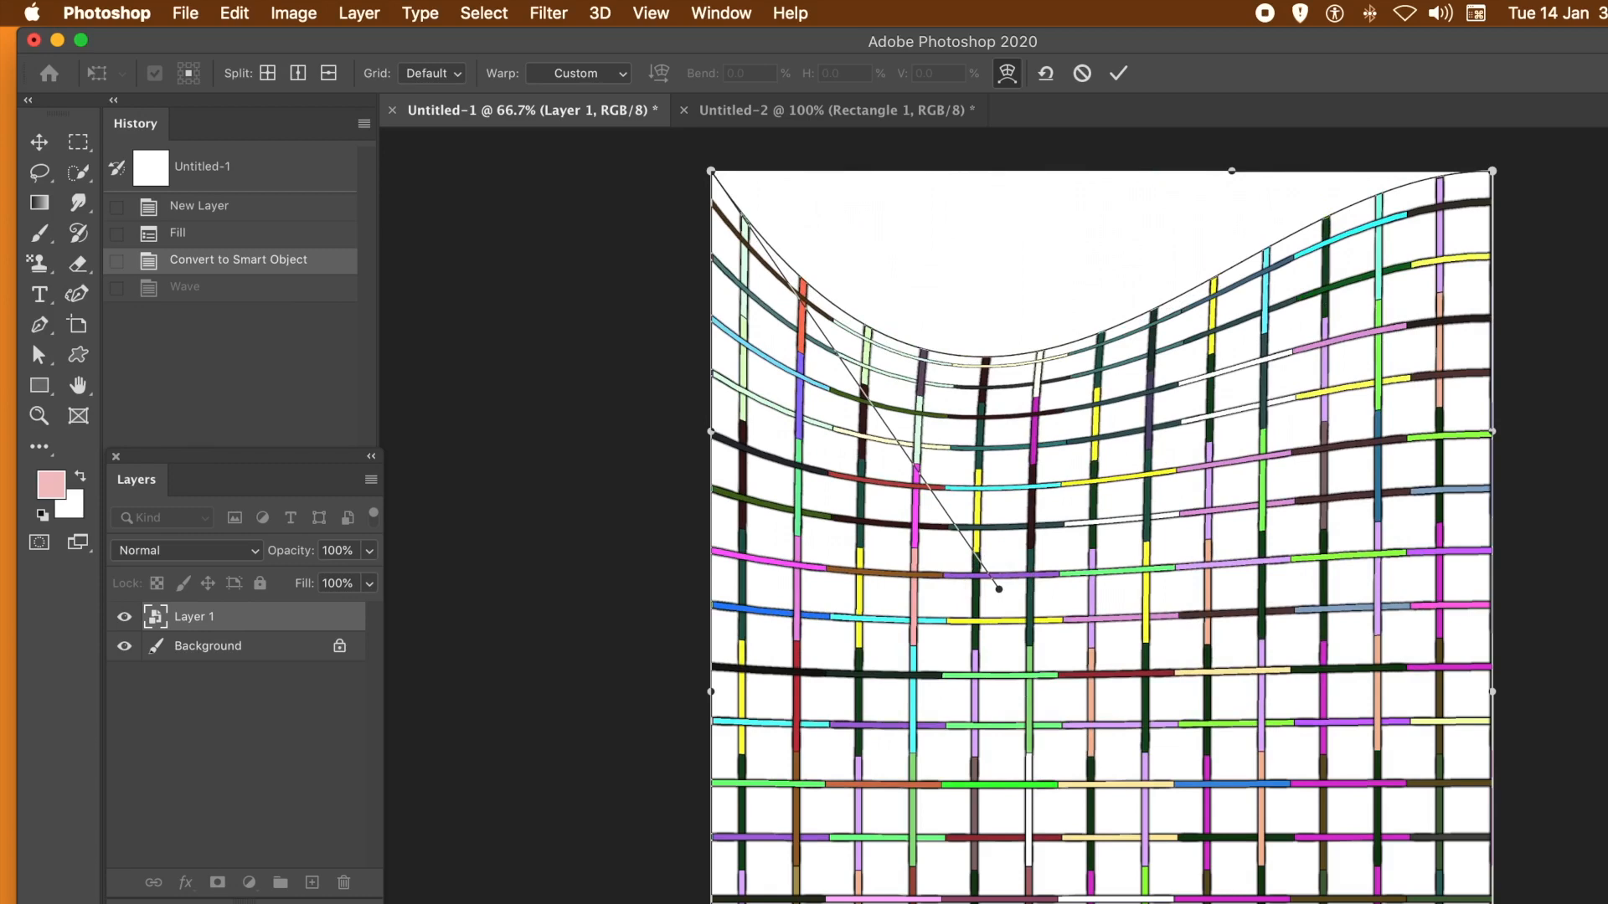
{"action": "left_click_drag", "start_coordinate": [1210, 896], "coordinate": [1203, 276]}
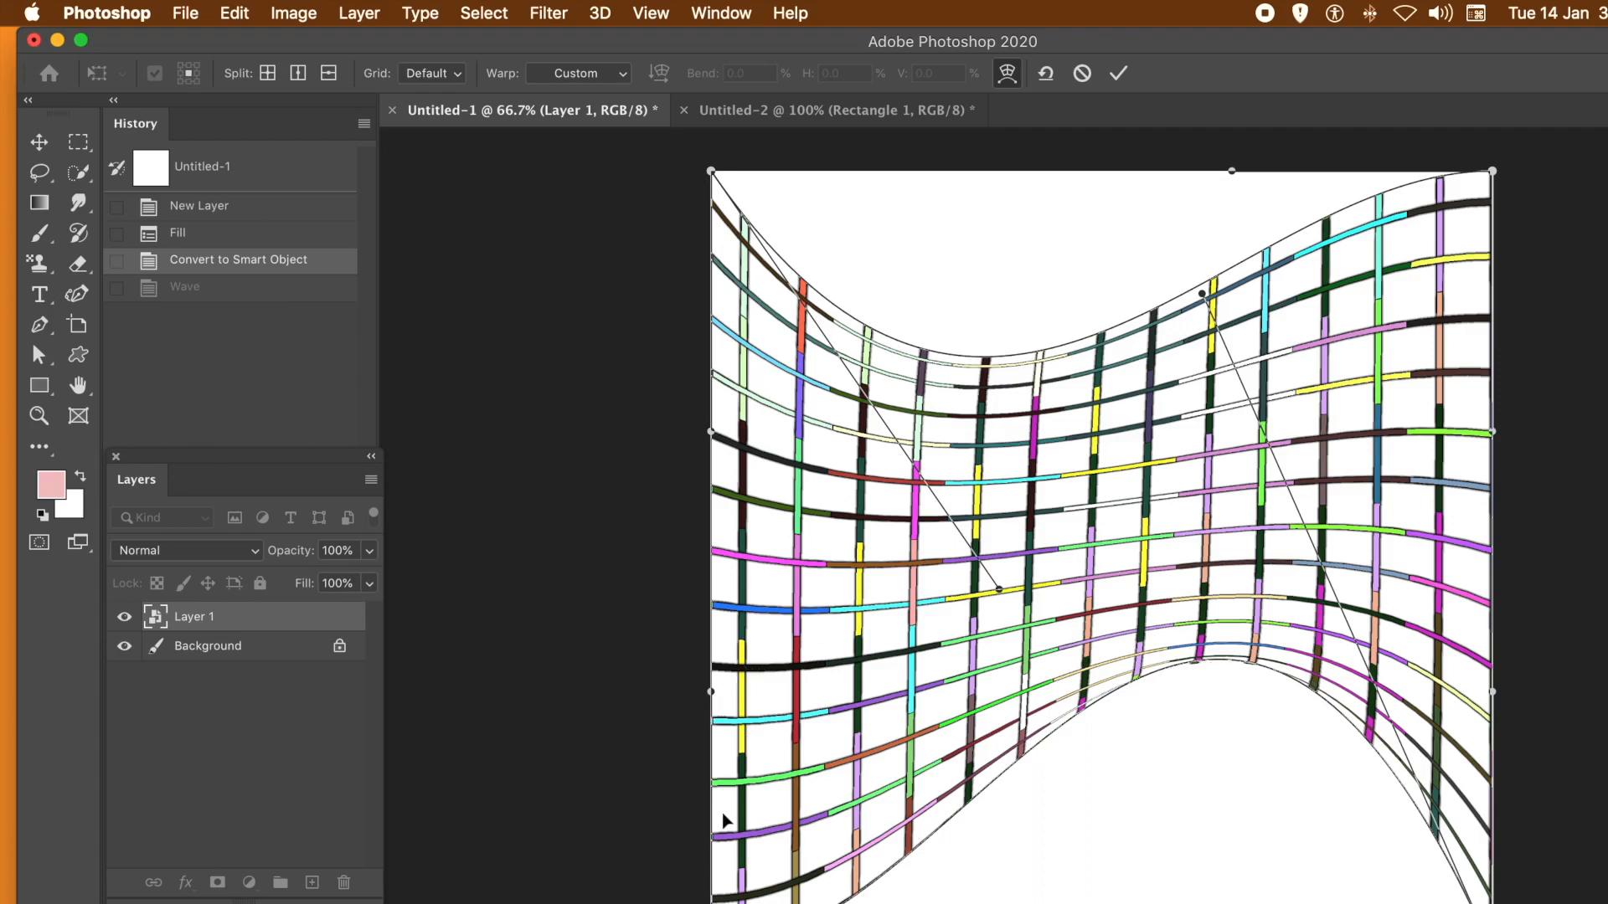
{"action": "left_click_drag", "start_coordinate": [712, 692], "coordinate": [926, 658]}
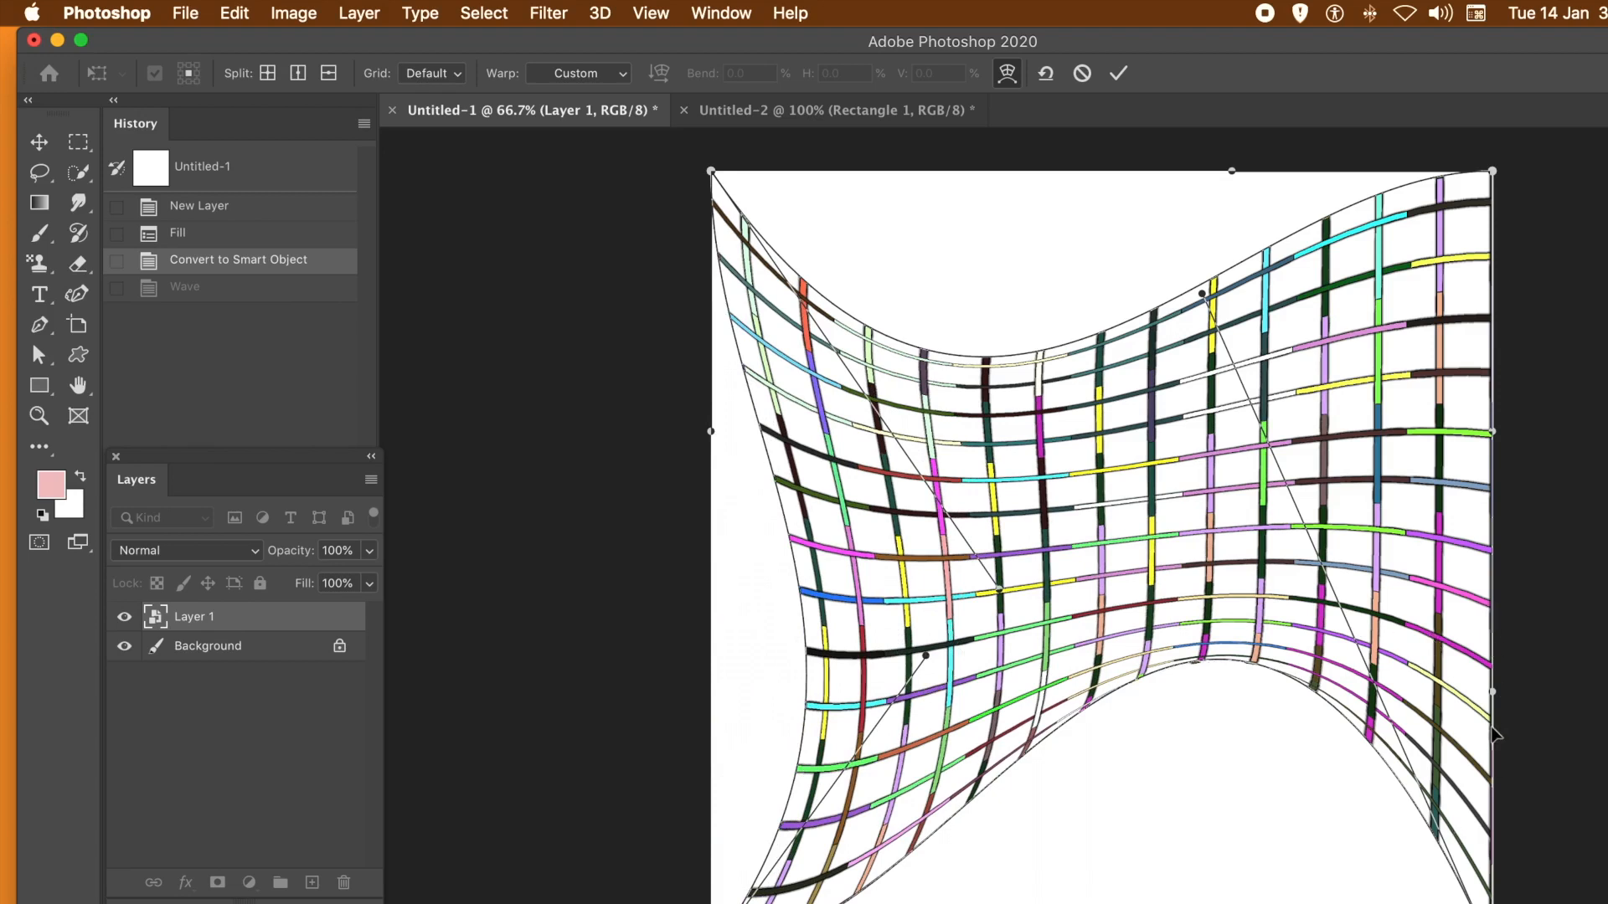
{"action": "left_click_drag", "start_coordinate": [1492, 695], "coordinate": [1426, 653]}
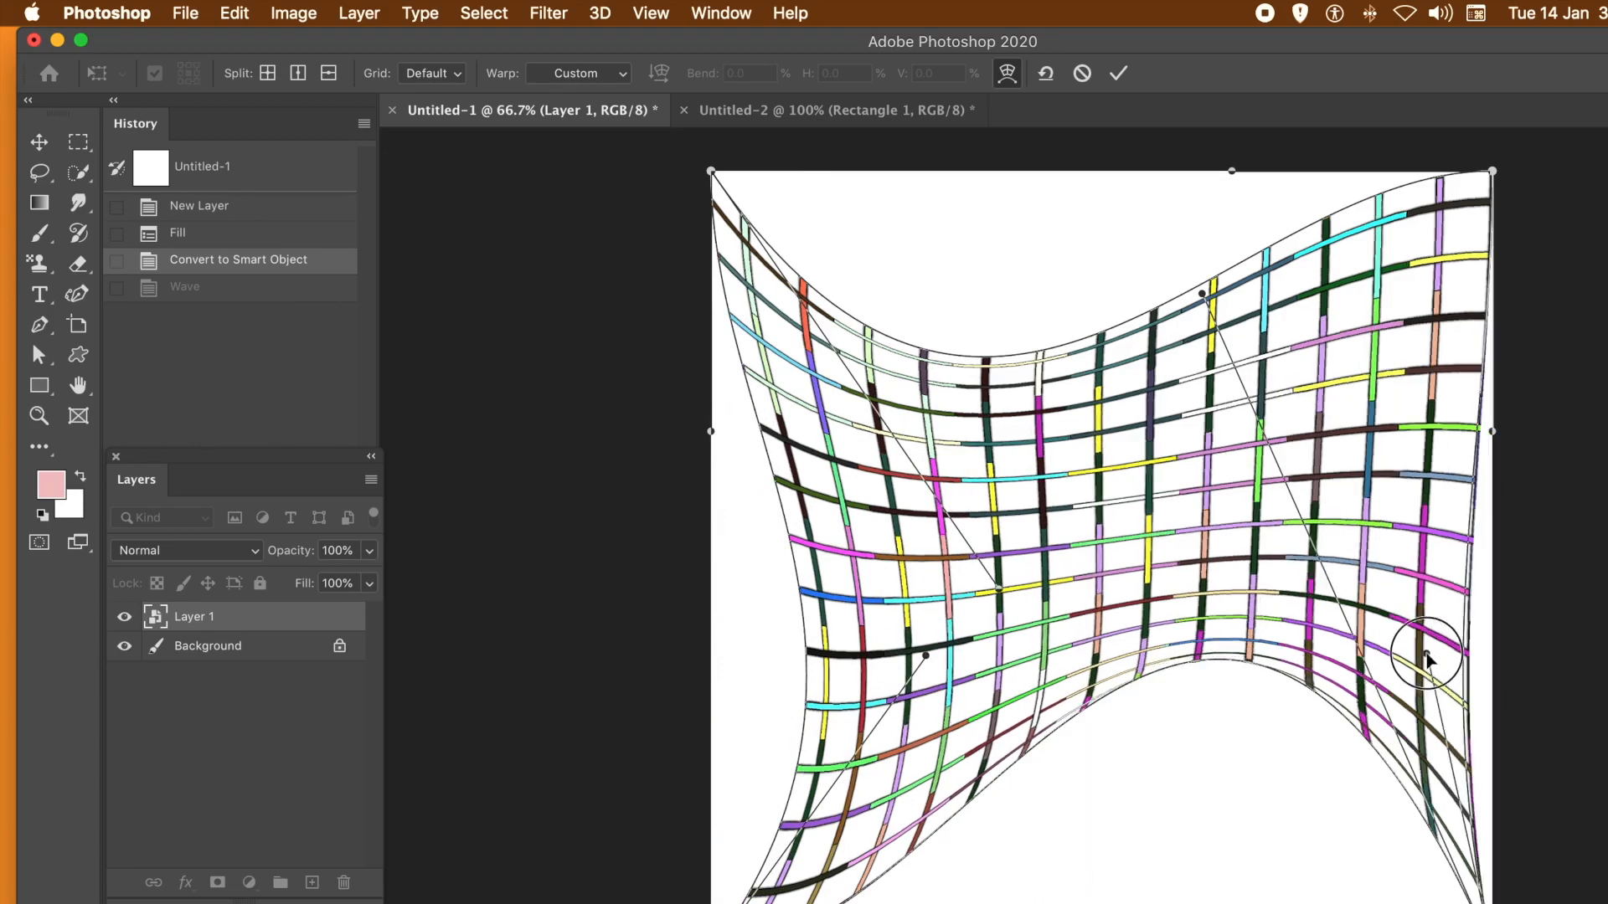
{"action": "left_click", "coordinate": [1122, 71]}
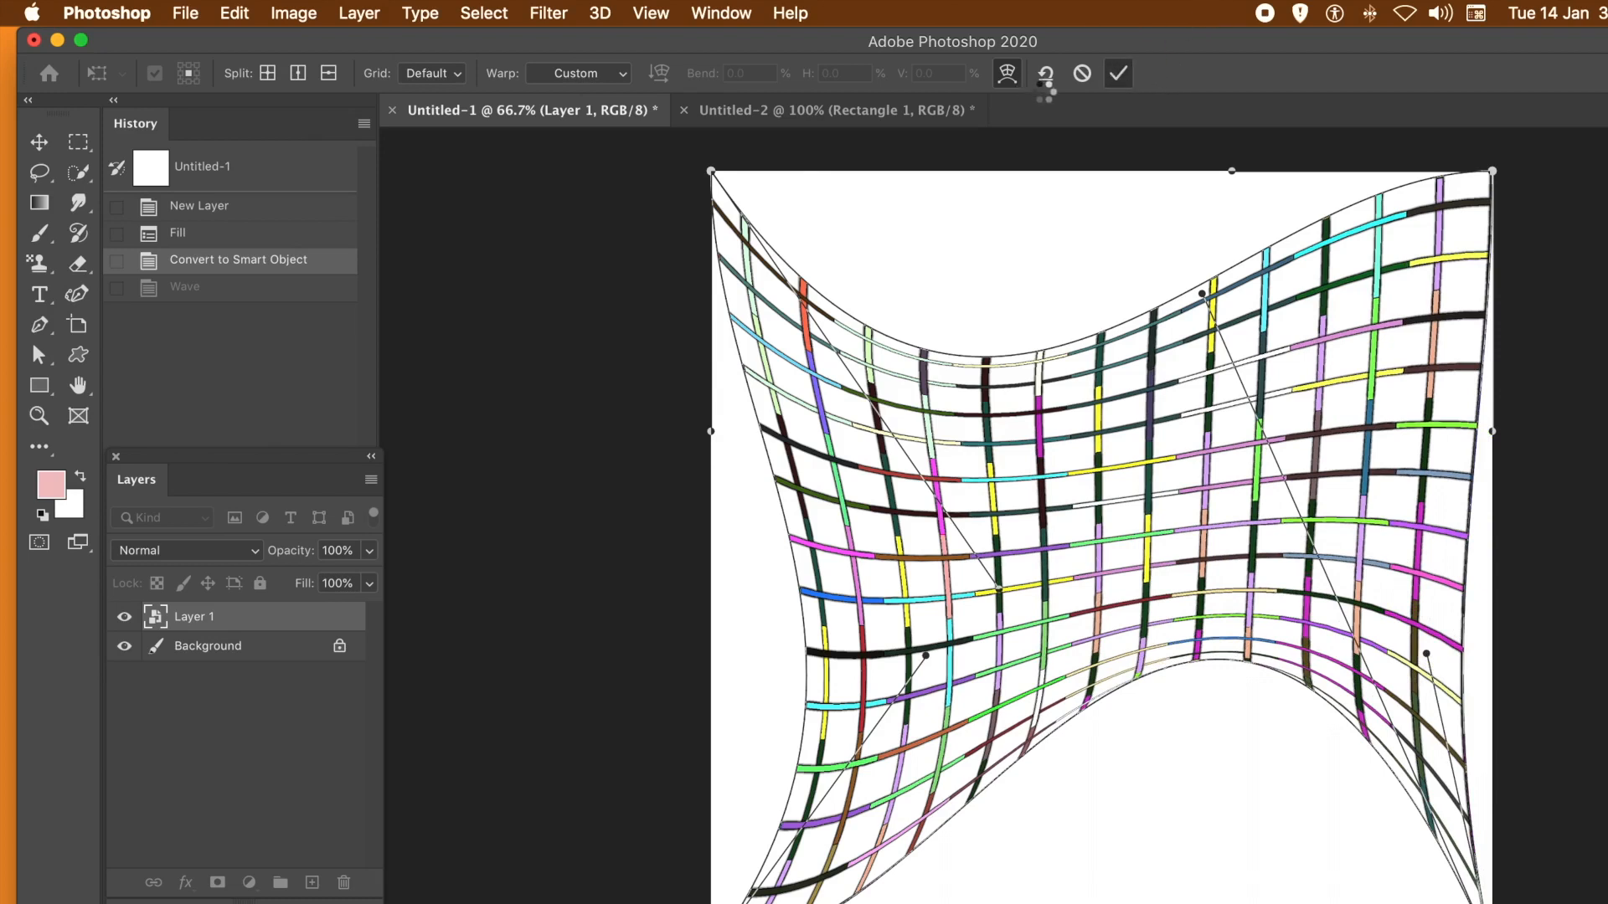
- Add a drop shadow to the warped Layer 1 with 77% opacity, 21 px distance, 22% spread and 18 px size
{"action": "left_click", "coordinate": [358, 13]}
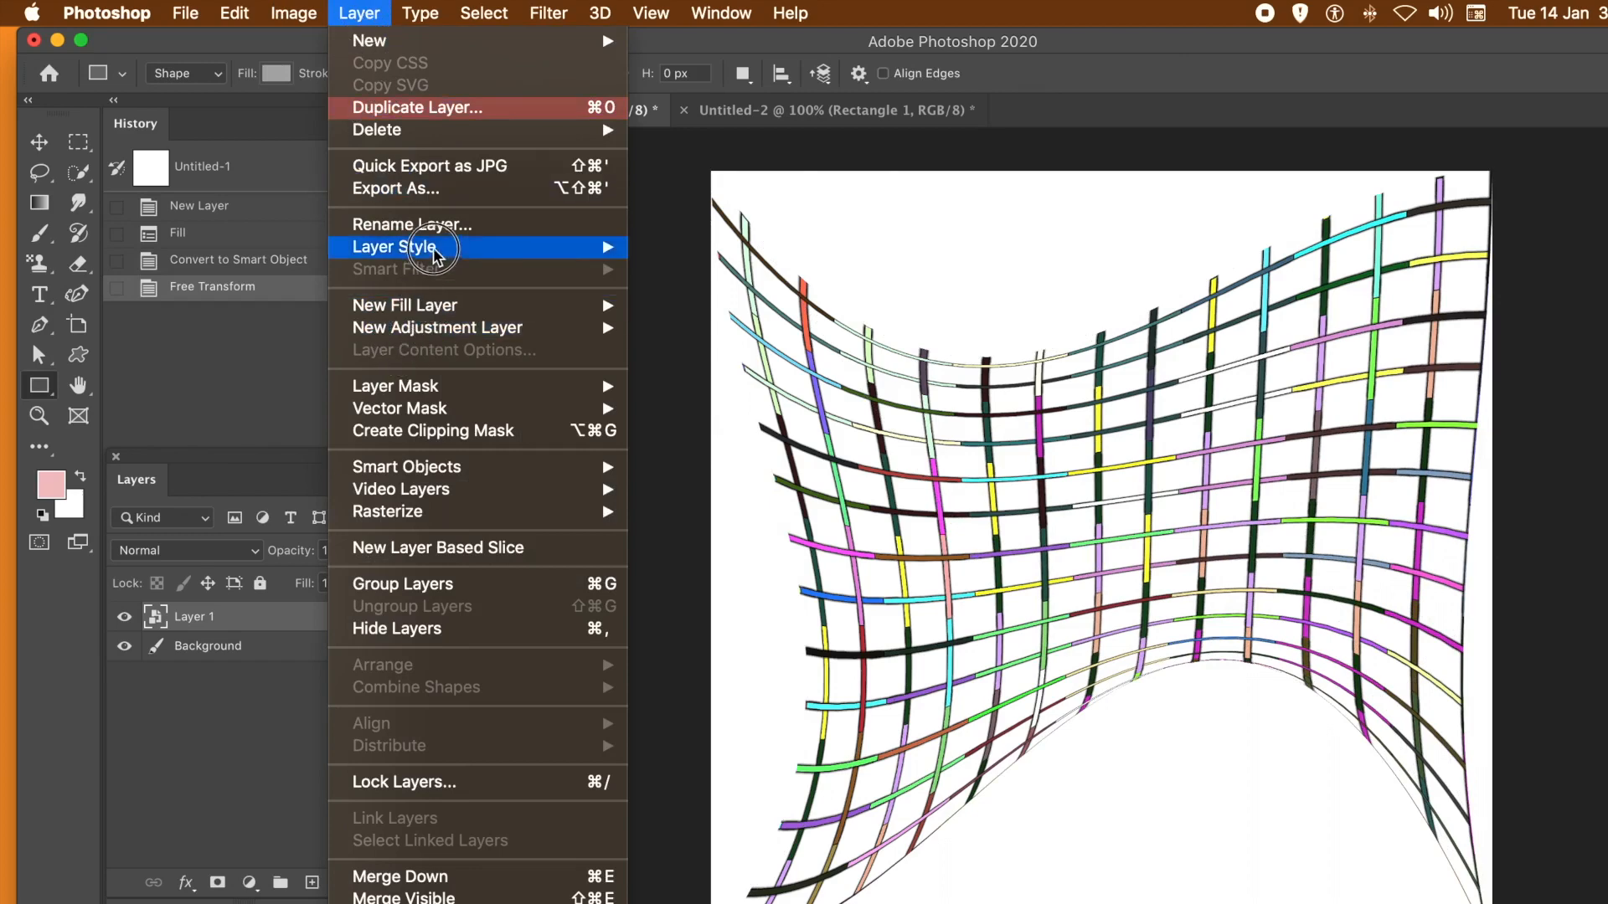
{"action": "mouse_move", "coordinate": [463, 248]}
{"action": "left_click", "coordinate": [702, 487]}
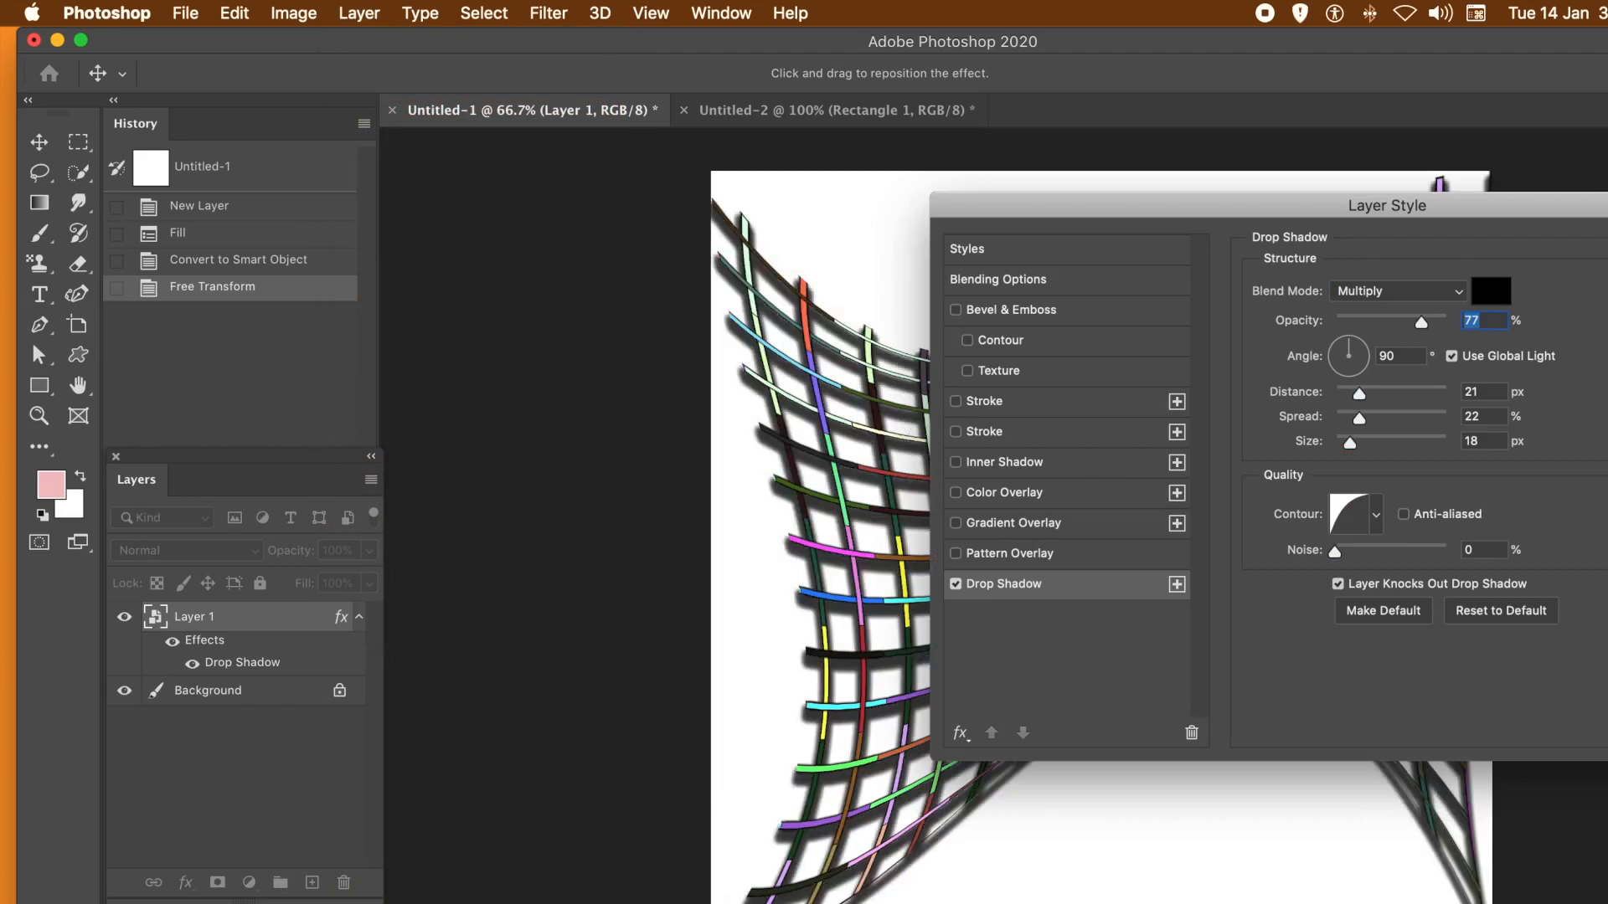
{"action": "key", "text": "Return"}
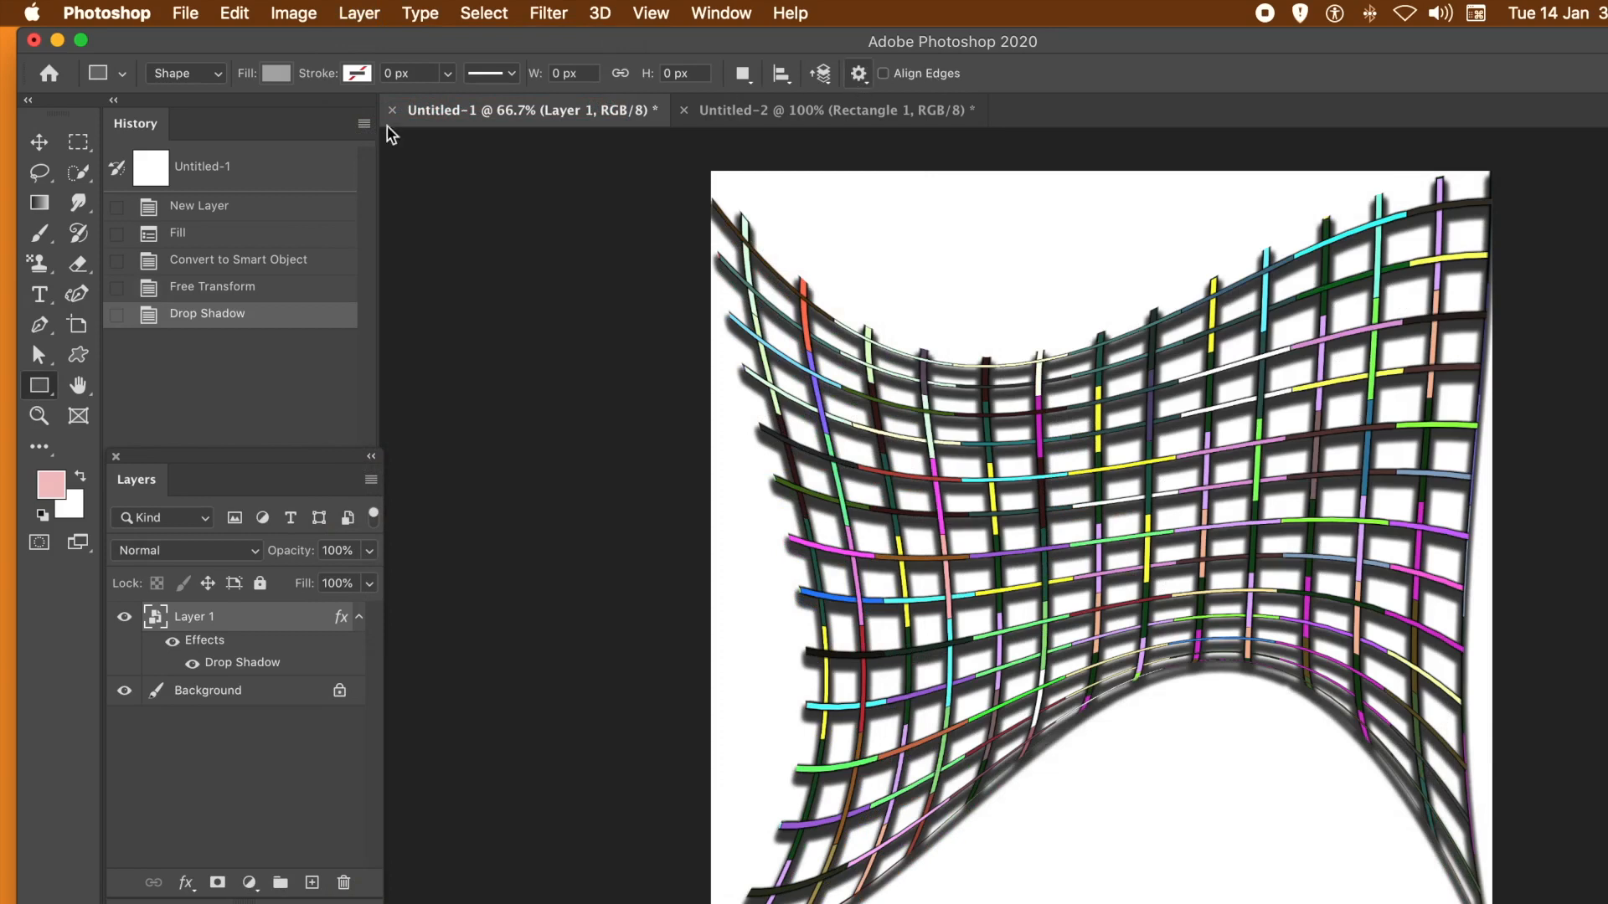
- Revert Untitled-1 to its initial blank state and add a new empty layer named Layer 1
{"action": "left_click", "coordinate": [211, 206]}
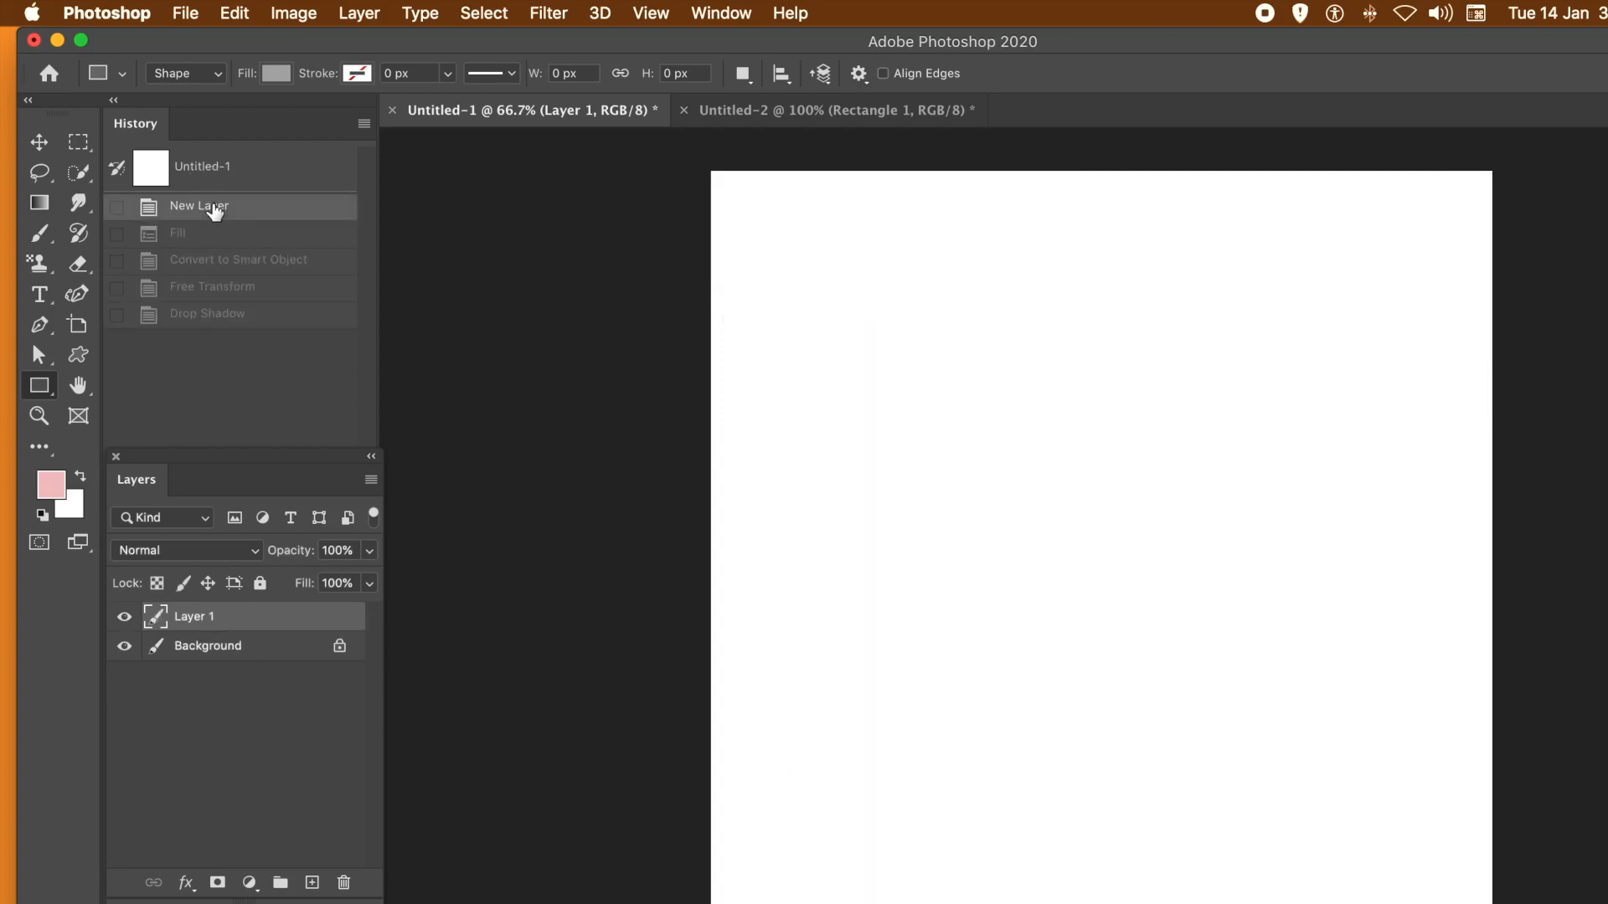
{"action": "left_click", "coordinate": [268, 177]}
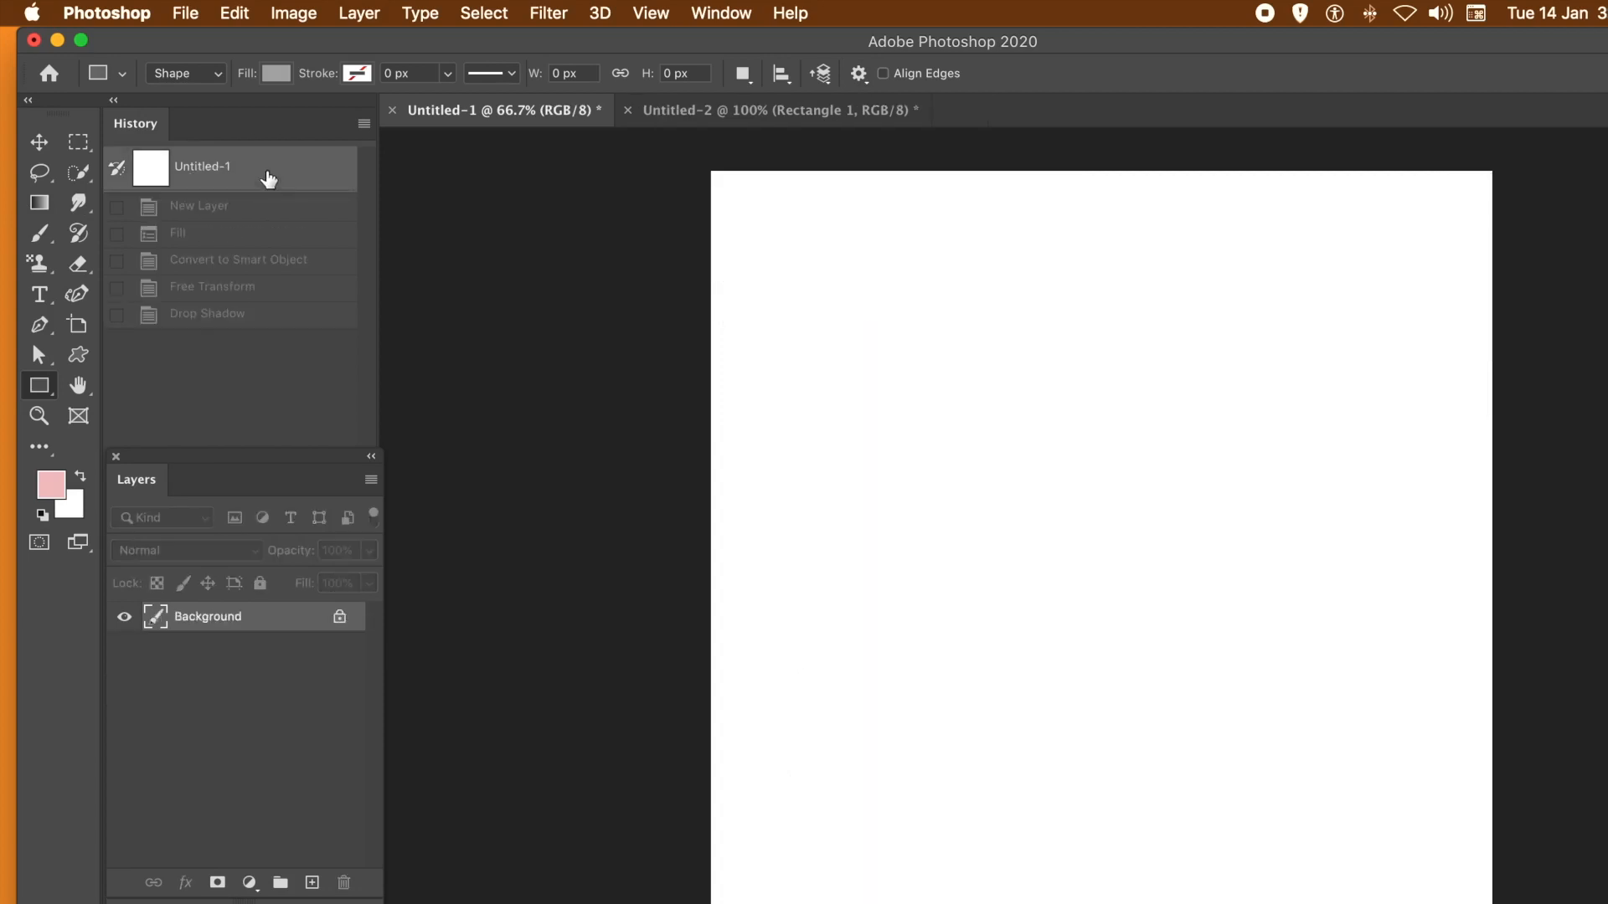
{"action": "left_click", "coordinate": [371, 11]}
{"action": "mouse_move", "coordinate": [371, 42]}
{"action": "left_click", "coordinate": [670, 48]}
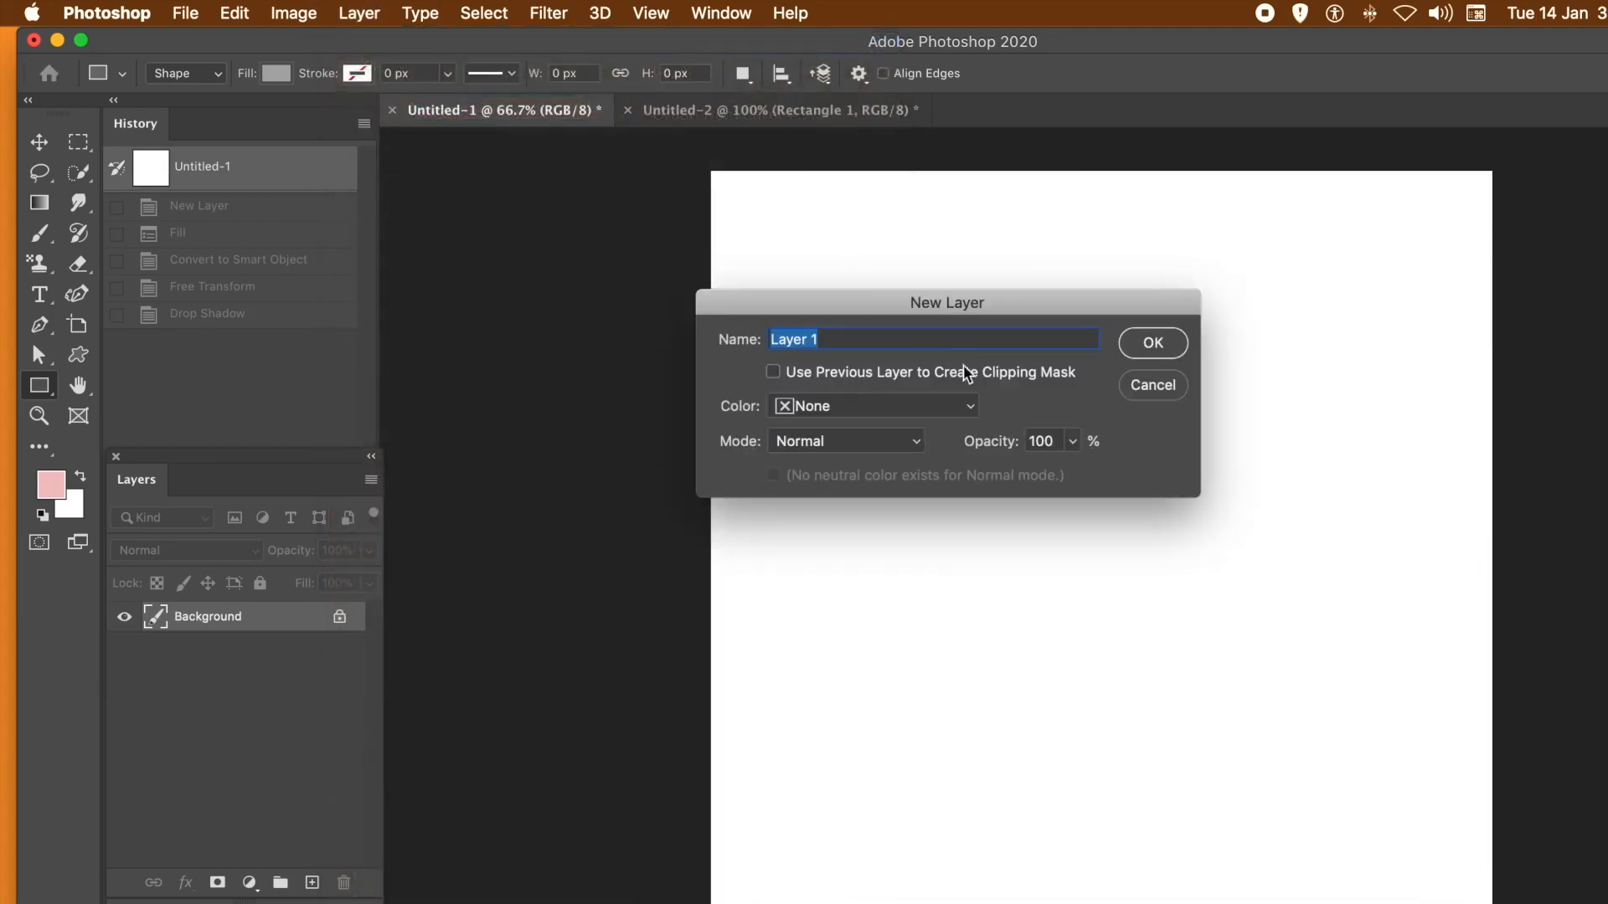
{"action": "left_click", "coordinate": [1149, 341]}
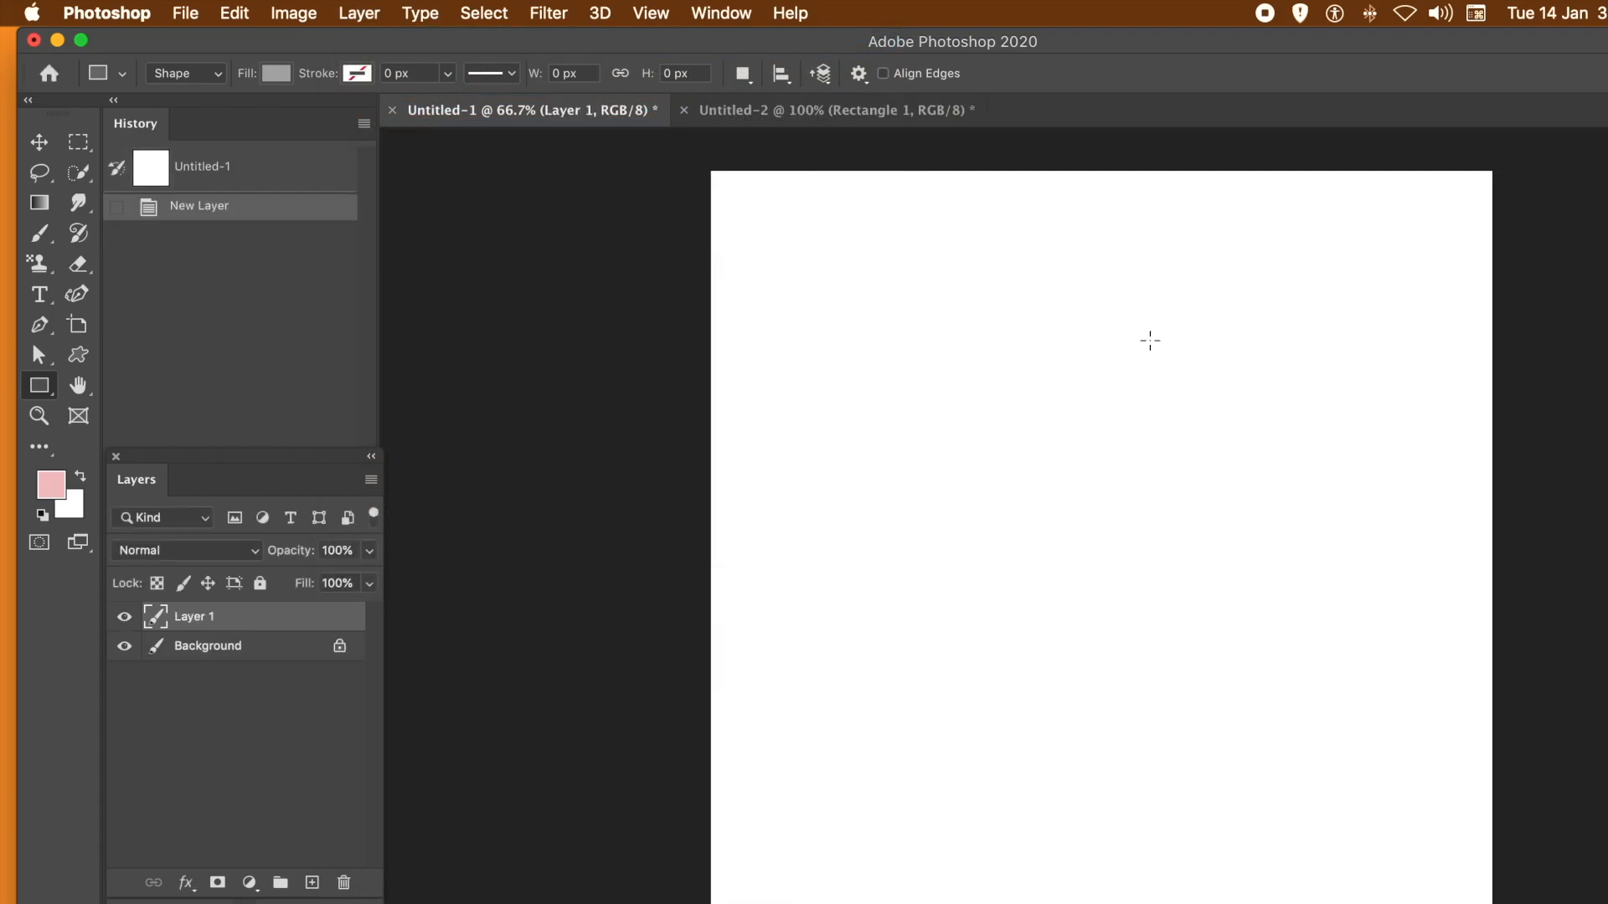
- Revert Untitled-2 to its initial state and draw the Shape 285 person silhouette, about 97 px wide and 333 px high, in the upper middle
{"action": "left_click", "coordinate": [764, 113]}
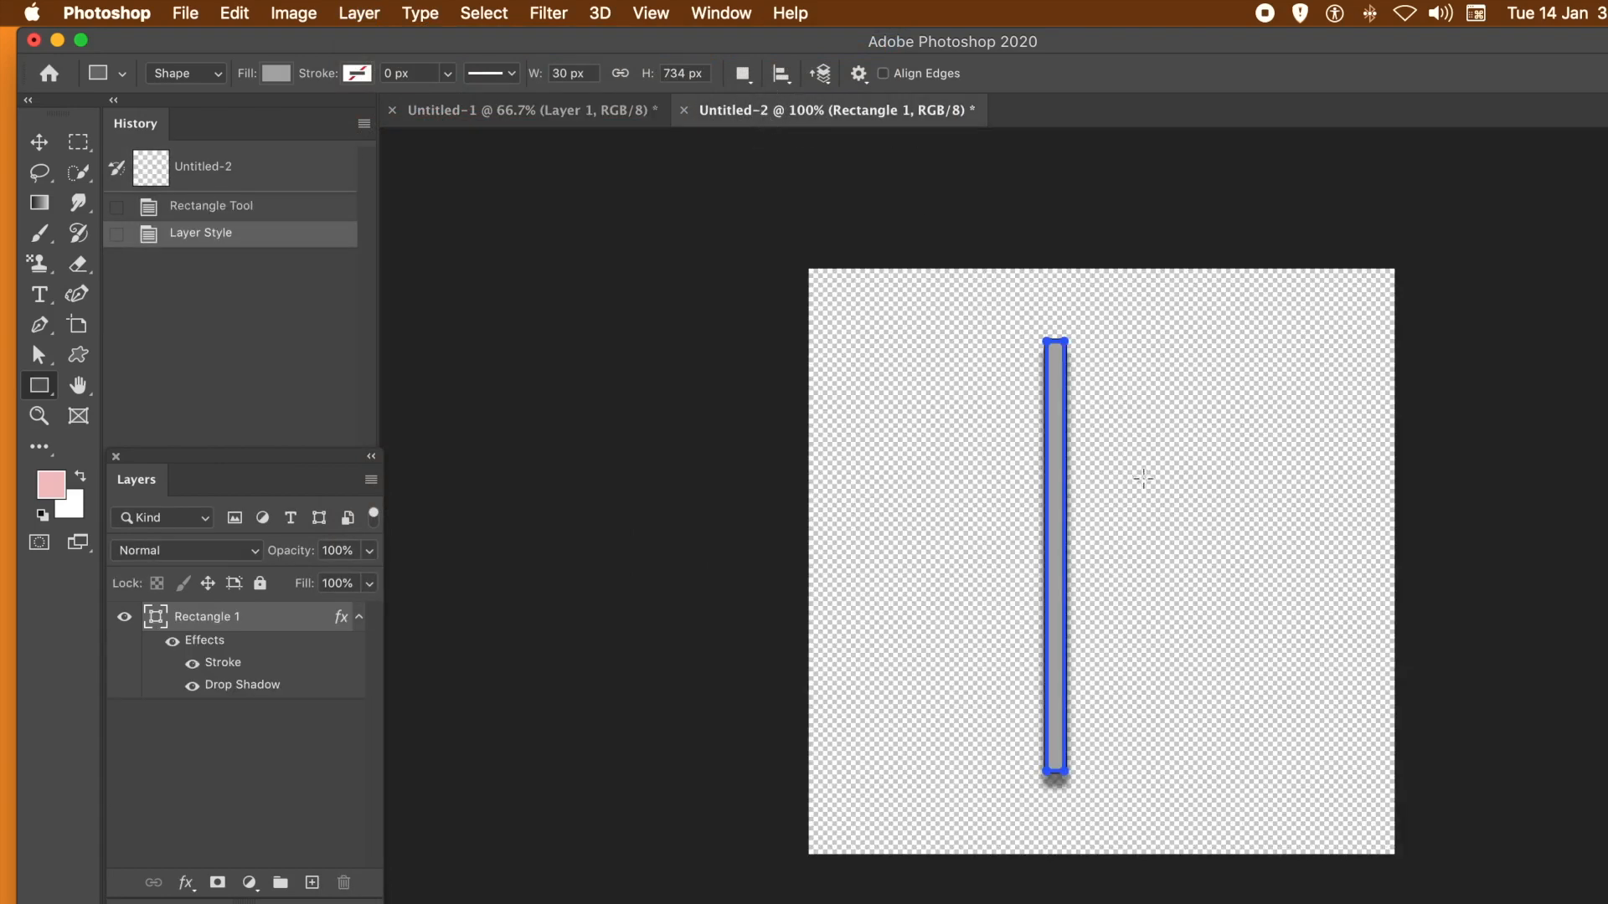
{"action": "left_click", "coordinate": [196, 185]}
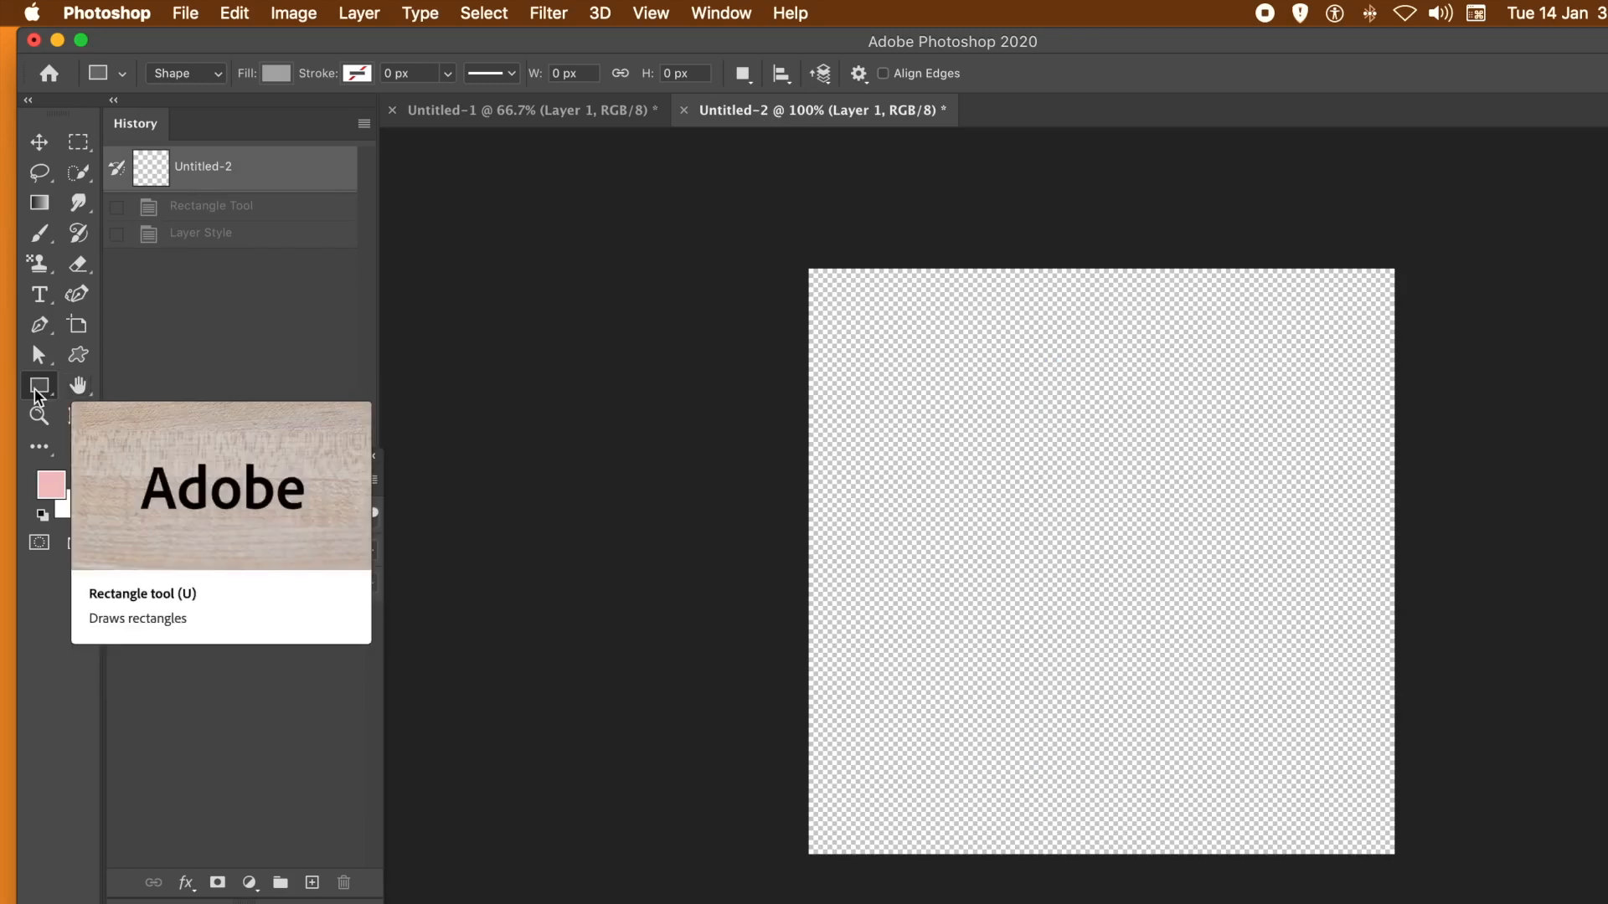
{"action": "left_click", "coordinate": [74, 362]}
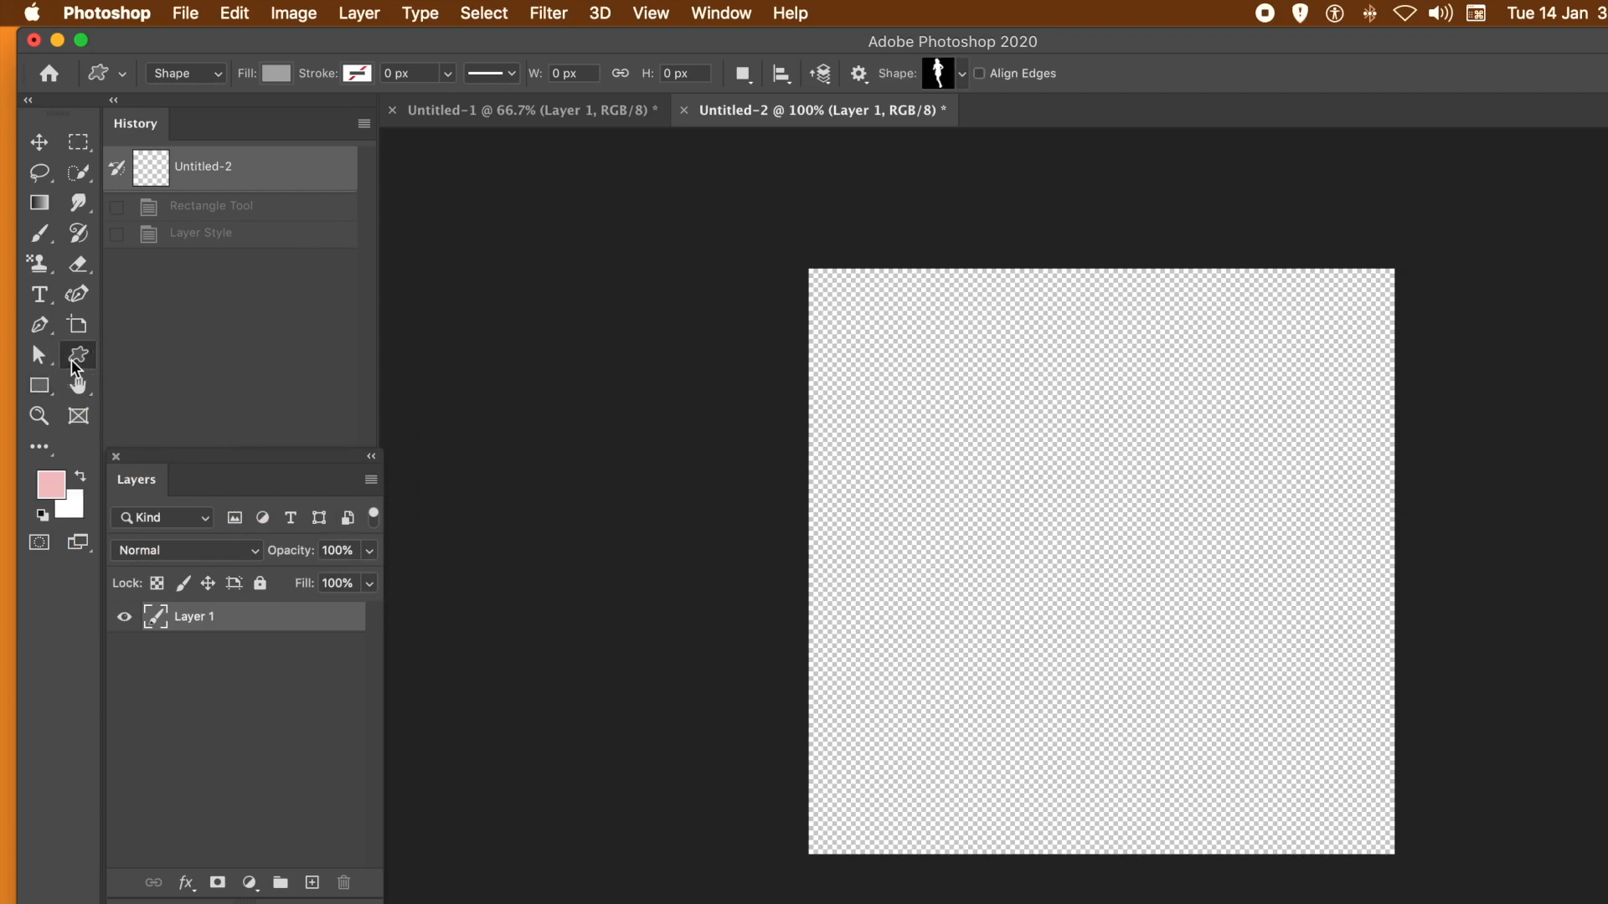
{"action": "left_click", "coordinate": [962, 73]}
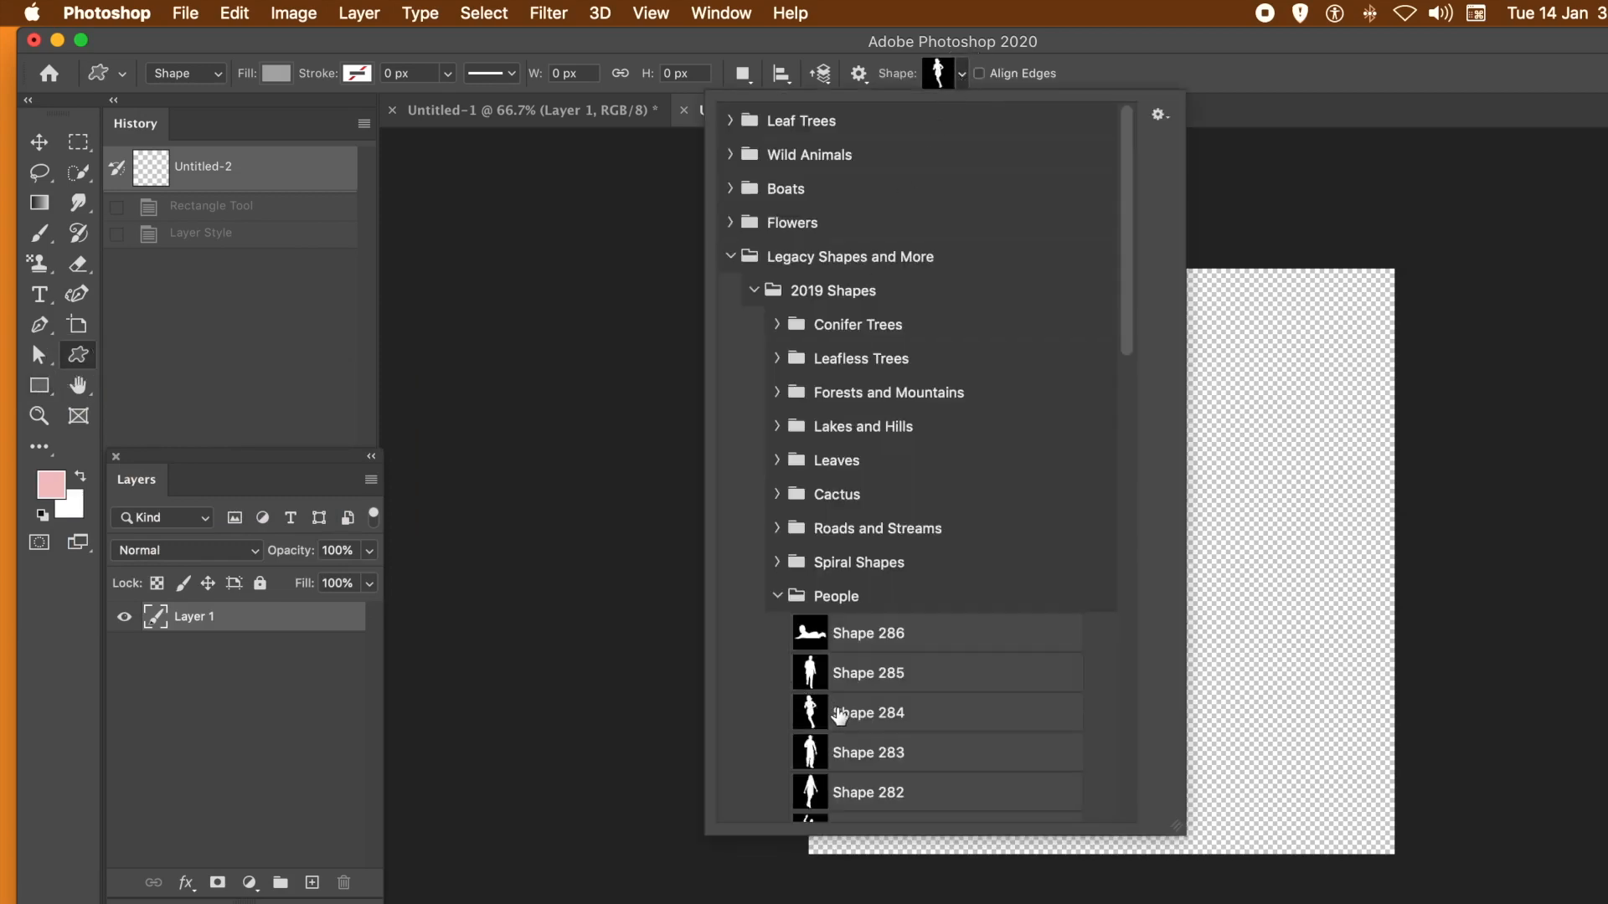
{"action": "left_click", "coordinate": [847, 675]}
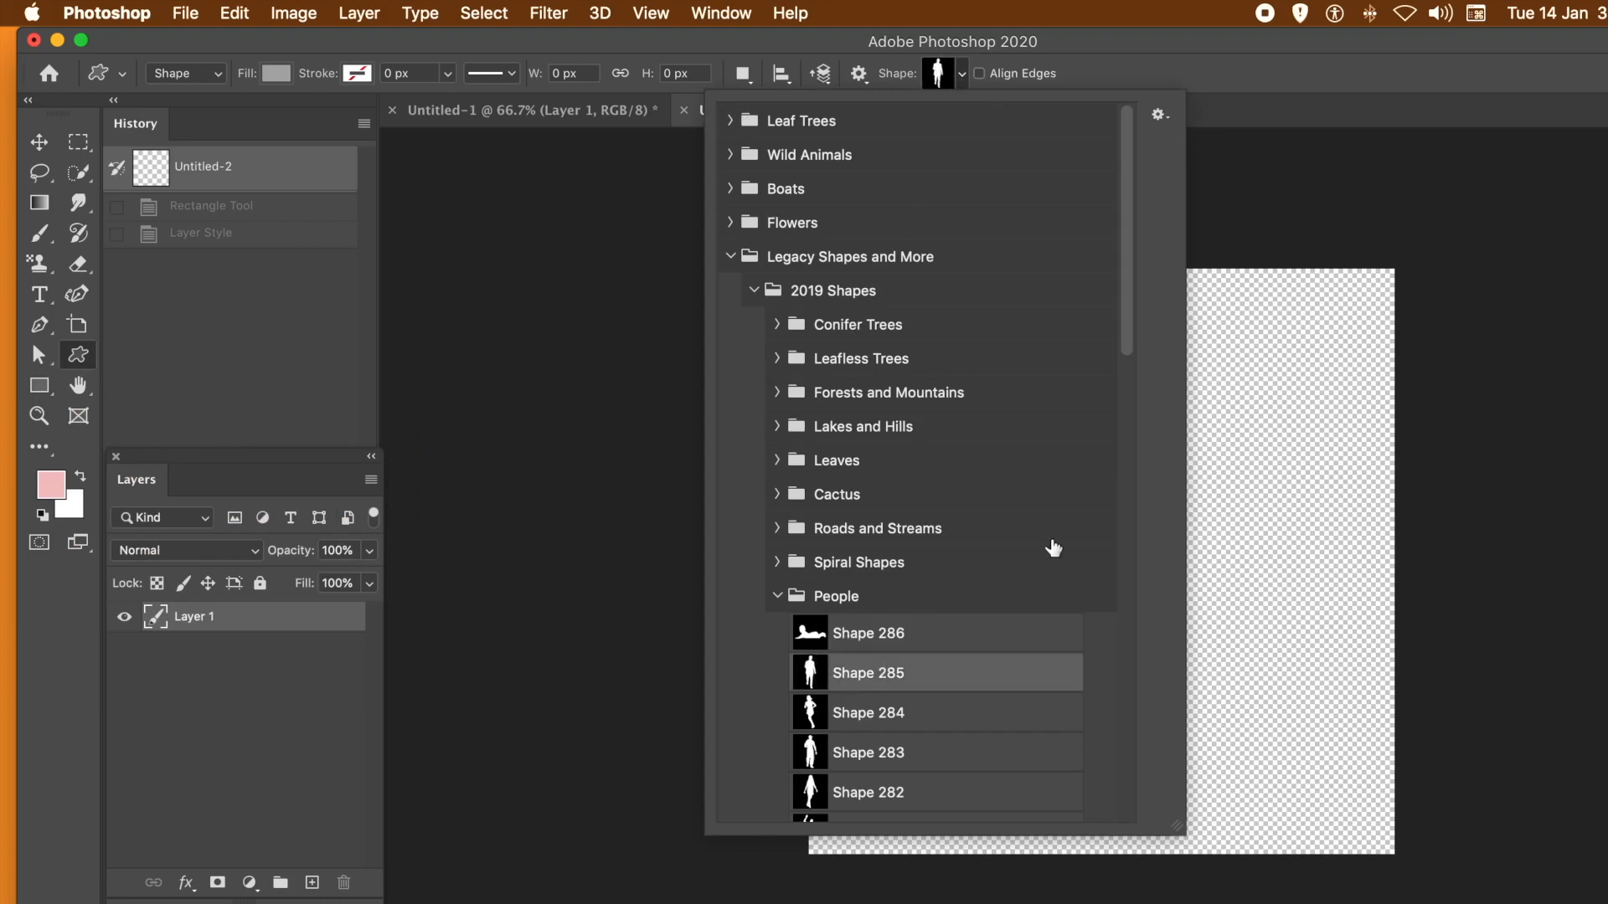
{"action": "left_click", "coordinate": [1285, 72]}
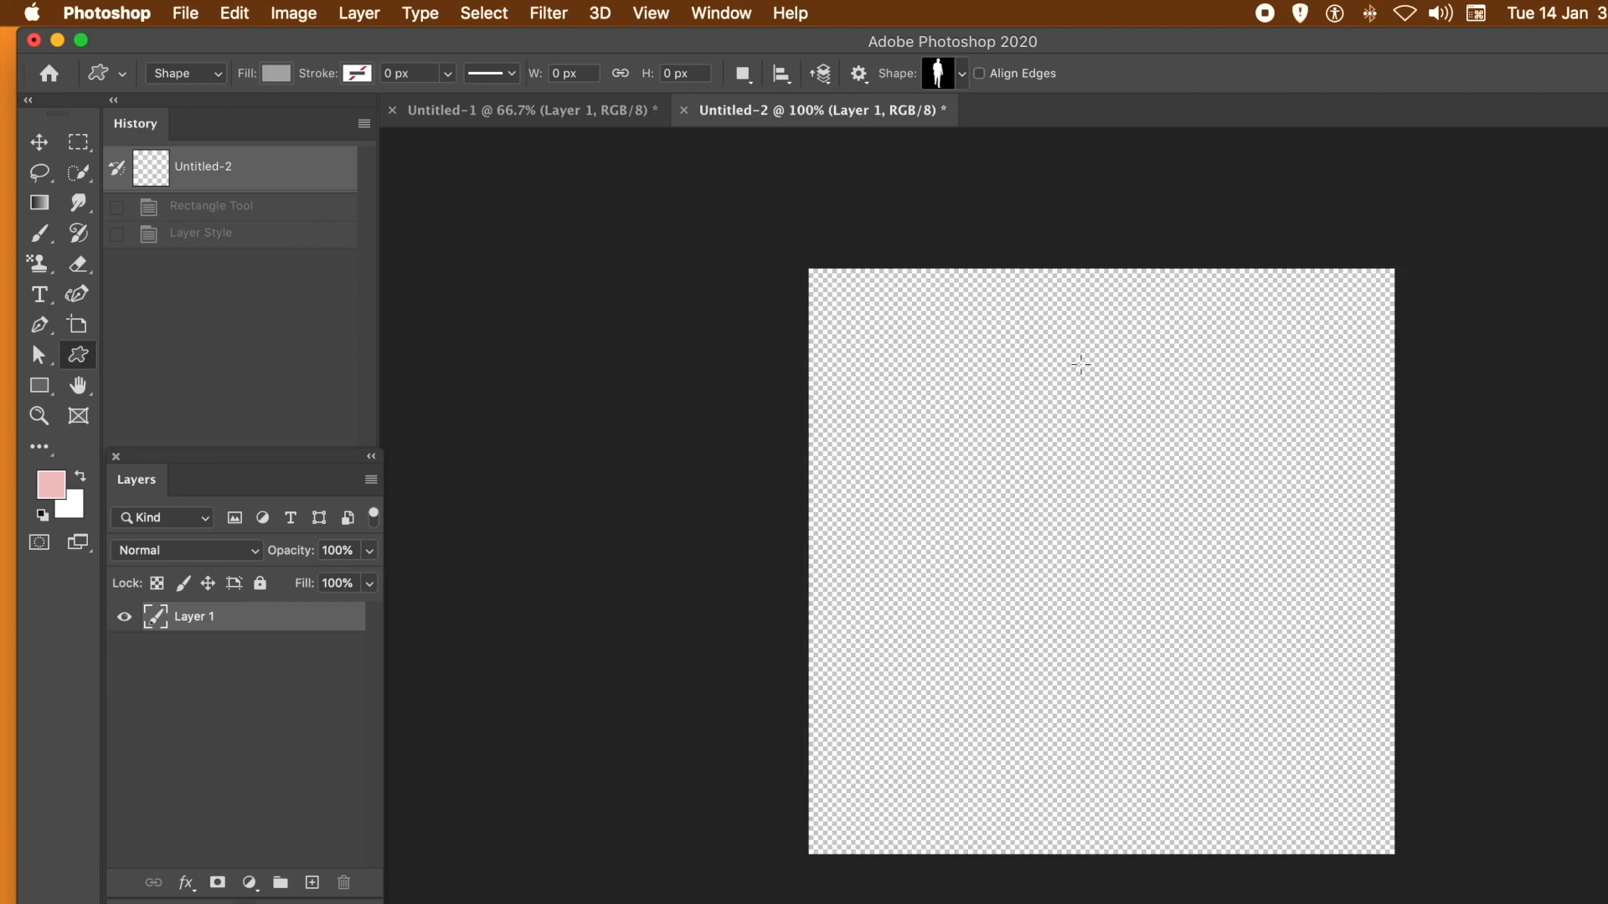
{"action": "left_click_drag", "start_coordinate": [1037, 323], "coordinate": [1094, 520]}
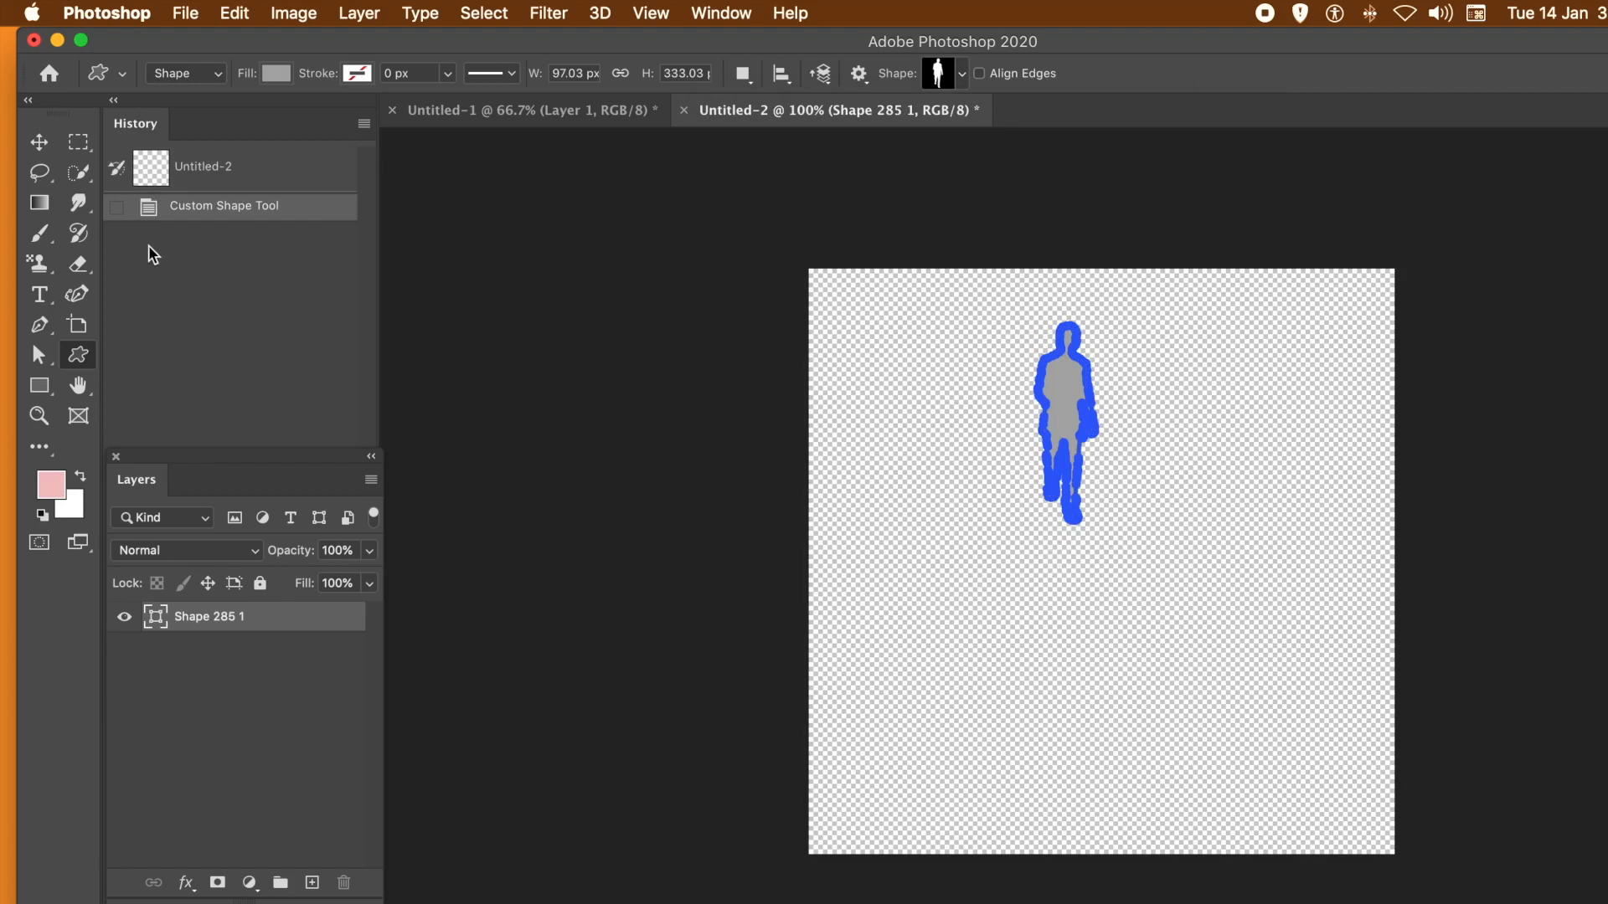
- Duplicate the silhouette directly below the original and convert both shape layers into one smart object
{"action": "left_click", "coordinate": [39, 141]}
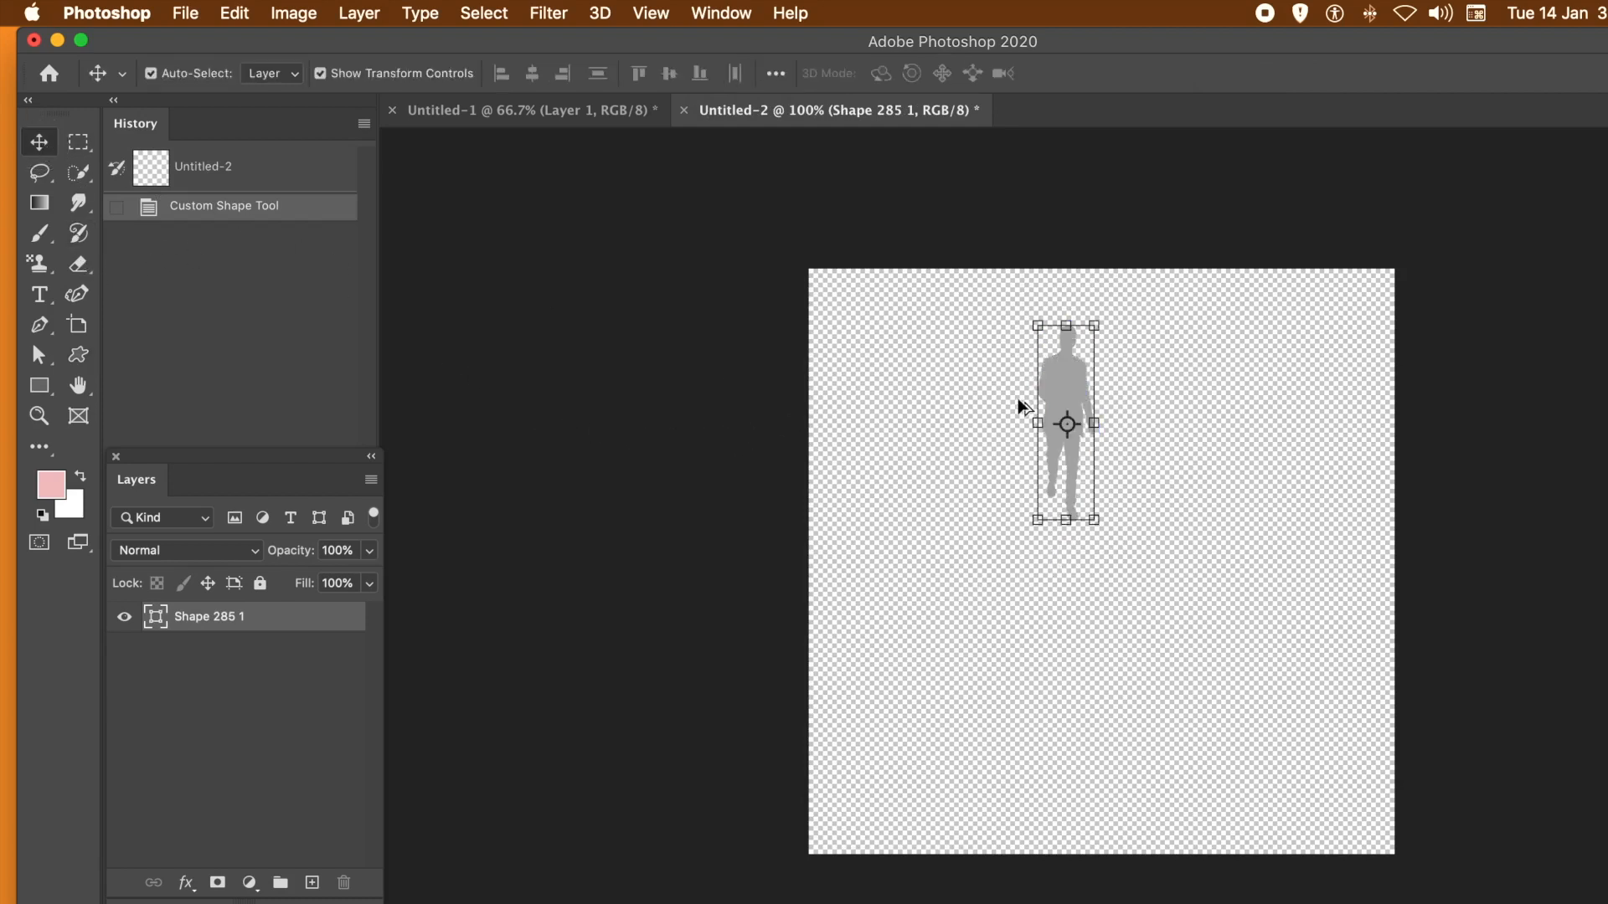
{"action": "left_click_drag", "start_coordinate": [1059, 382], "coordinate": [1063, 604]}
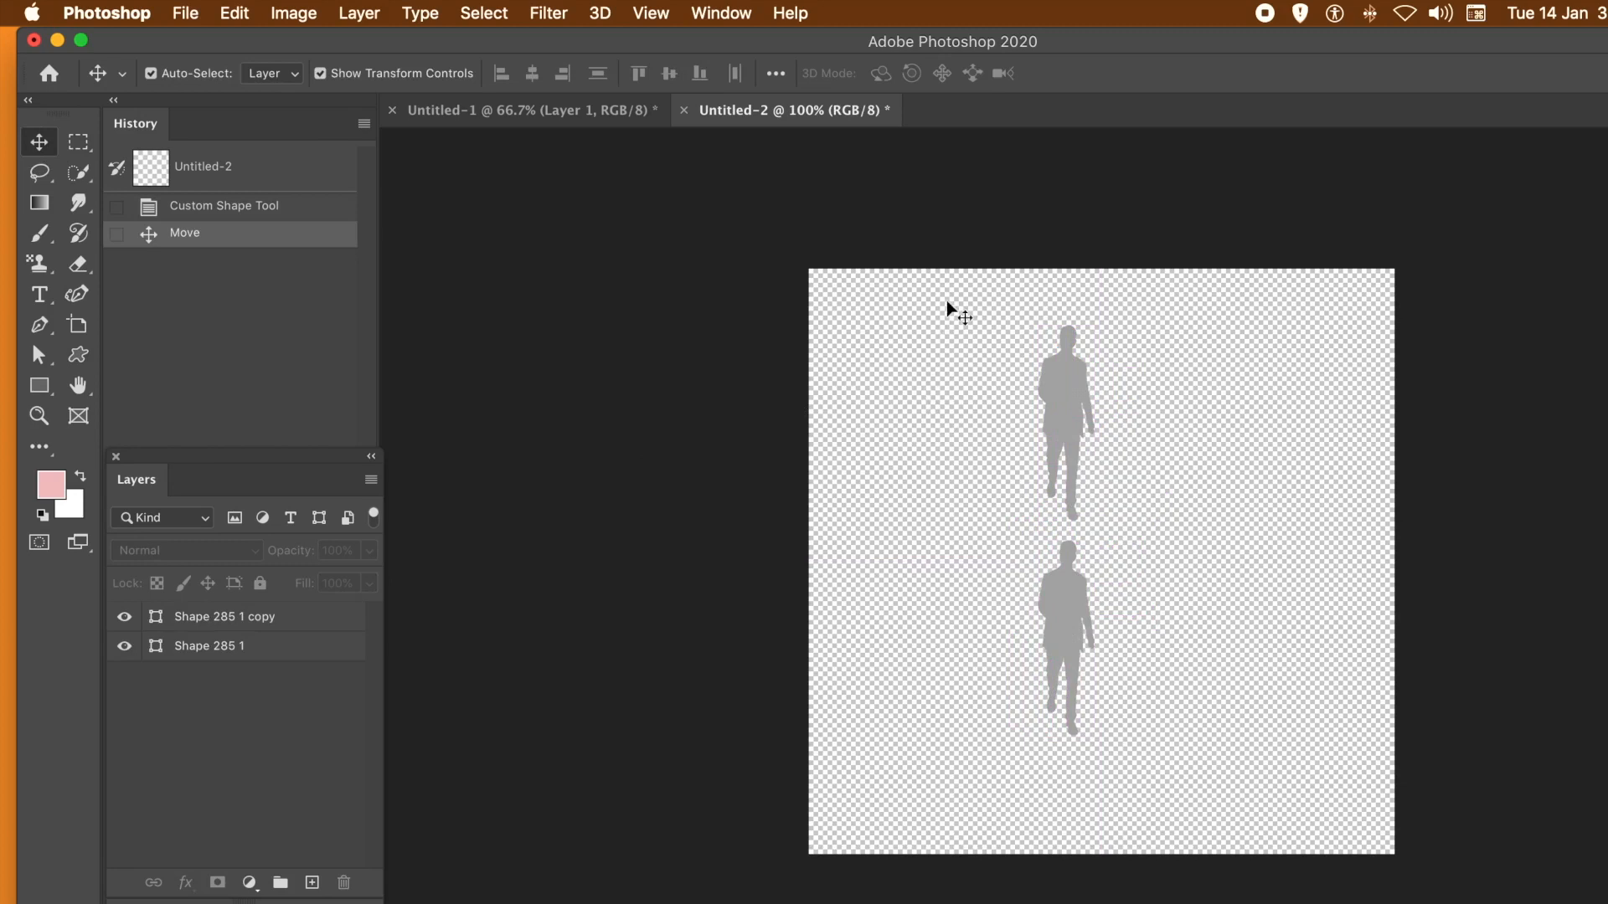
{"action": "left_click_drag", "start_coordinate": [952, 278], "coordinate": [1156, 751]}
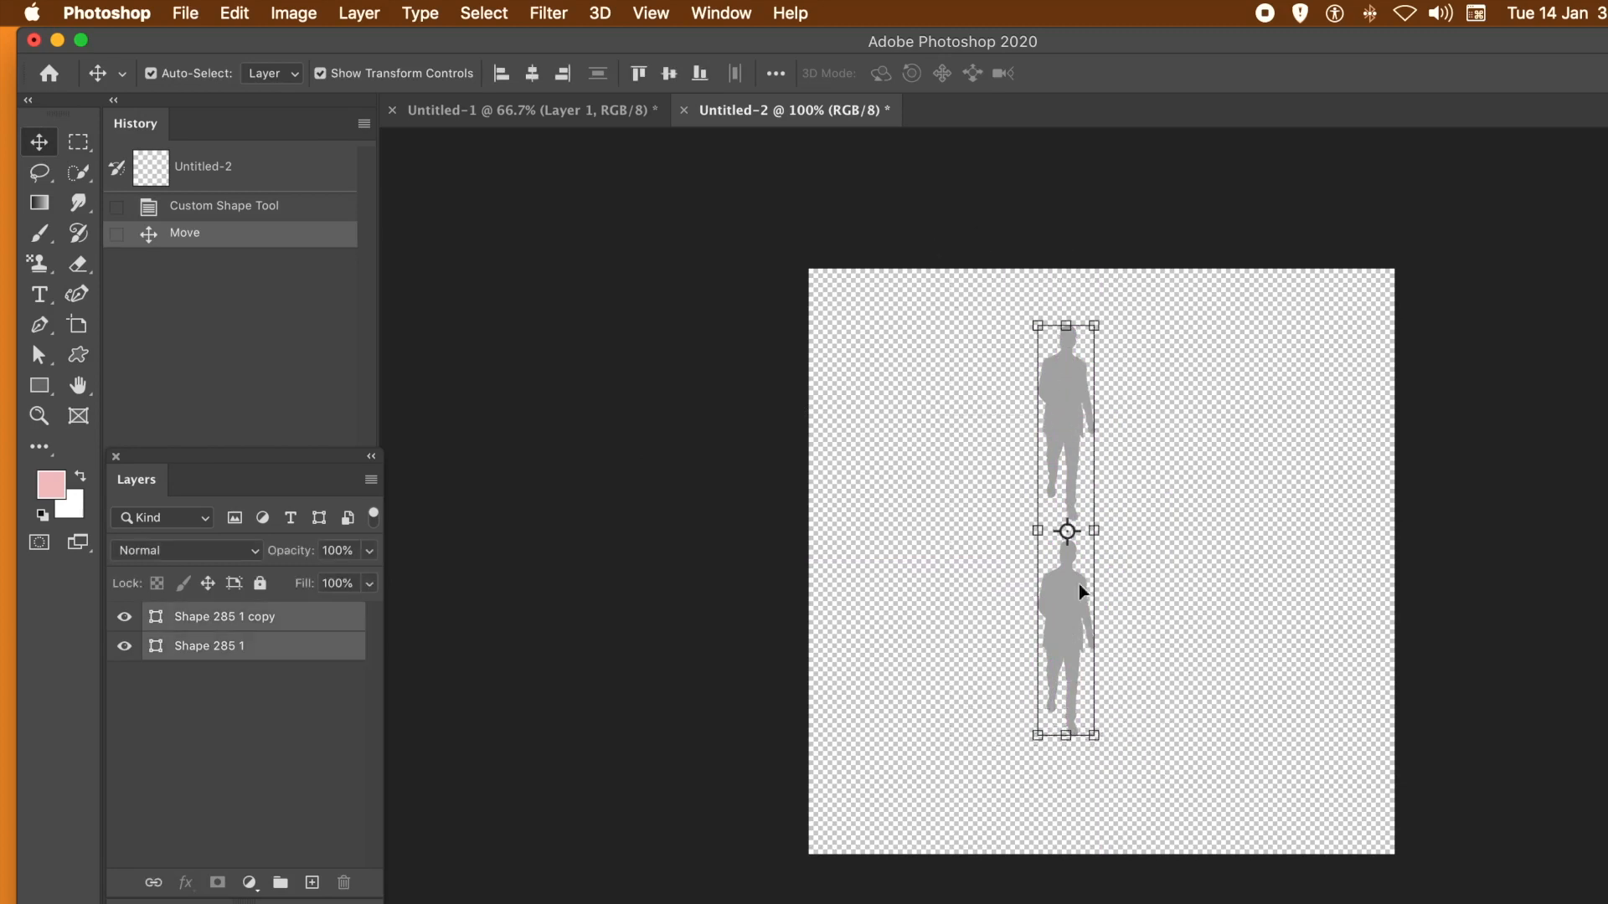
{"action": "left_click", "coordinate": [369, 15]}
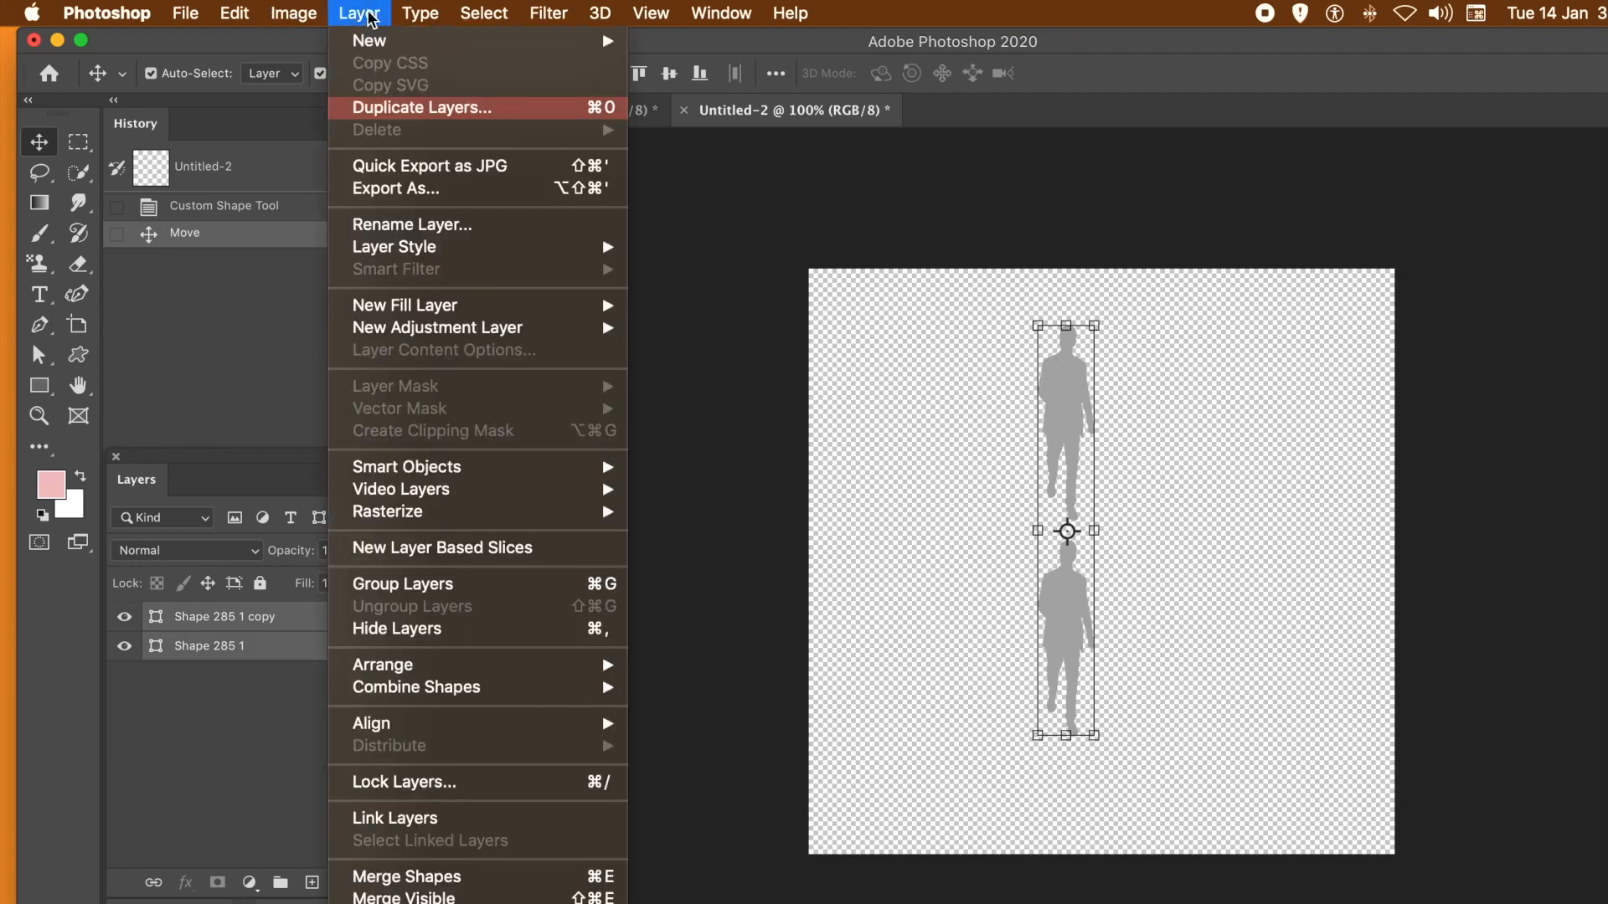
{"action": "mouse_move", "coordinate": [456, 471]}
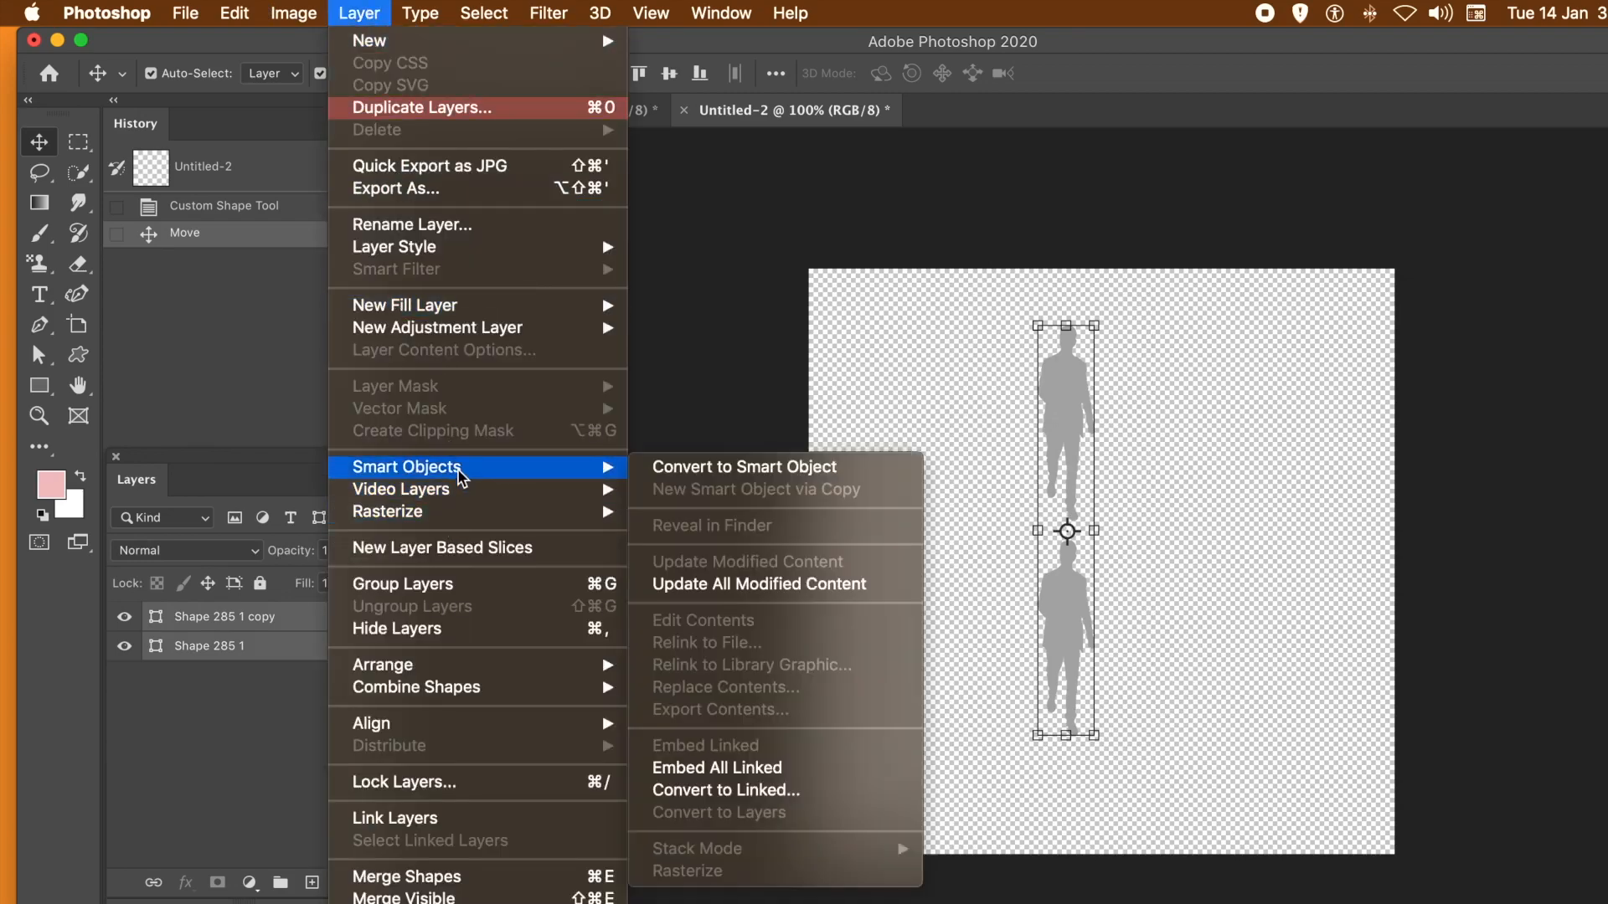
{"action": "left_click", "coordinate": [710, 469]}
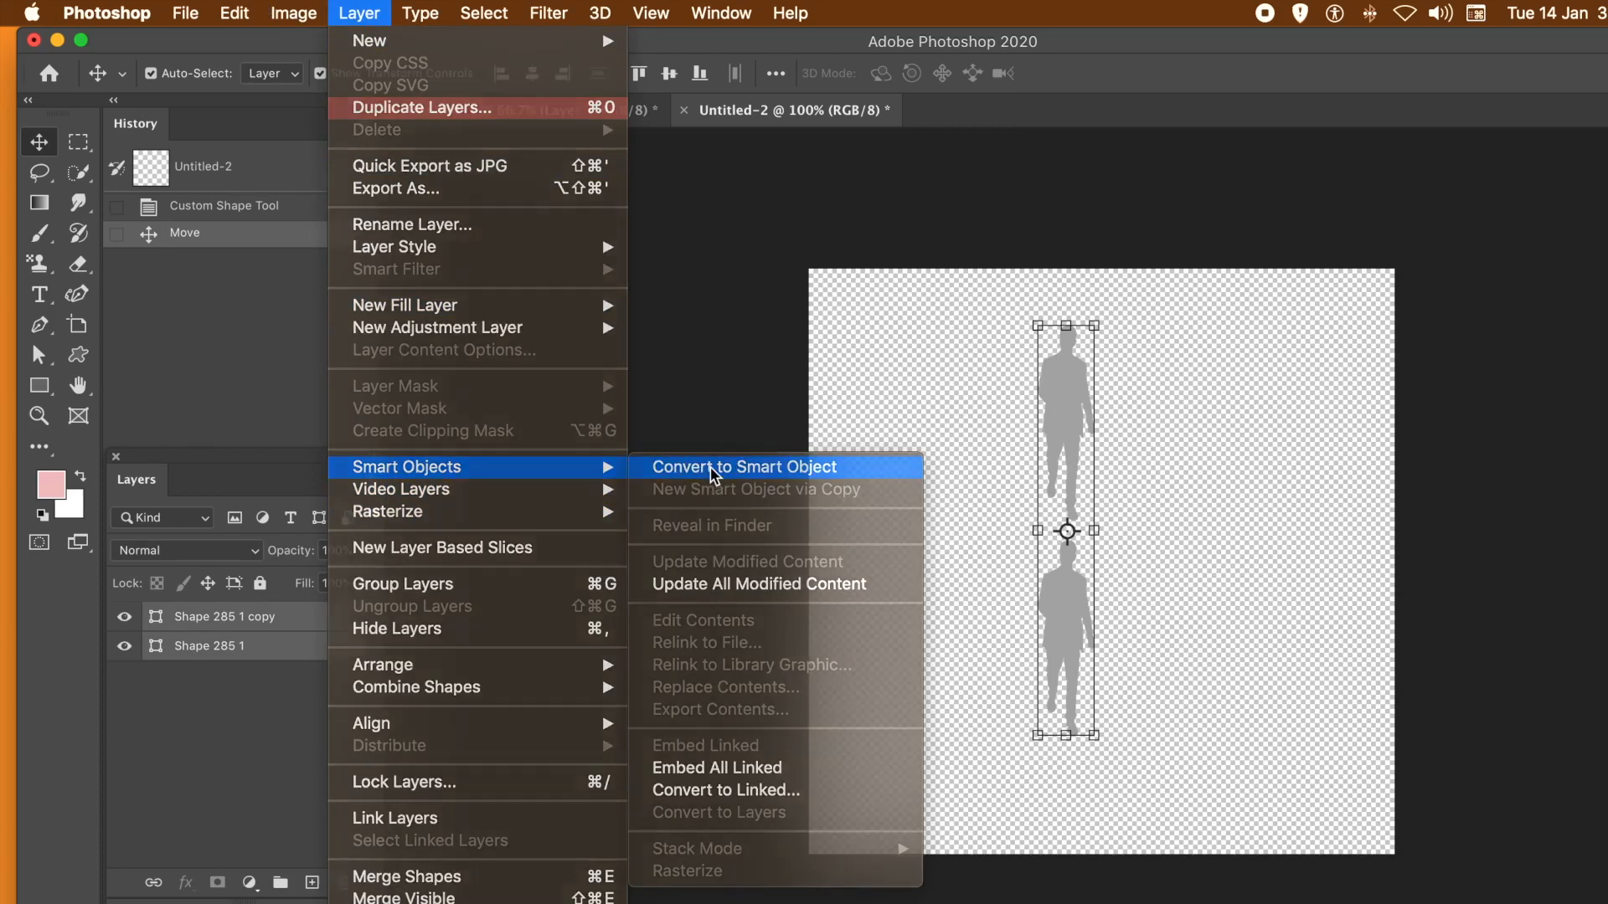
- Give the silhouettes' smart object a black 5 px outside stroke and a drop shadow
{"action": "left_click", "coordinate": [359, 14]}
{"action": "mouse_move", "coordinate": [406, 251]}
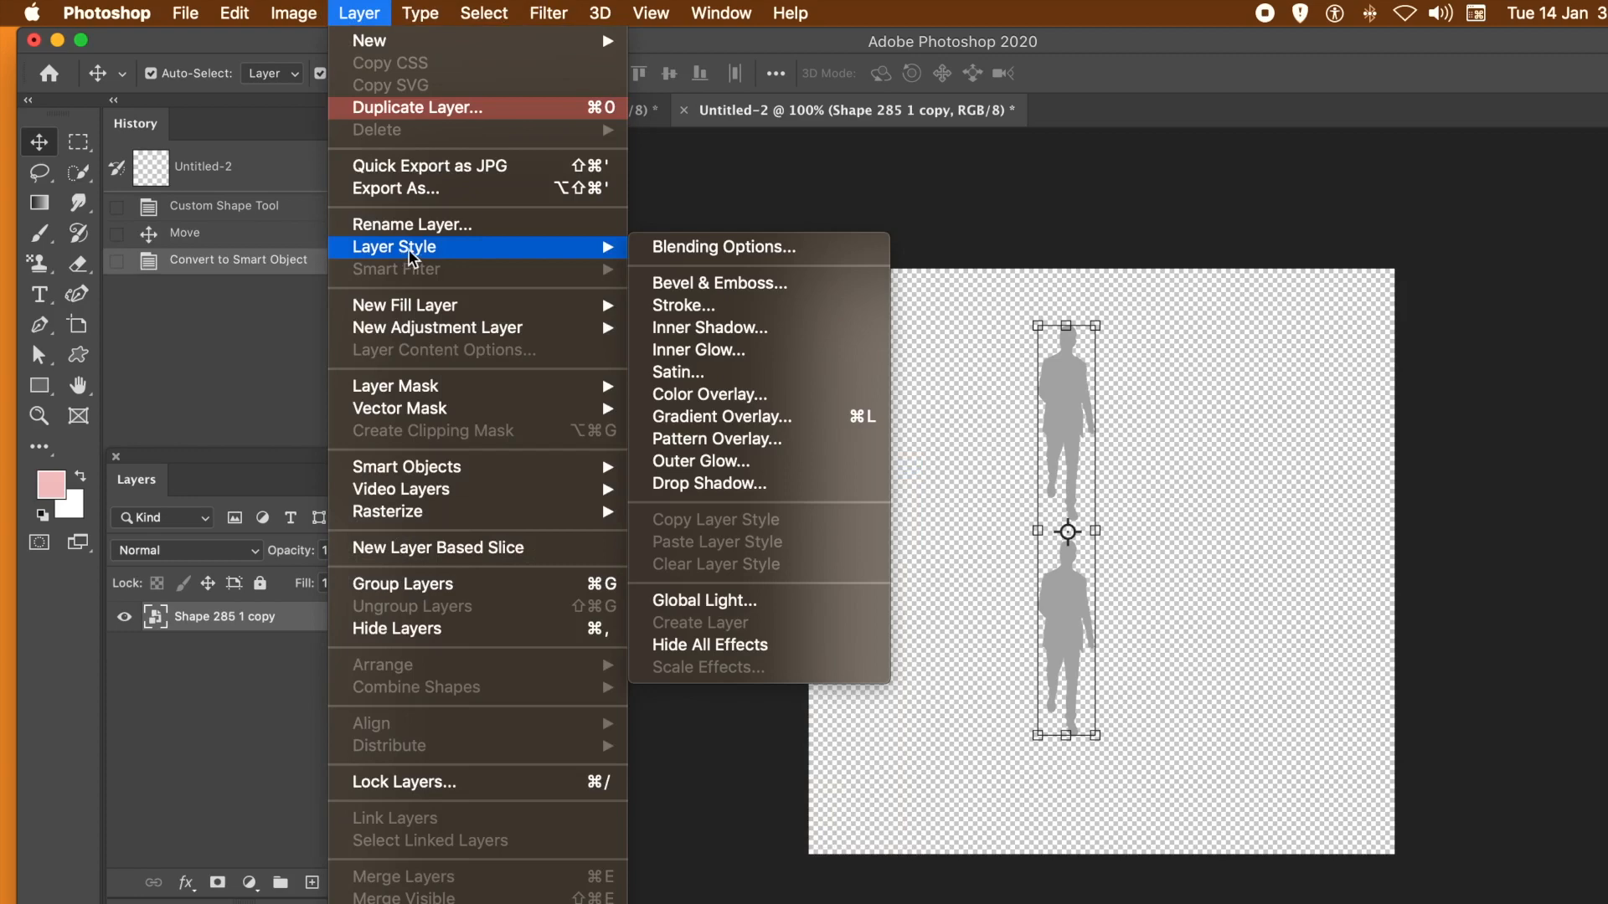
{"action": "left_click", "coordinate": [663, 309]}
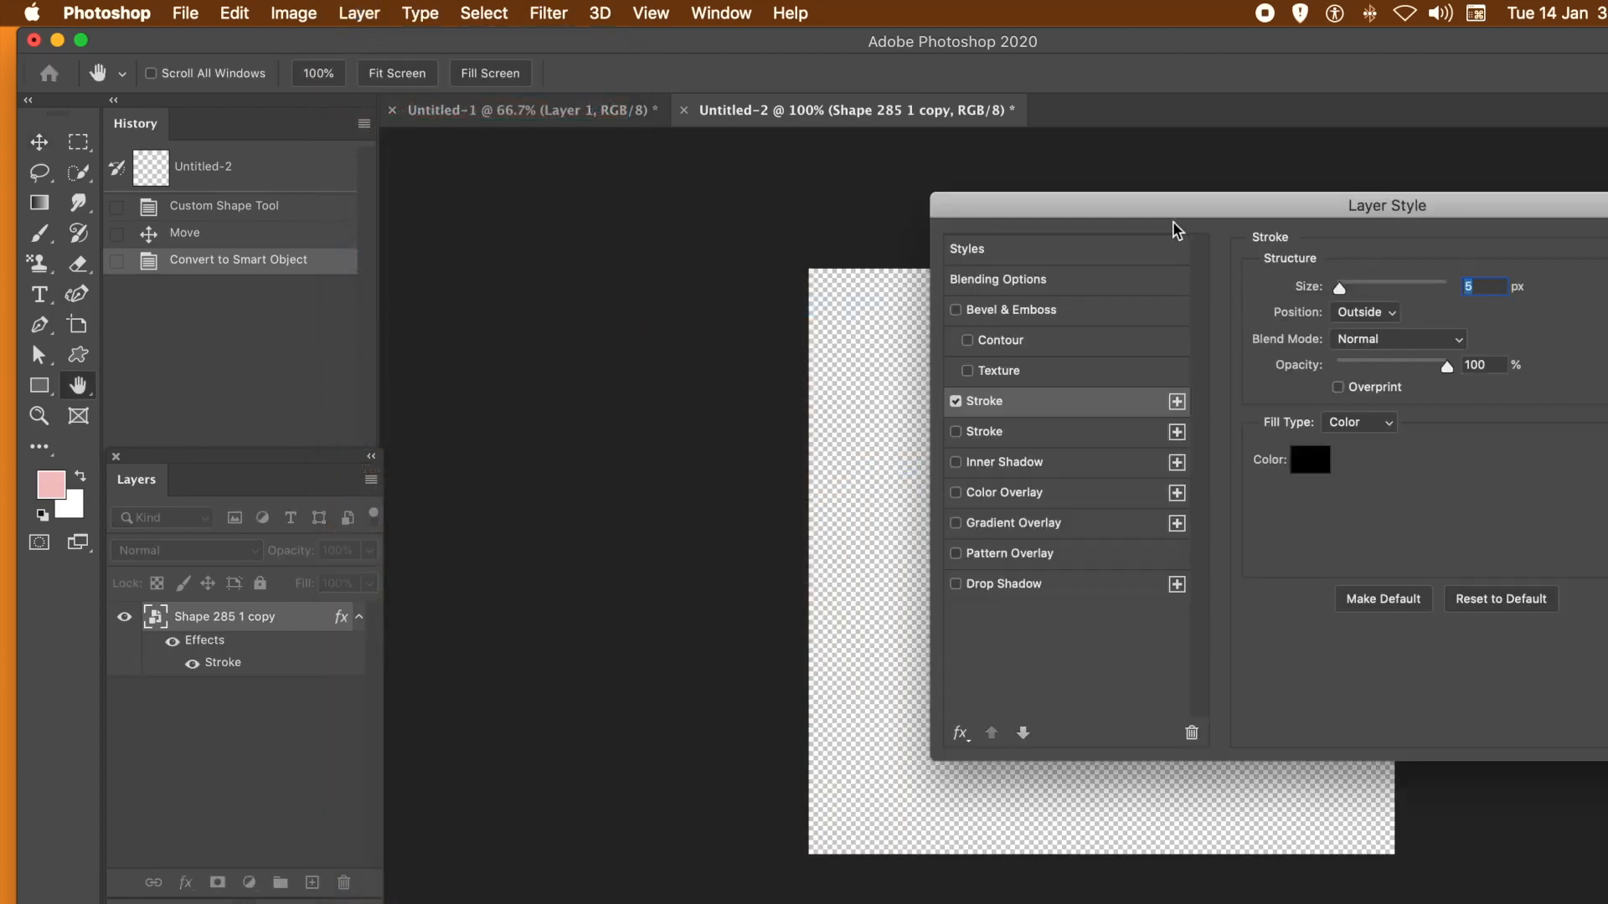
{"action": "left_click_drag", "start_coordinate": [1068, 206], "coordinate": [1345, 215]}
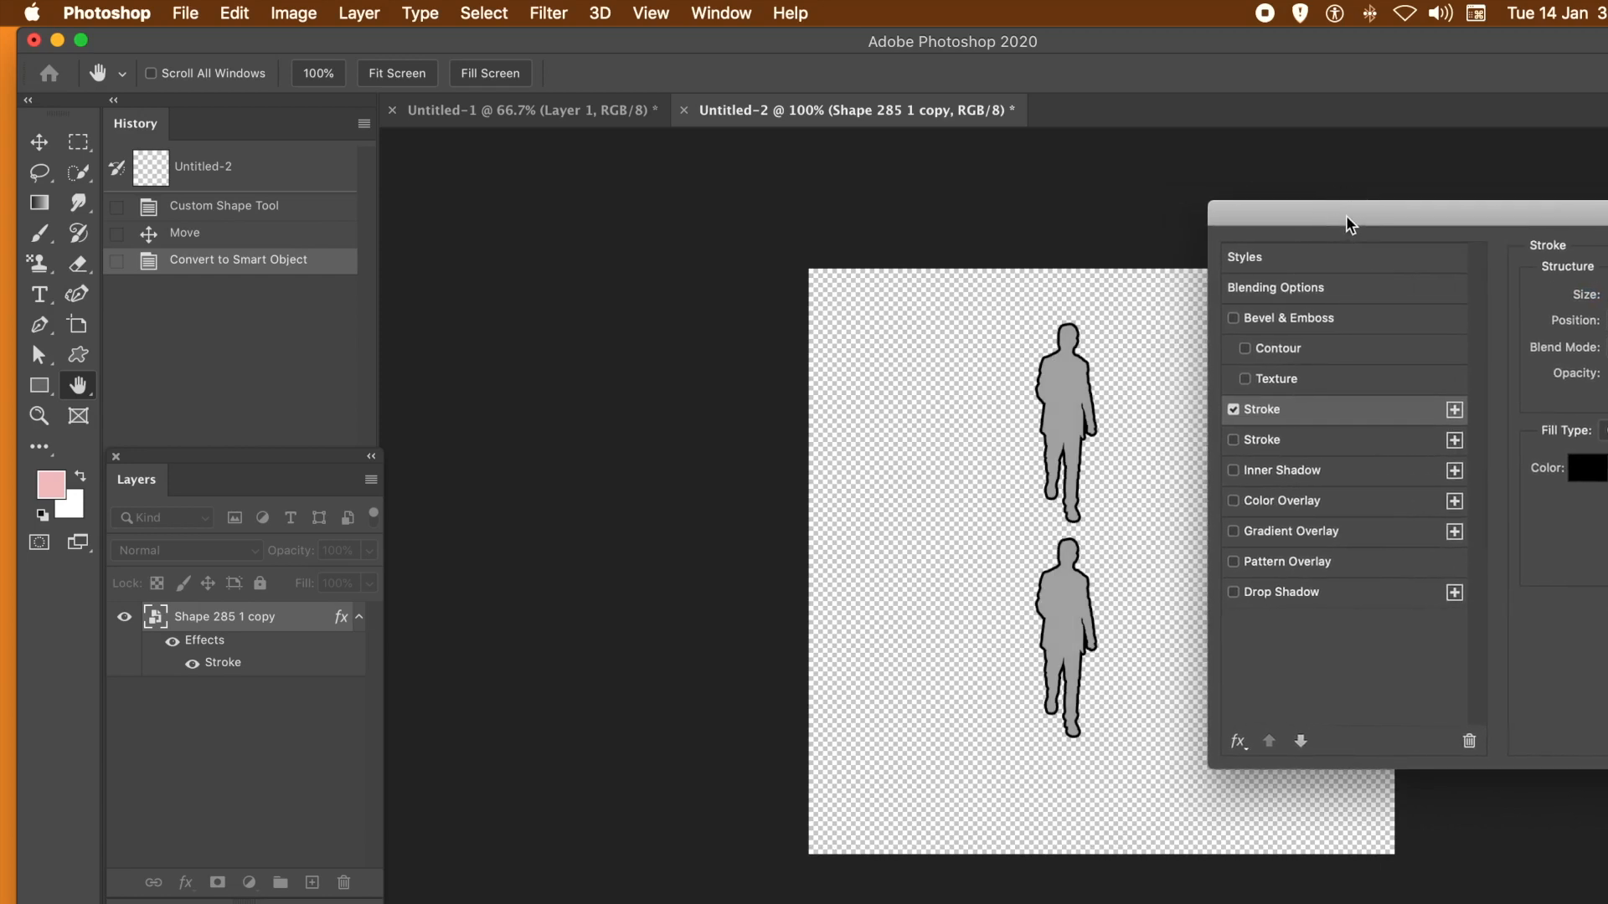
{"action": "left_click", "coordinate": [1233, 592]}
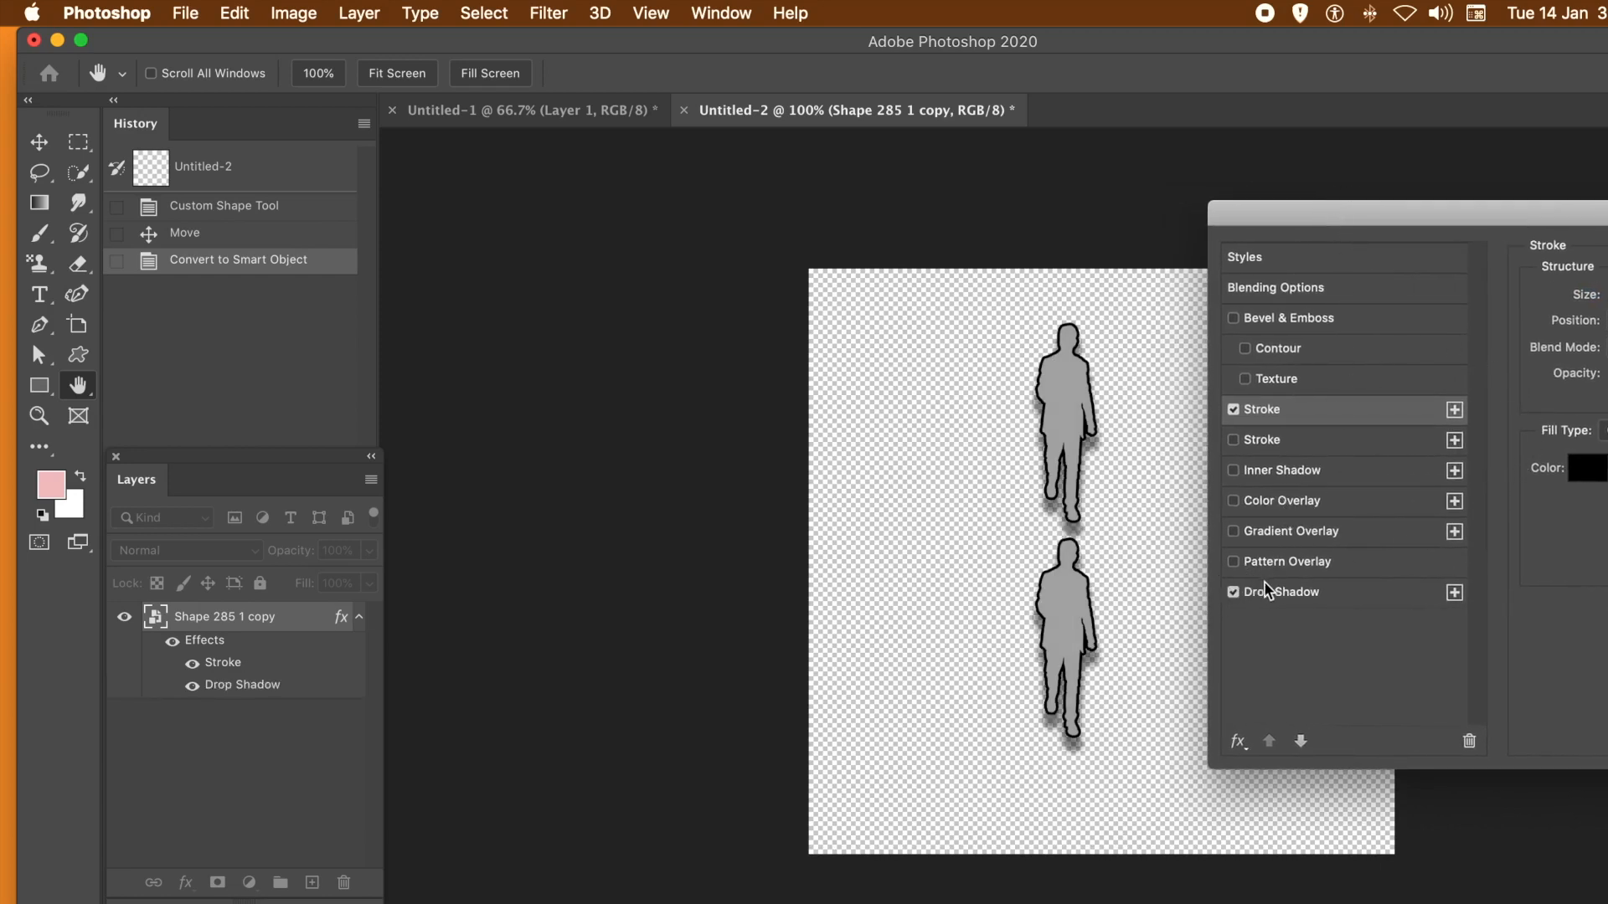
{"action": "left_click_drag", "start_coordinate": [1599, 212], "coordinate": [1277, 225]}
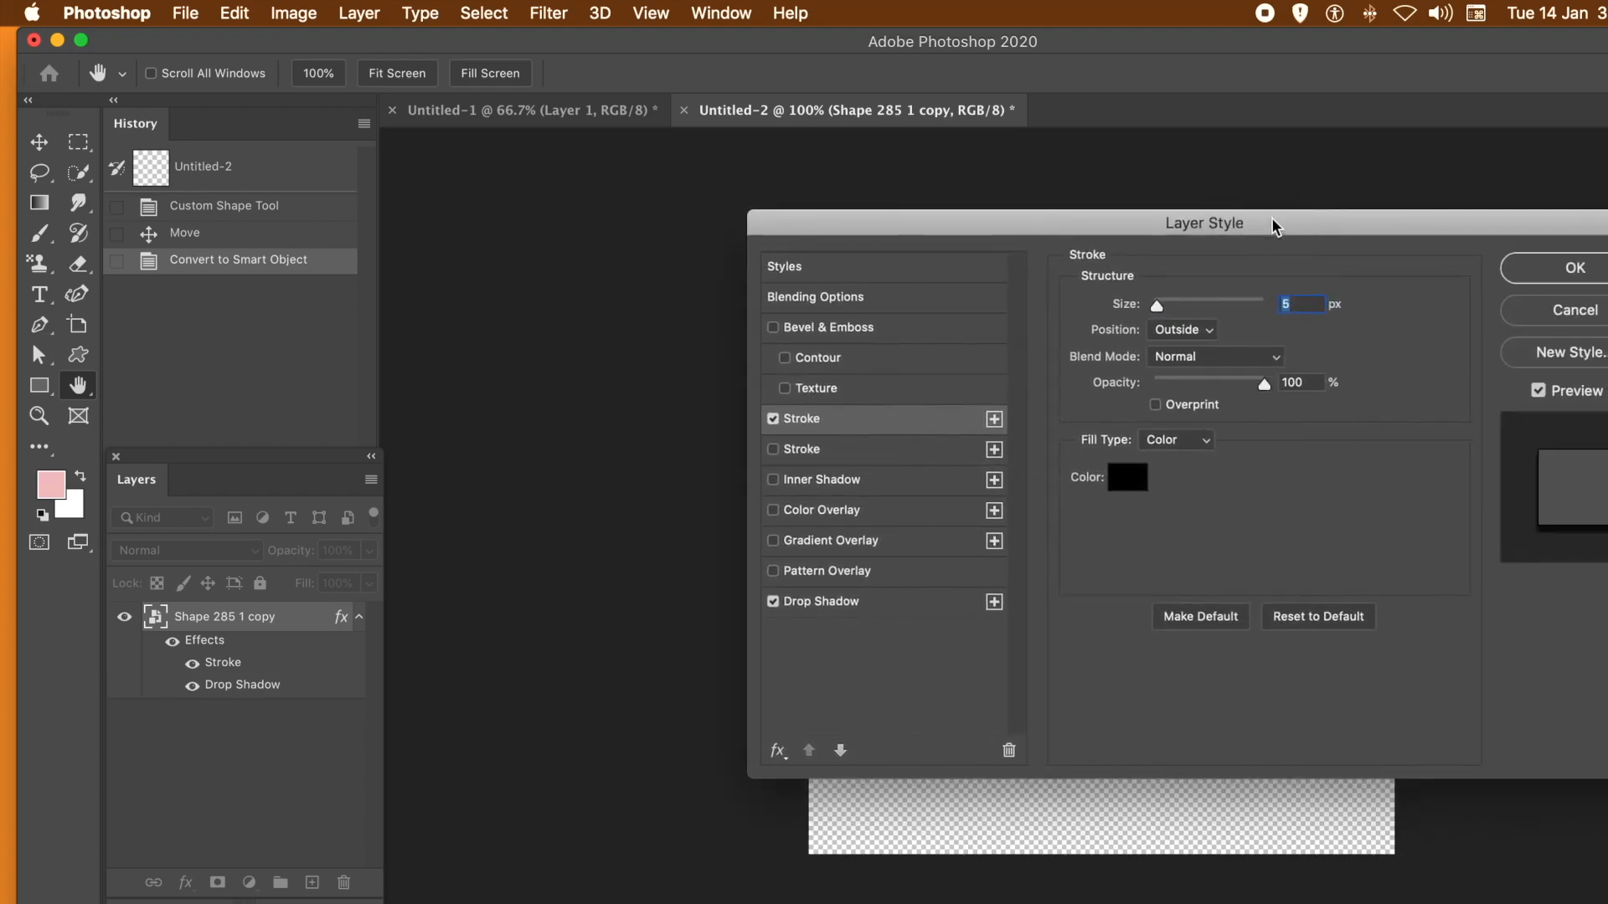
{"action": "left_click", "coordinate": [1579, 269]}
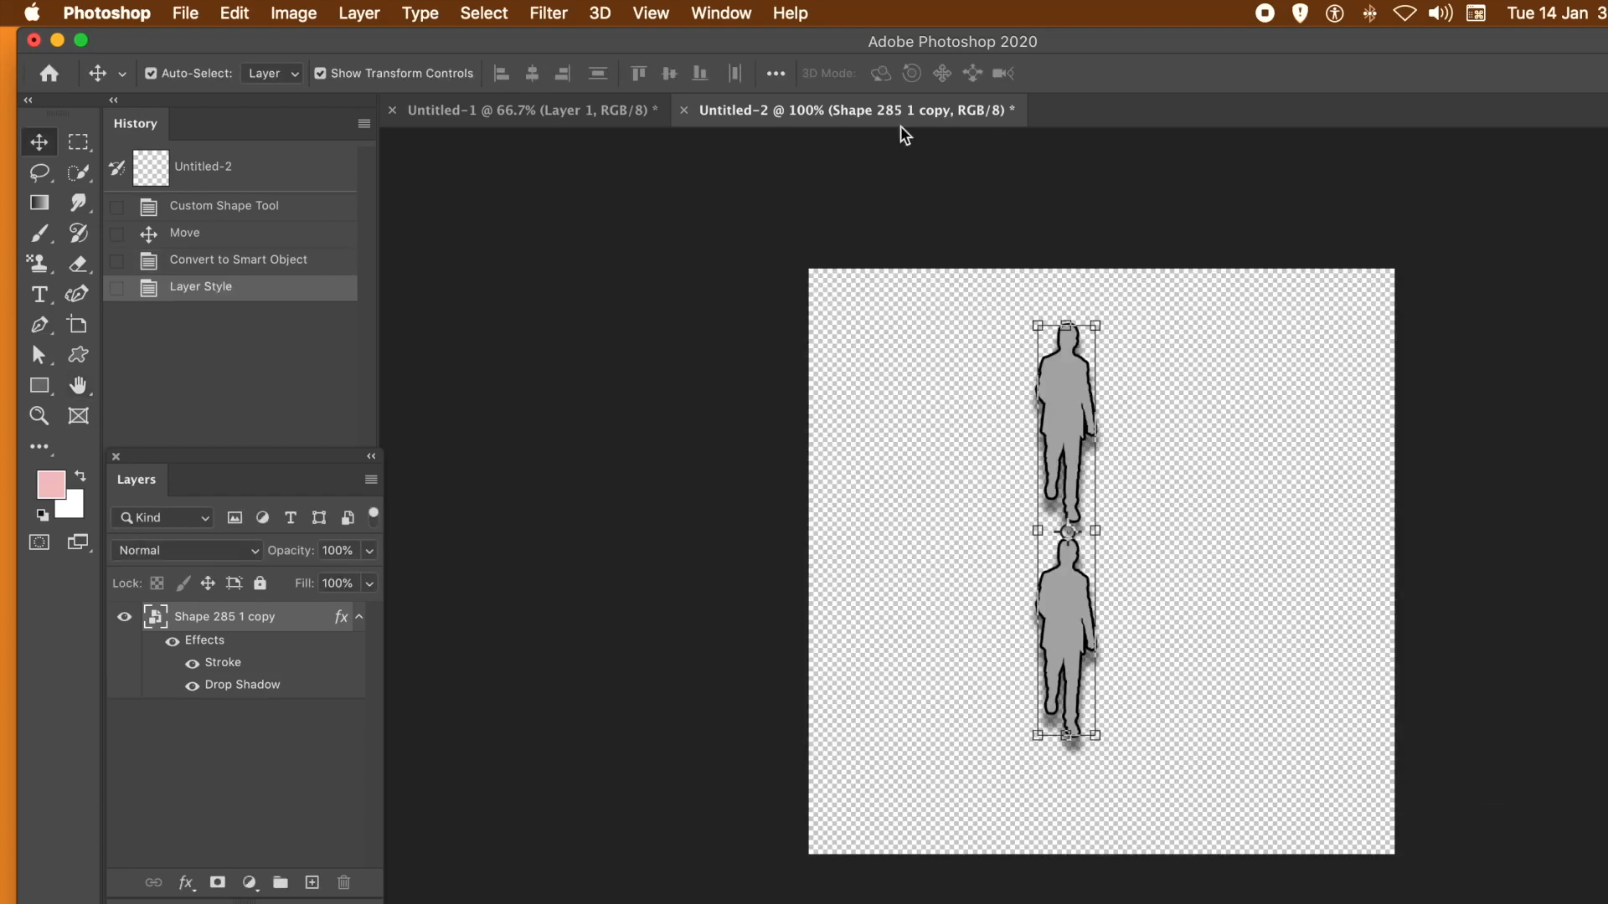
- Define the stroked and shadowed silhouettes in Untitled-2 as a new pattern, keeping the default name
{"action": "left_click", "coordinate": [236, 14]}
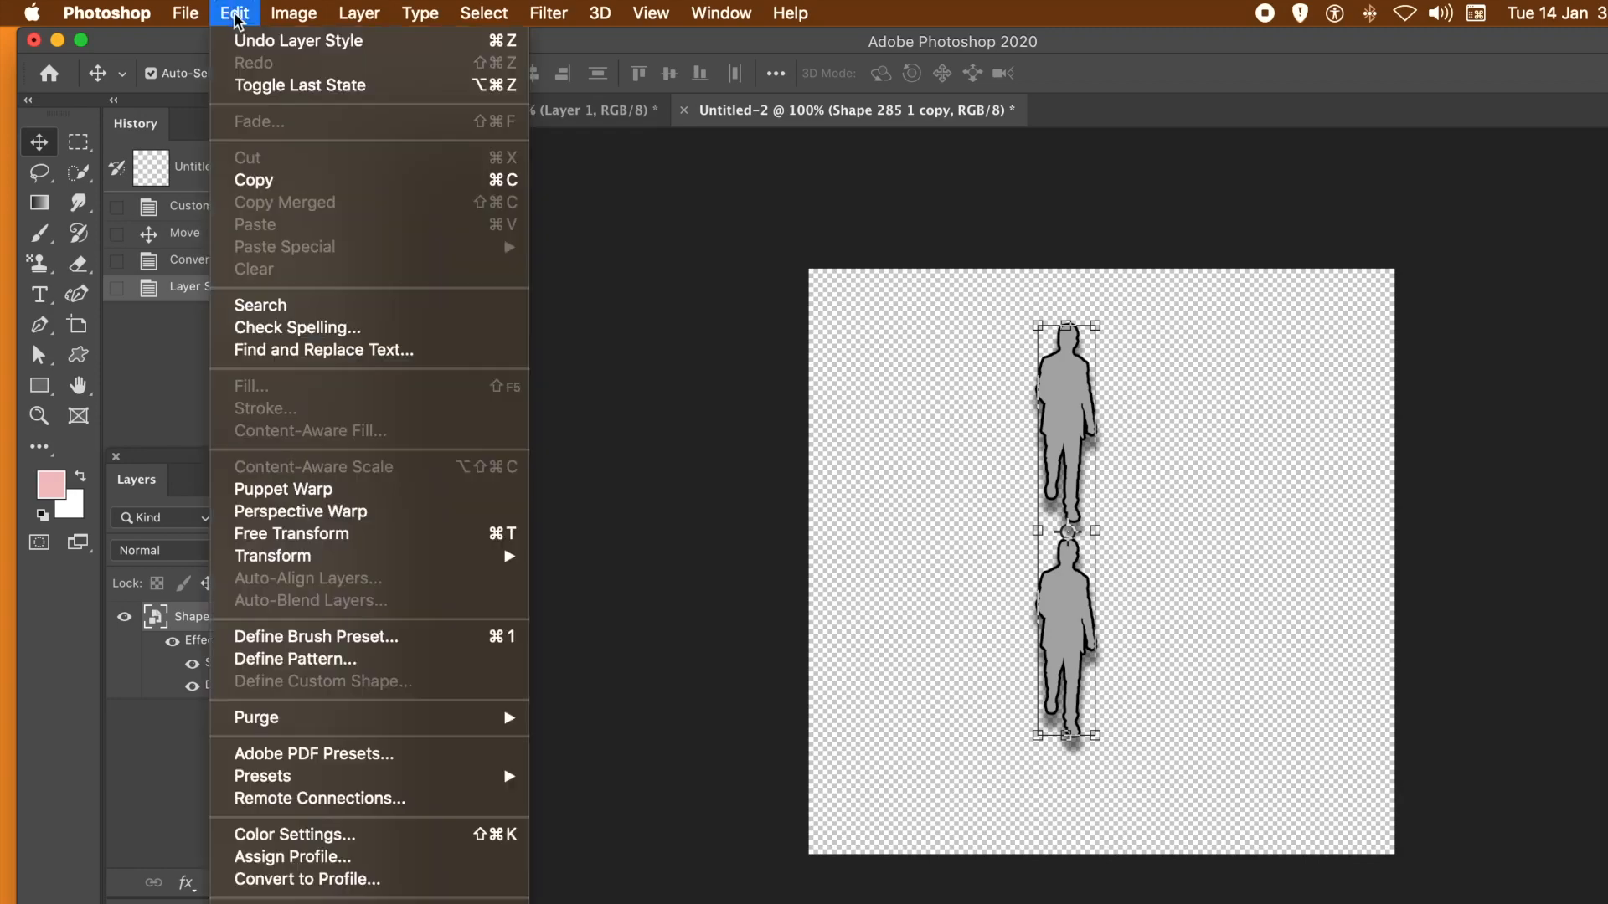
{"action": "left_click", "coordinate": [302, 659]}
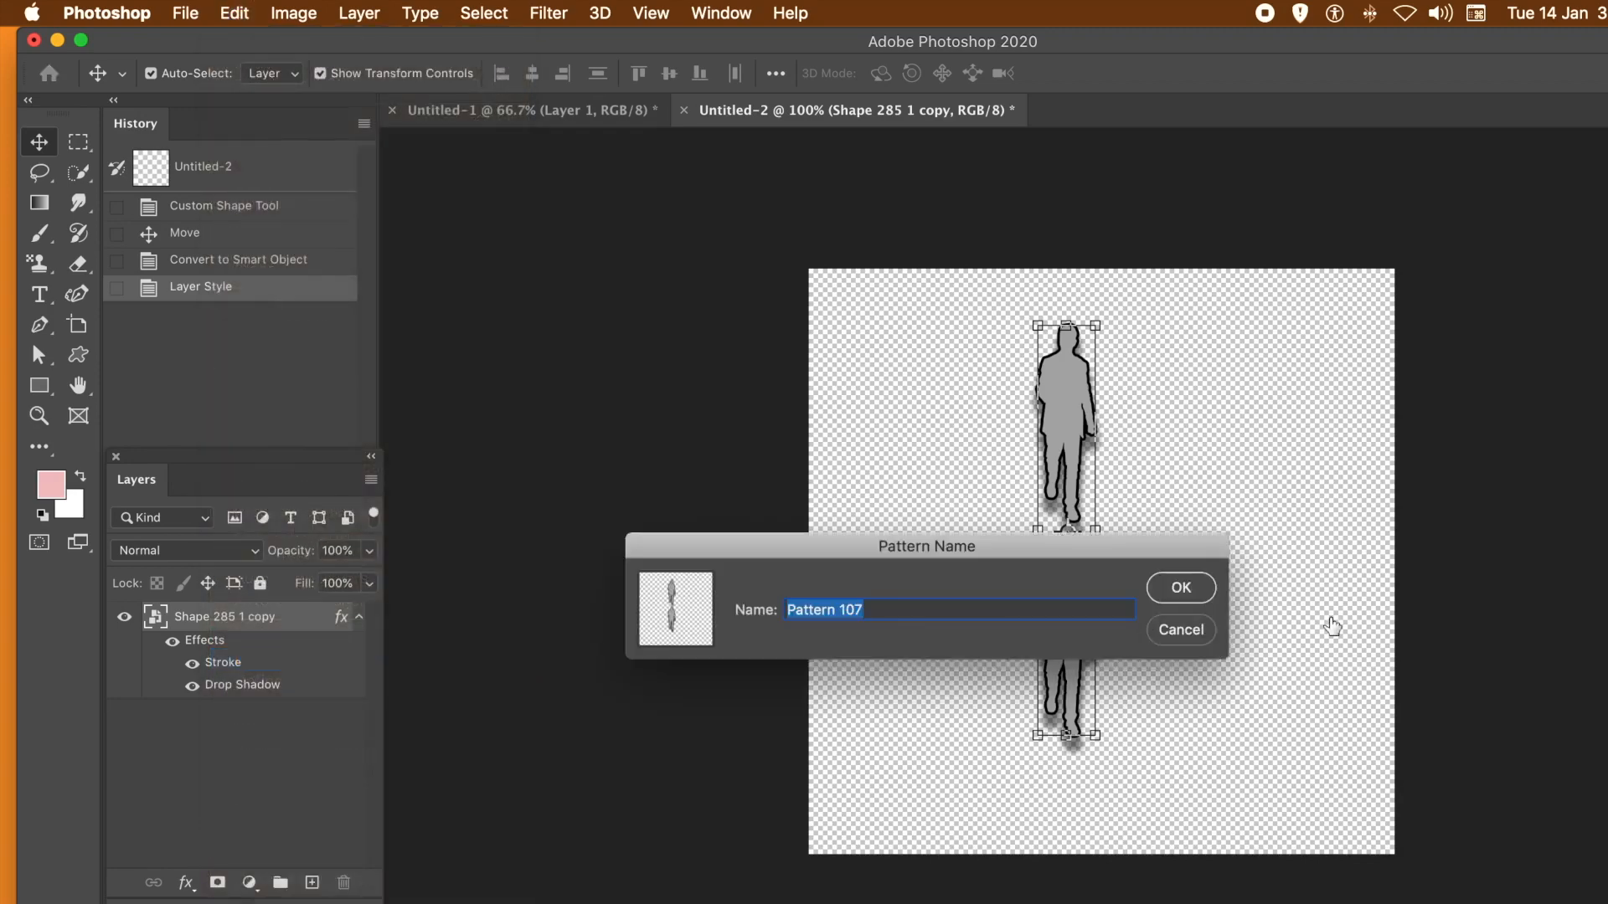
{"action": "left_click", "coordinate": [1181, 588]}
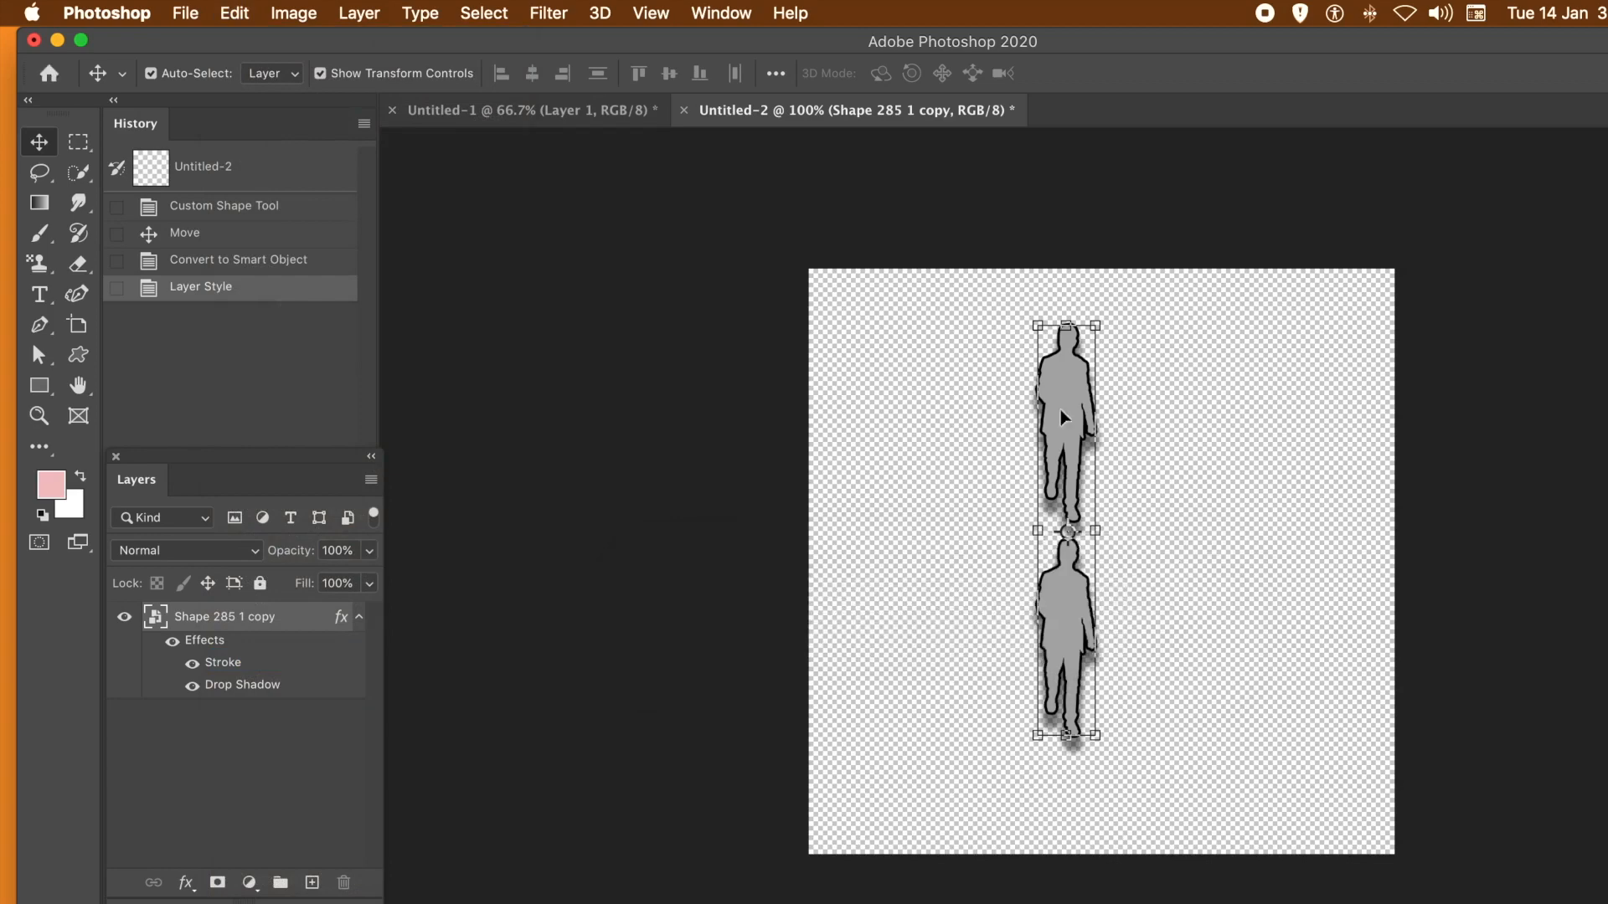
- Switch to Untitled-1 and start a scripted Symmetry Fill of Layer 1 with the newly defined silhouette pattern
{"action": "left_click", "coordinate": [510, 110]}
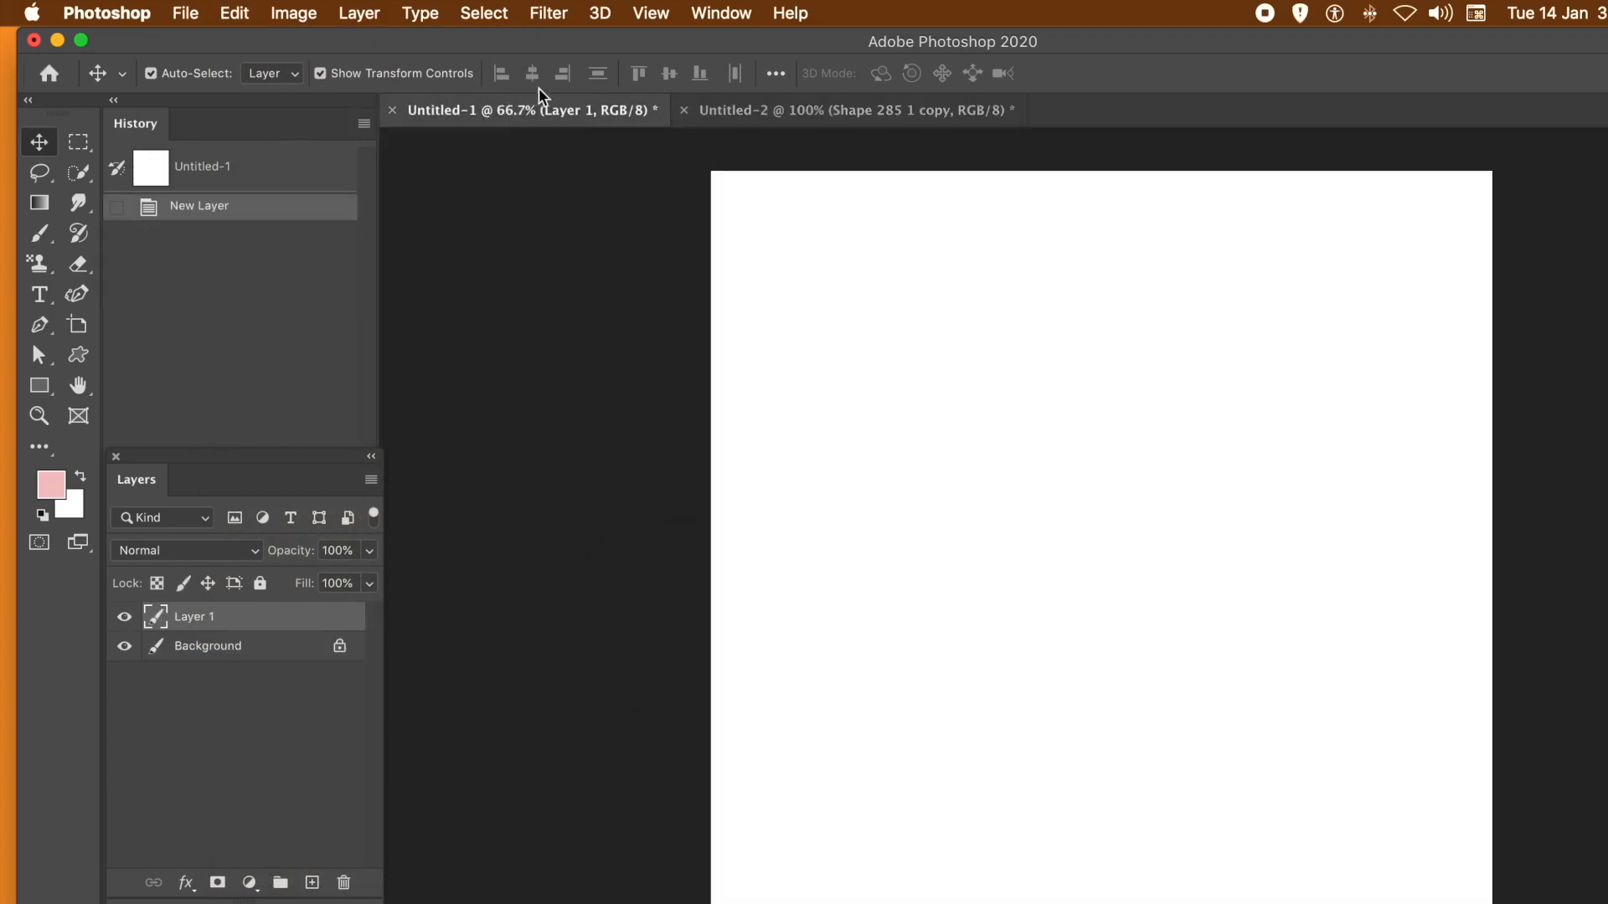
{"action": "left_click", "coordinate": [233, 13]}
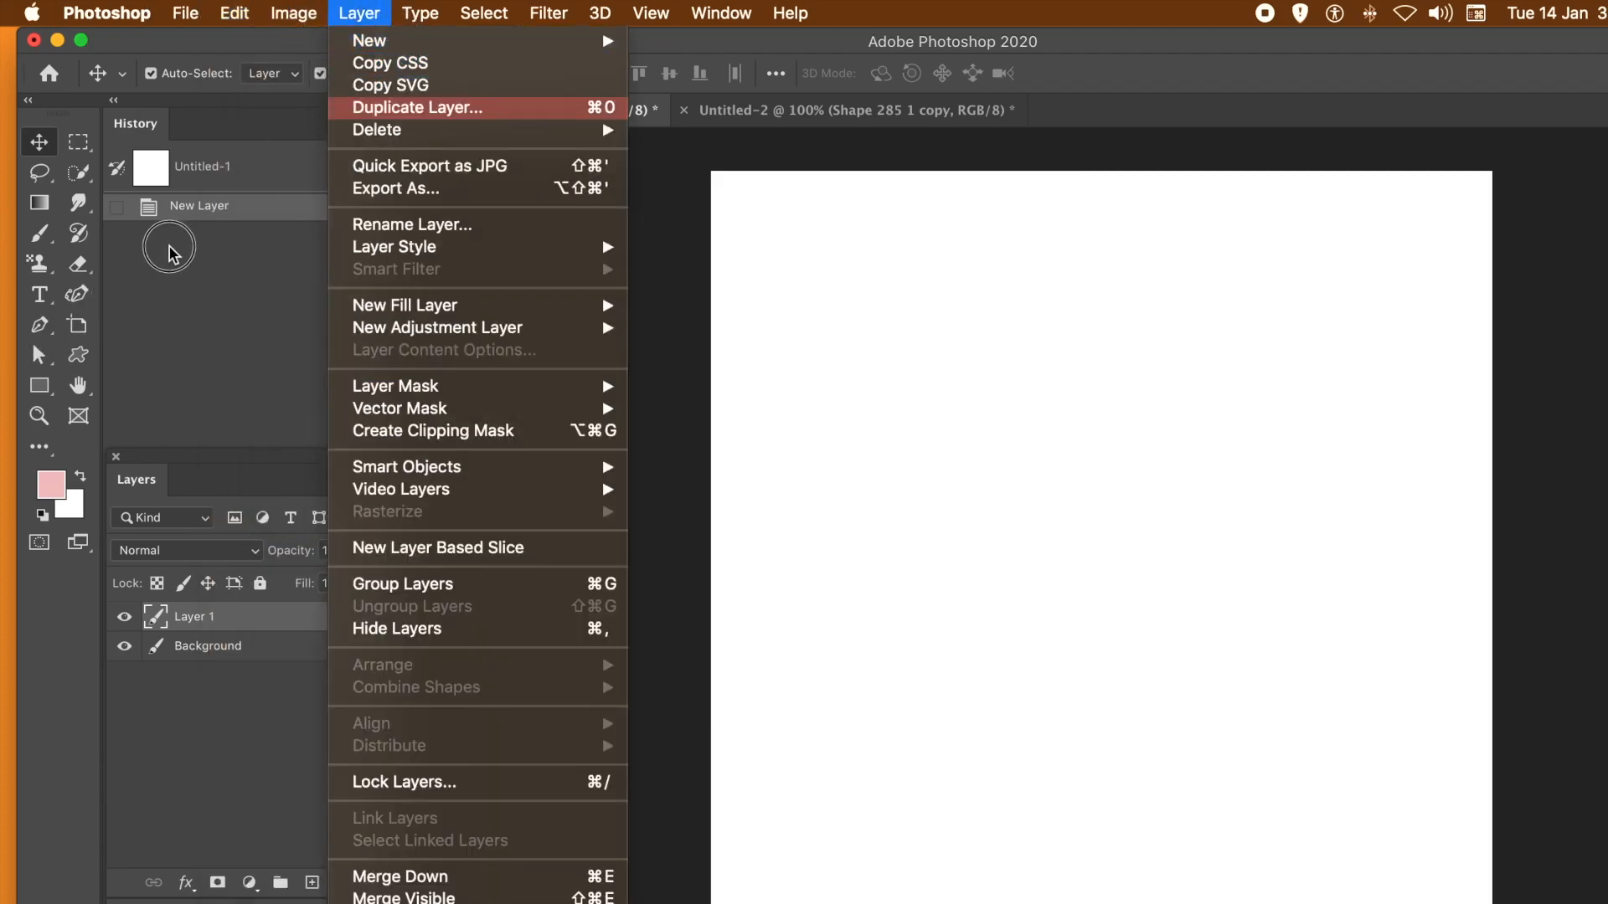
{"action": "left_click", "coordinate": [207, 209]}
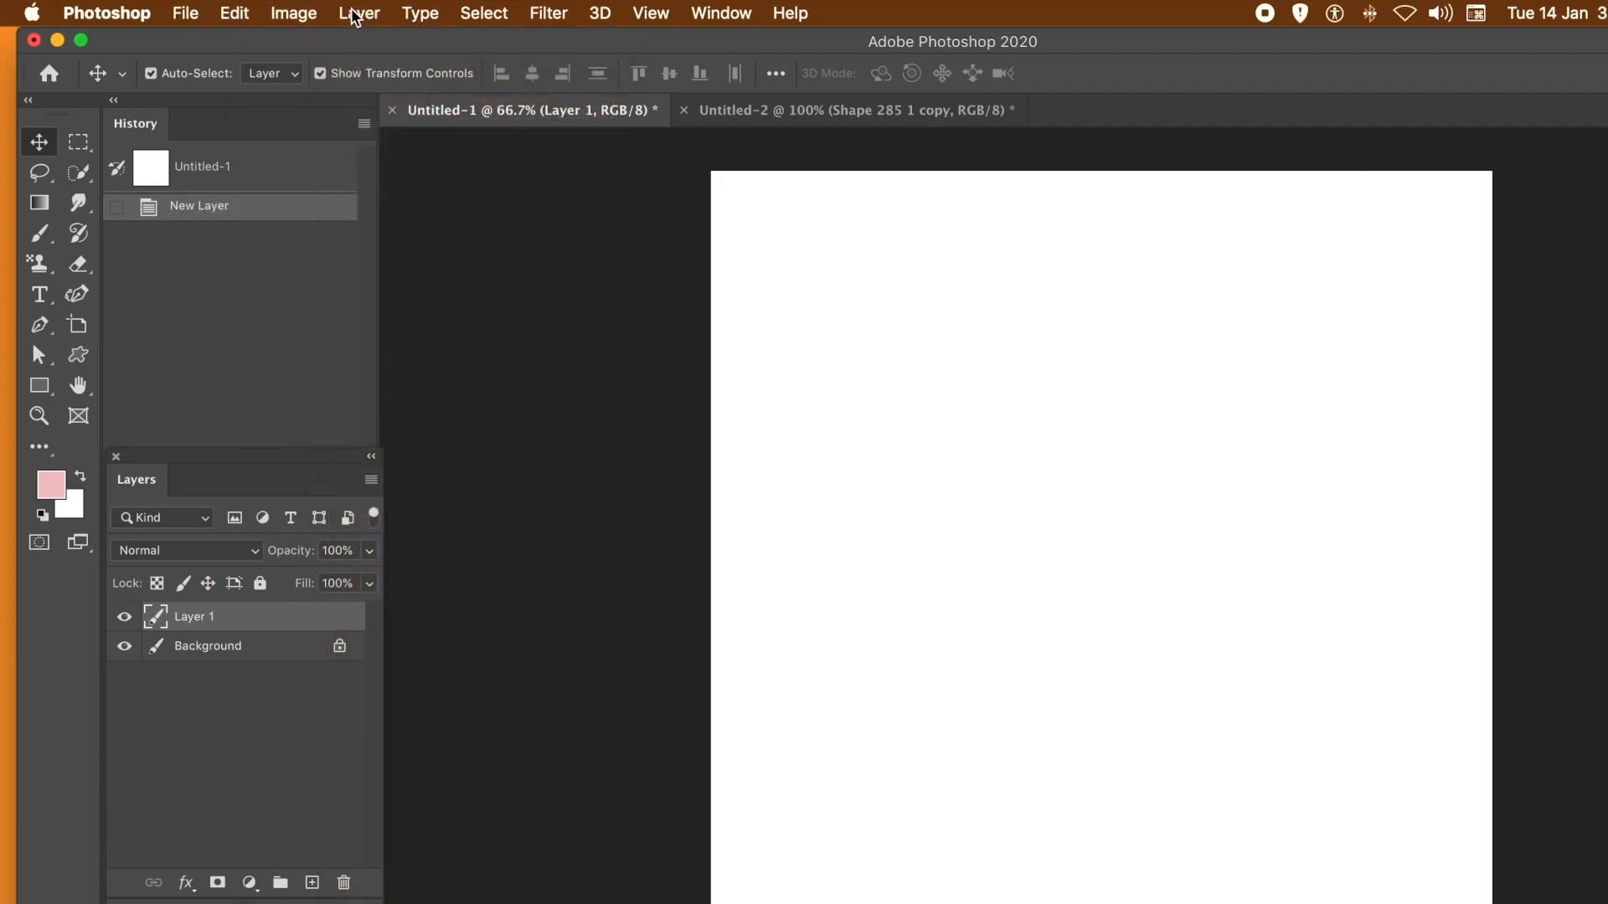
{"action": "left_click", "coordinate": [234, 12]}
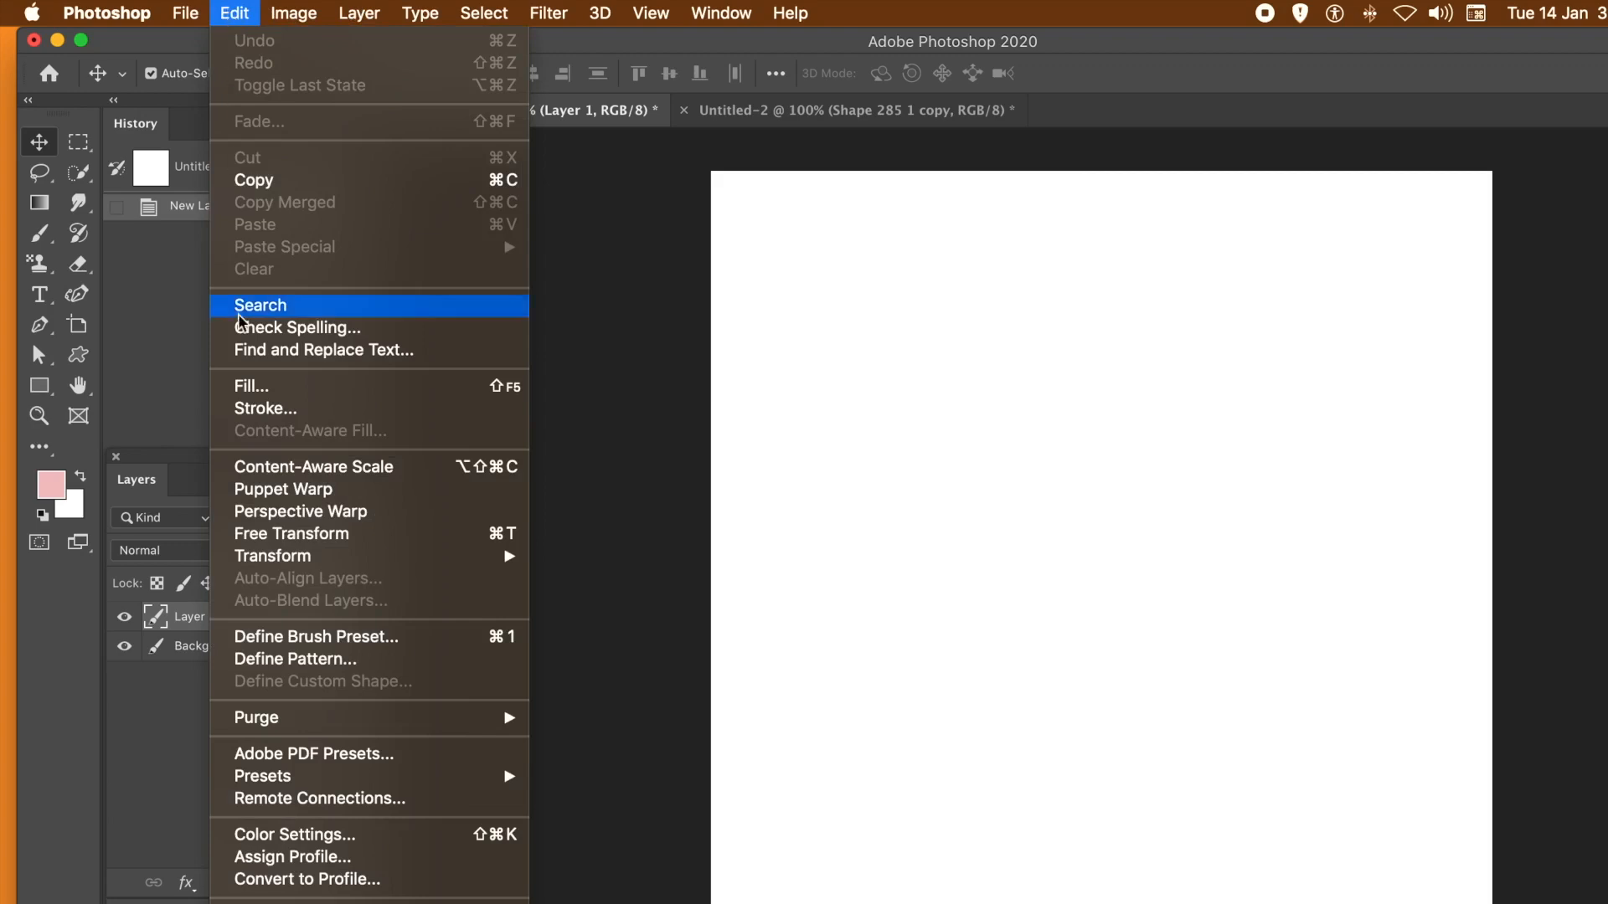
{"action": "left_click", "coordinate": [247, 386]}
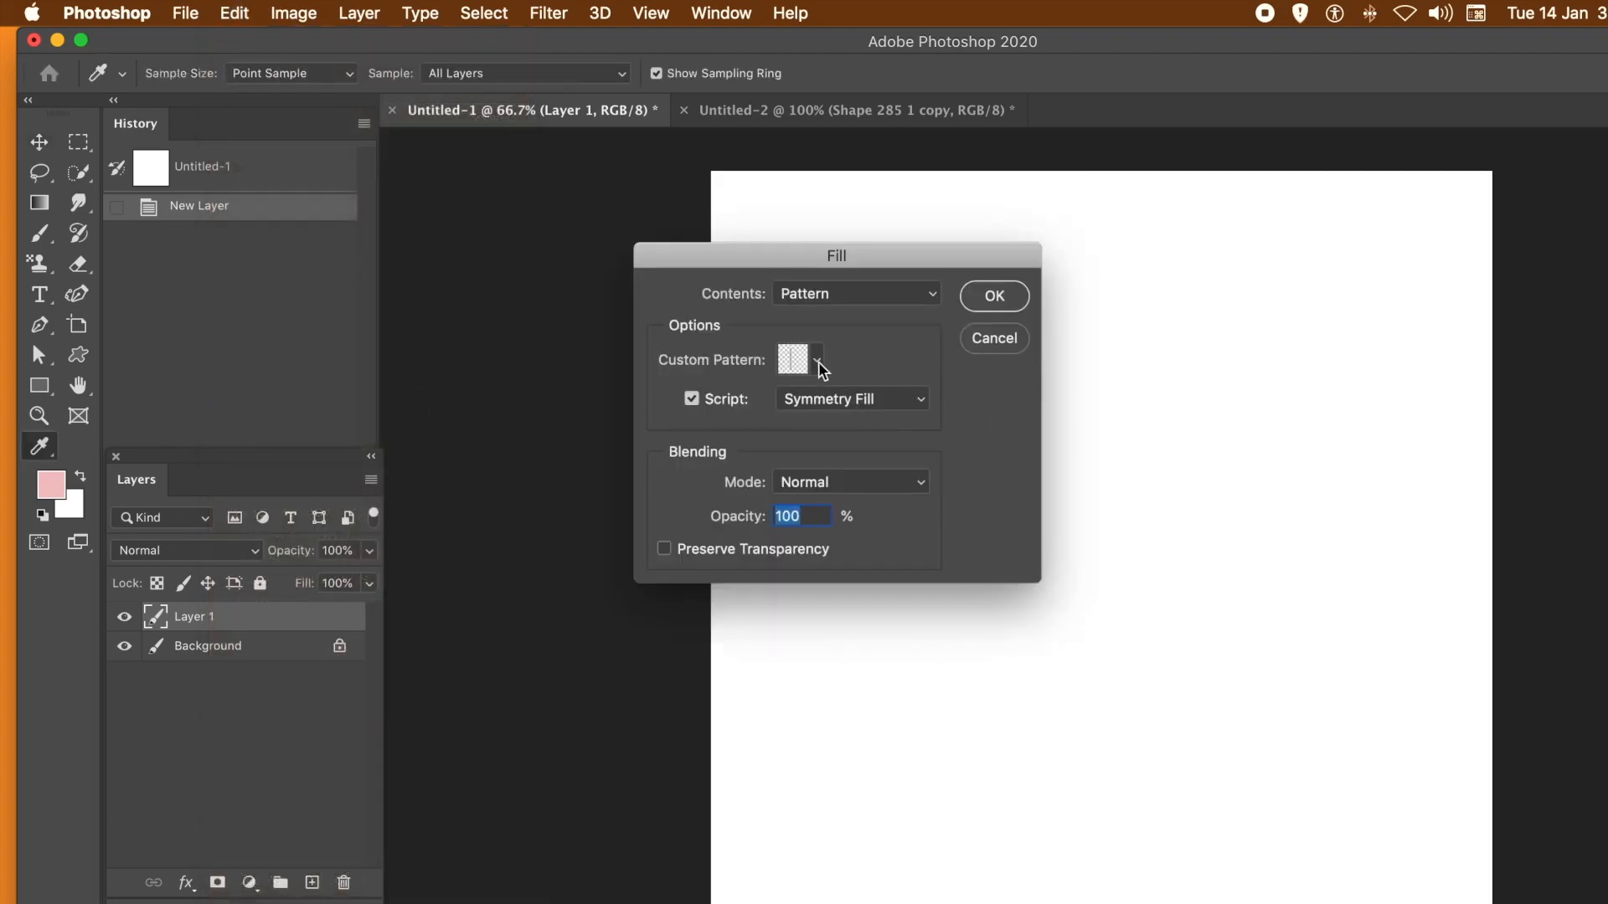
{"action": "left_click", "coordinate": [818, 362]}
{"action": "left_click", "coordinate": [737, 725]}
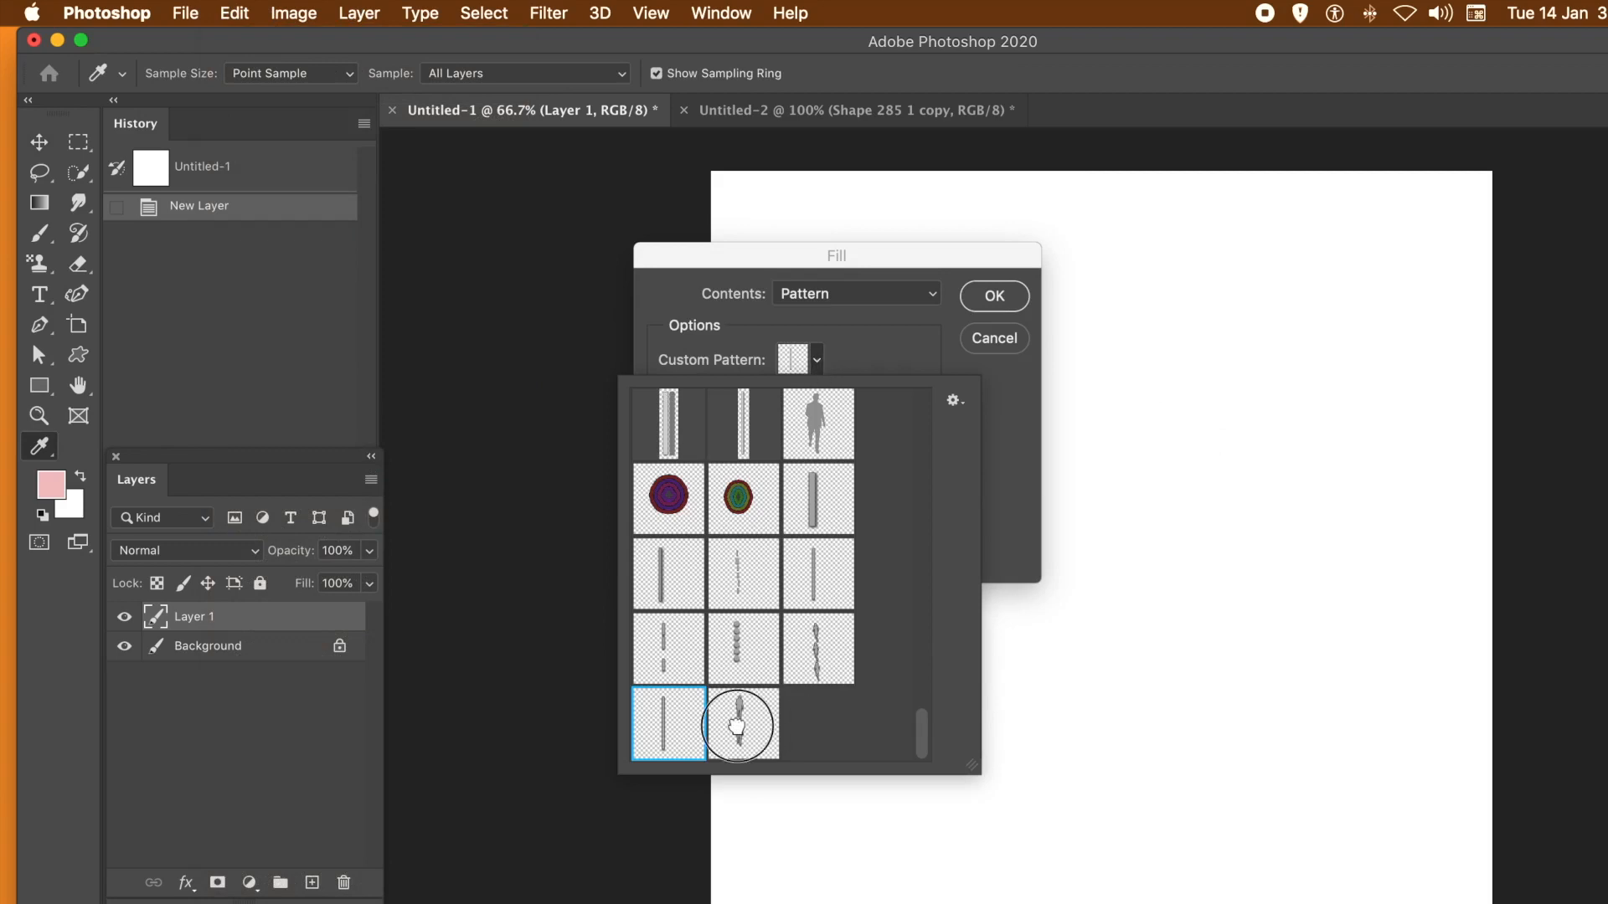
{"action": "left_click", "coordinate": [990, 525]}
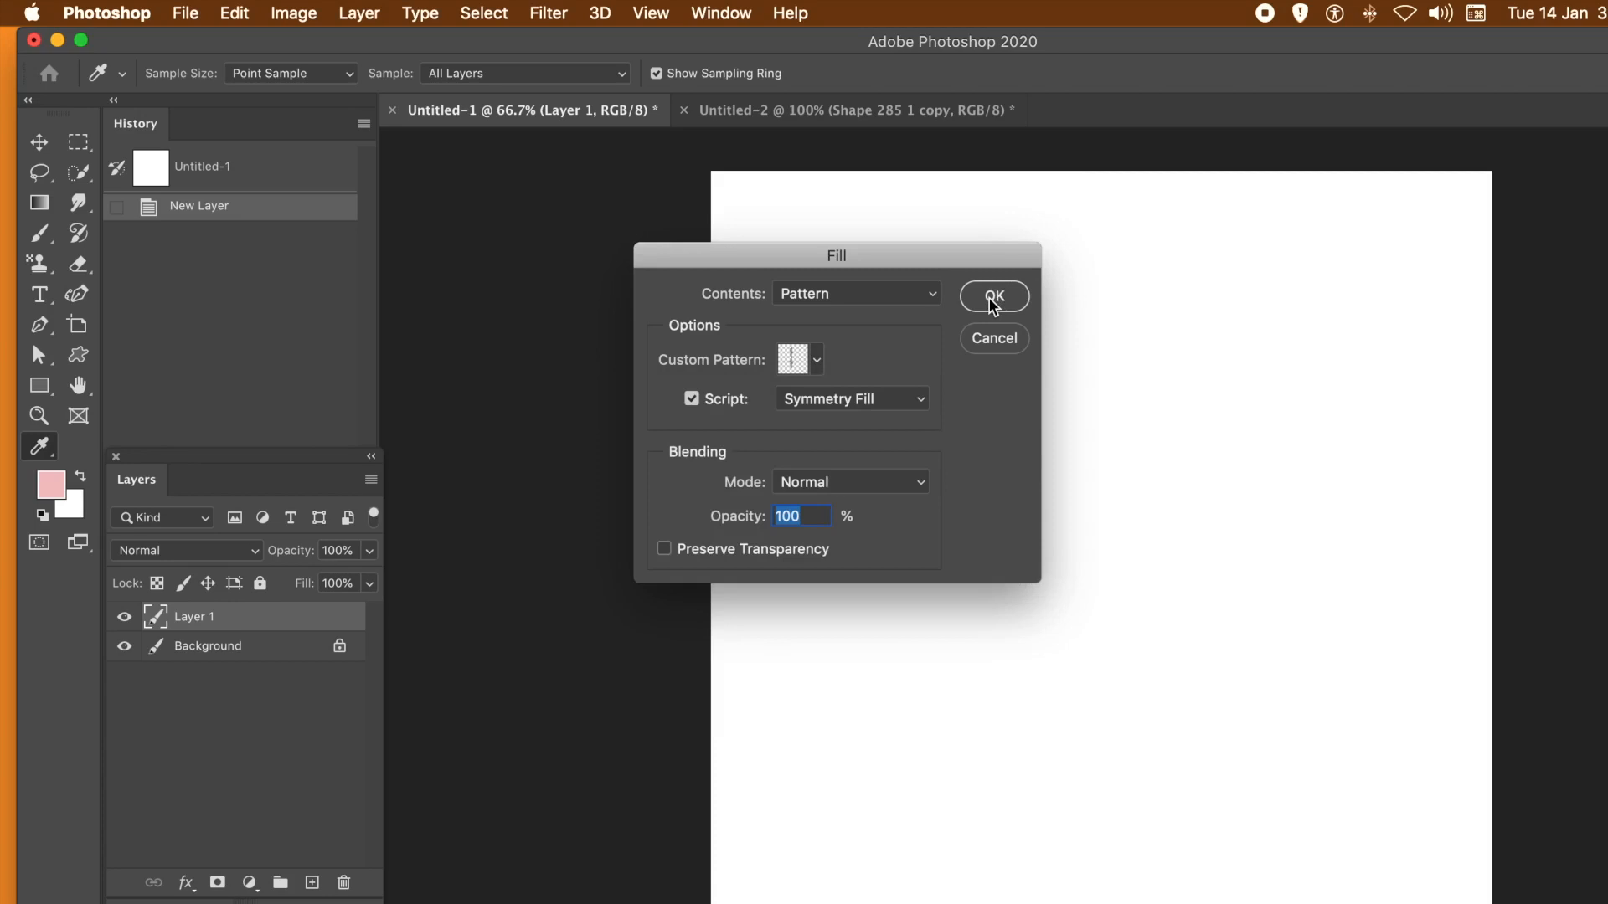
{"action": "left_click", "coordinate": [691, 399]}
{"action": "left_click", "coordinate": [694, 399]}
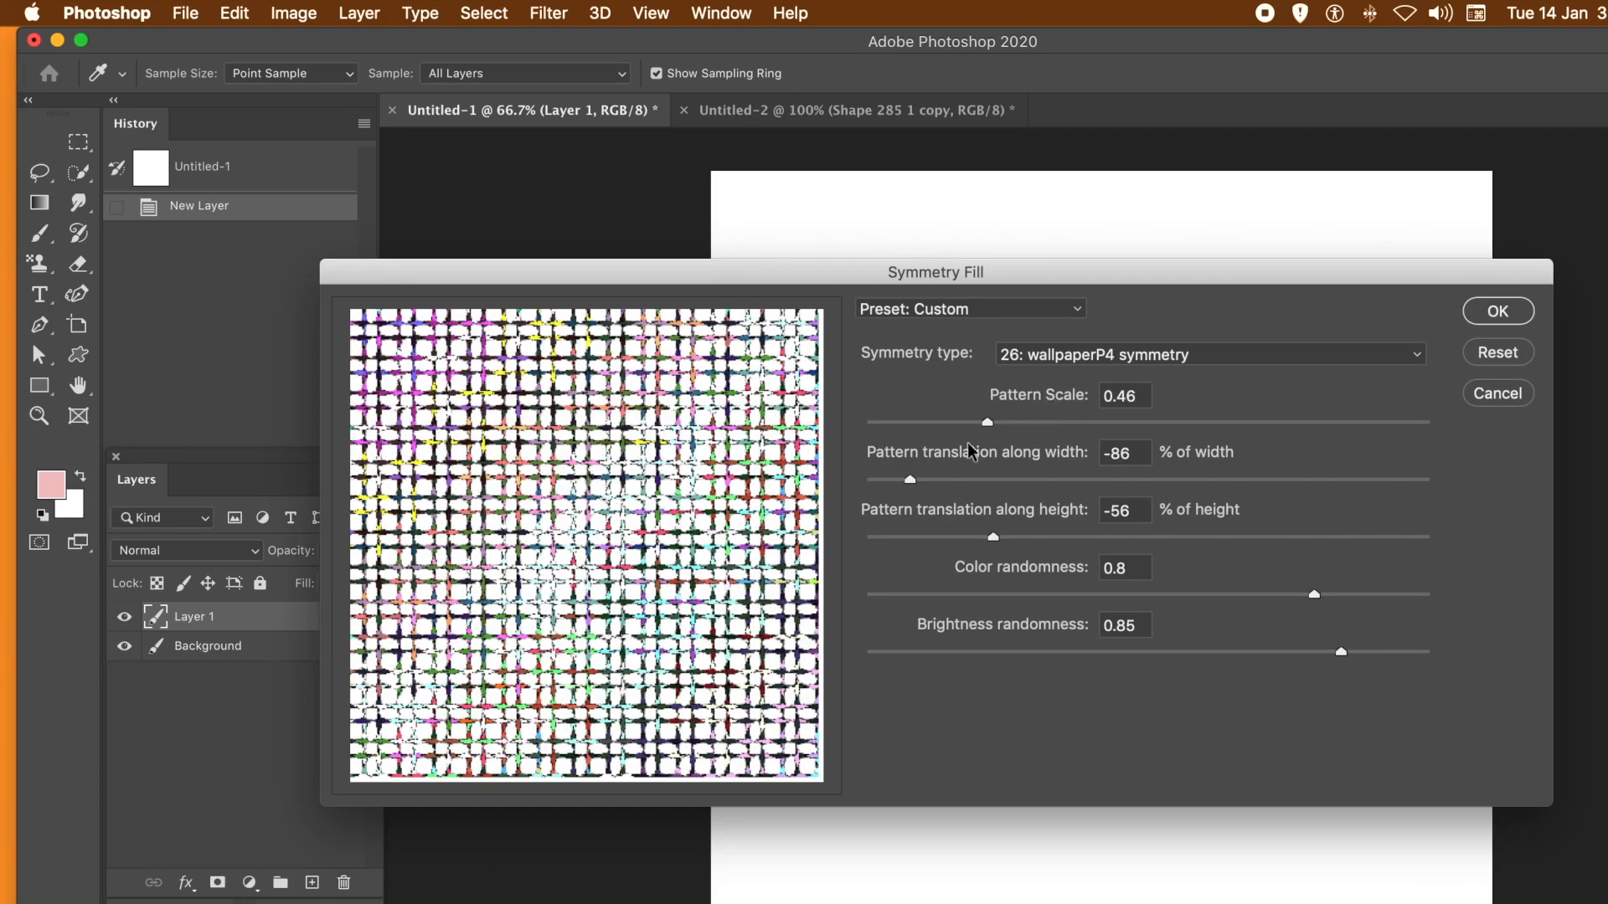
- Try different pattern translations along the width, including 25% and 68%, and settle on -63% of width
{"action": "left_click_drag", "start_coordinate": [906, 482], "coordinate": [1001, 492]}
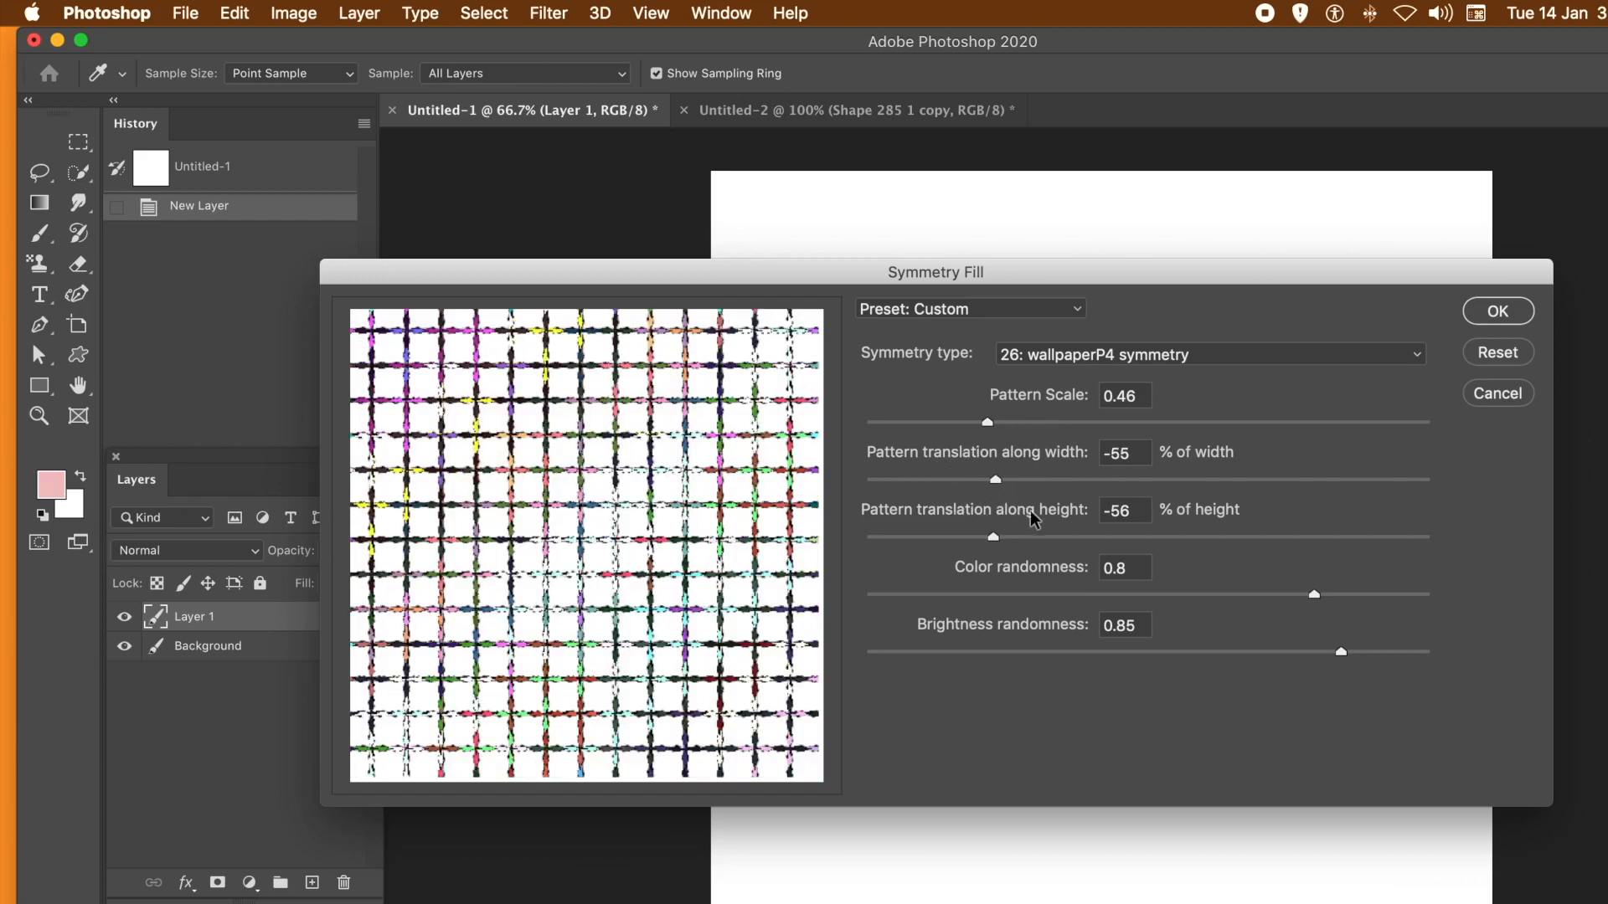
{"action": "left_click", "coordinate": [1048, 482]}
{"action": "left_click_drag", "start_coordinate": [1049, 484], "coordinate": [1218, 486]}
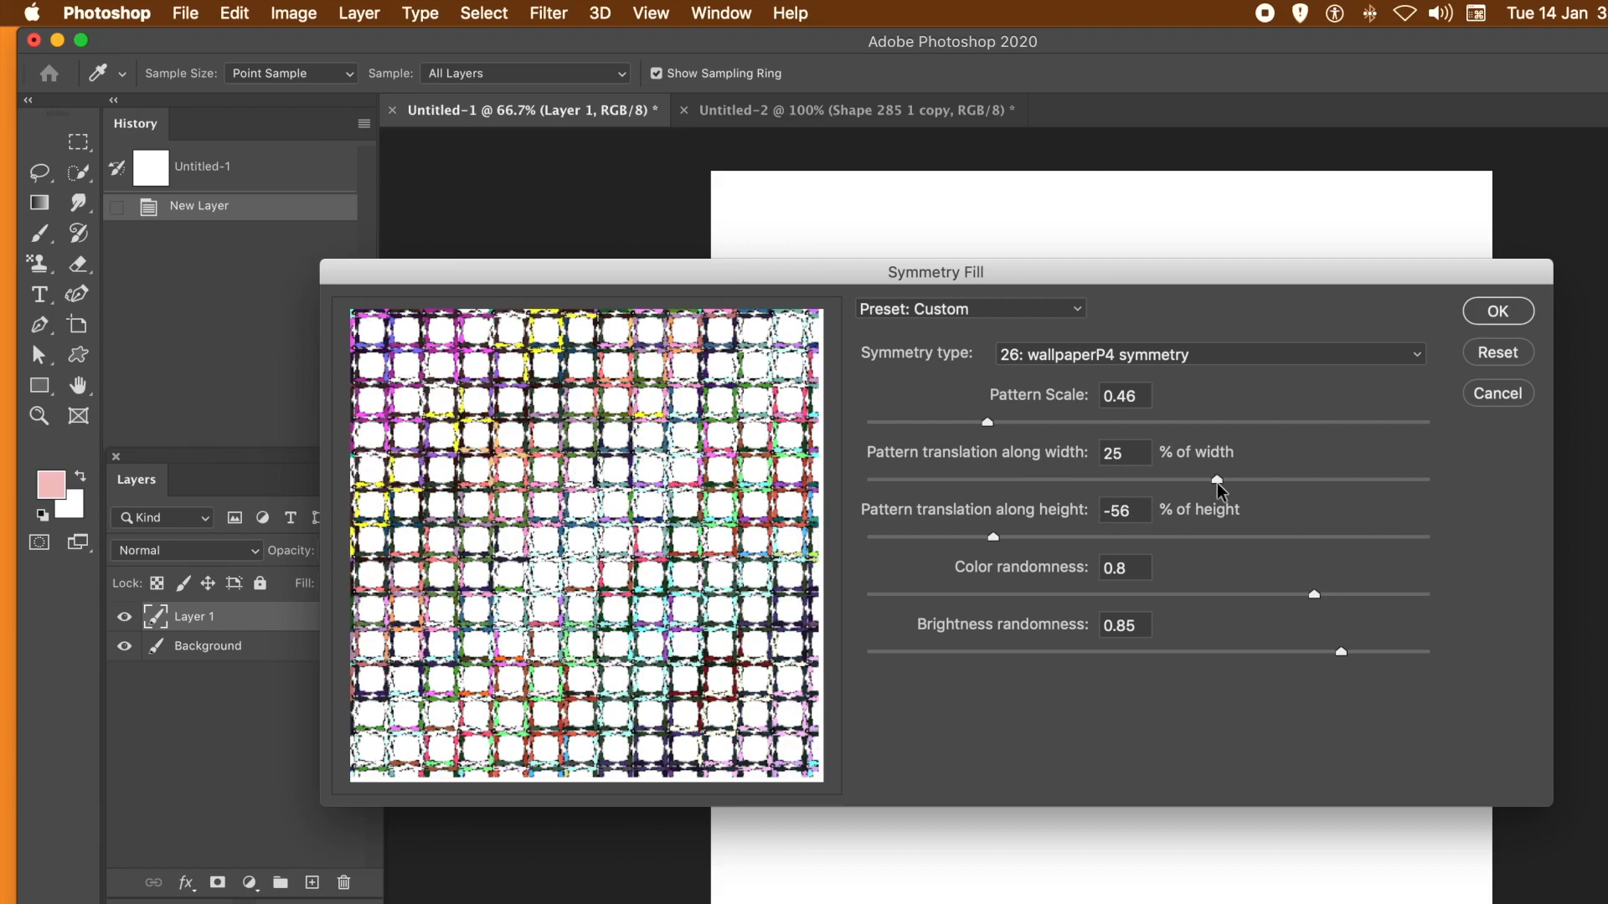
{"action": "left_click_drag", "start_coordinate": [1216, 484], "coordinate": [1248, 485]}
{"action": "left_click_drag", "start_coordinate": [1250, 483], "coordinate": [1338, 484]}
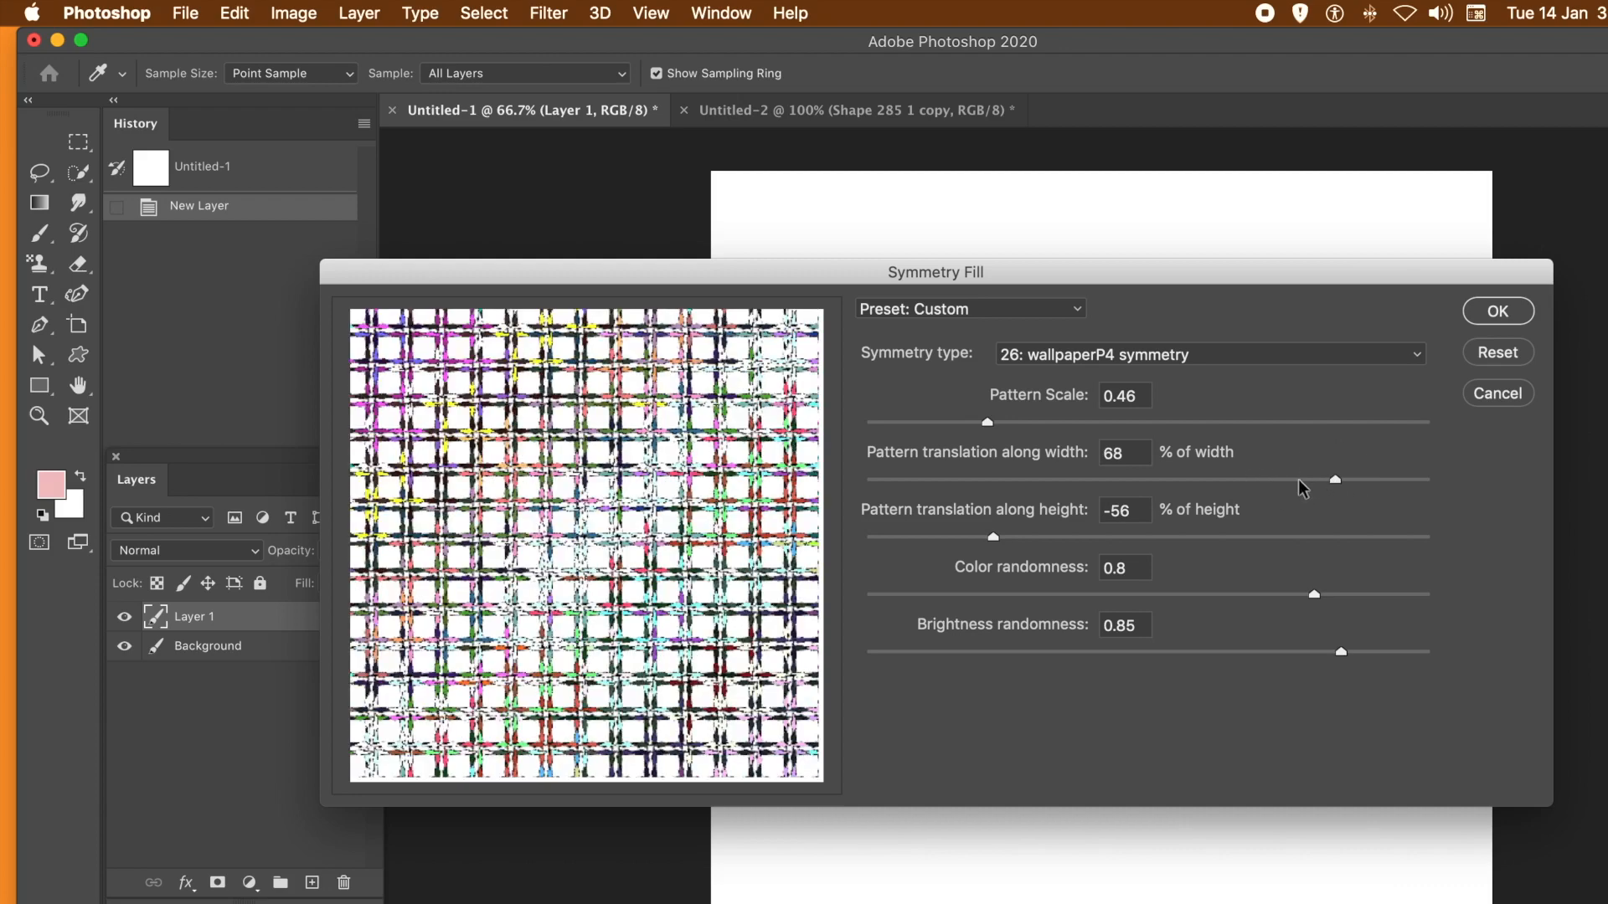
{"action": "left_click", "coordinate": [926, 480]}
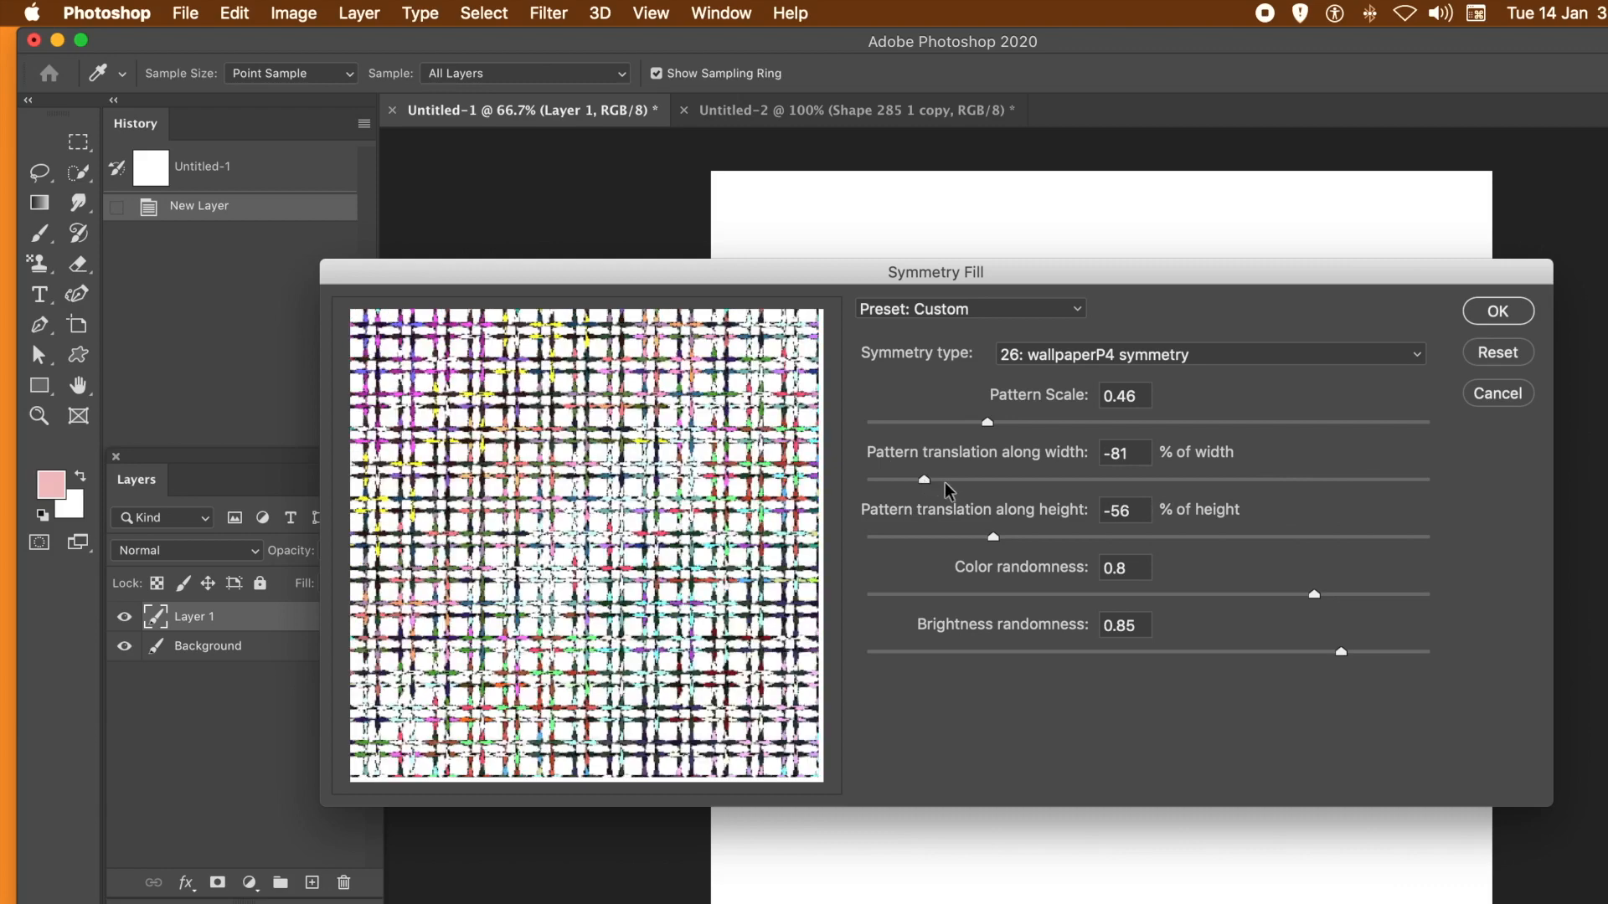
{"action": "left_click", "coordinate": [950, 483]}
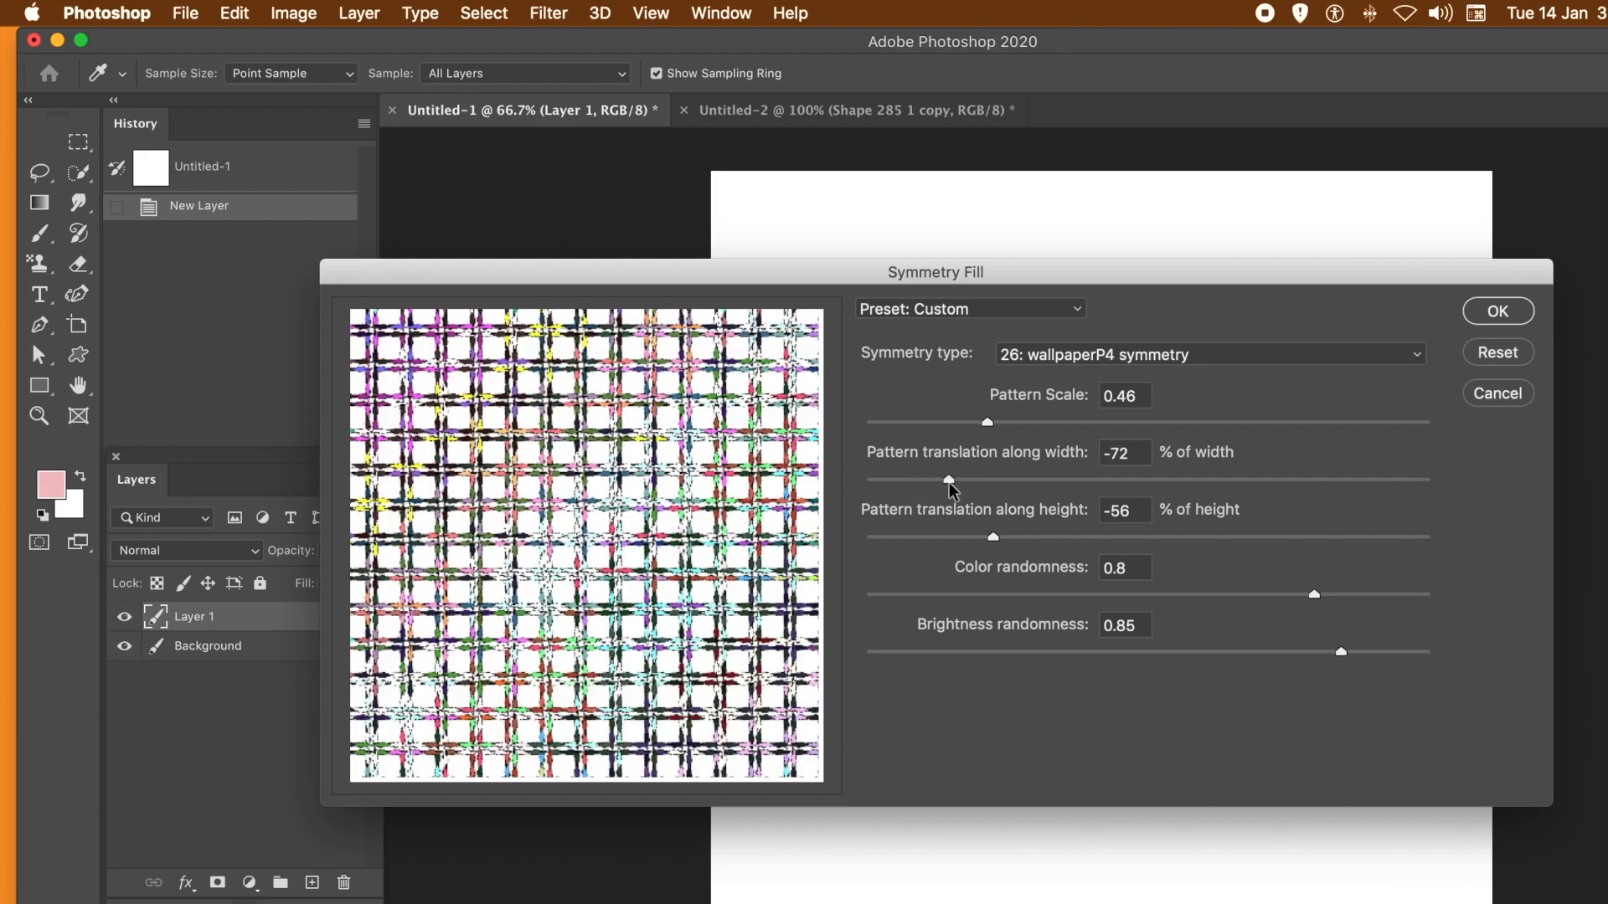
{"action": "left_click", "coordinate": [974, 482]}
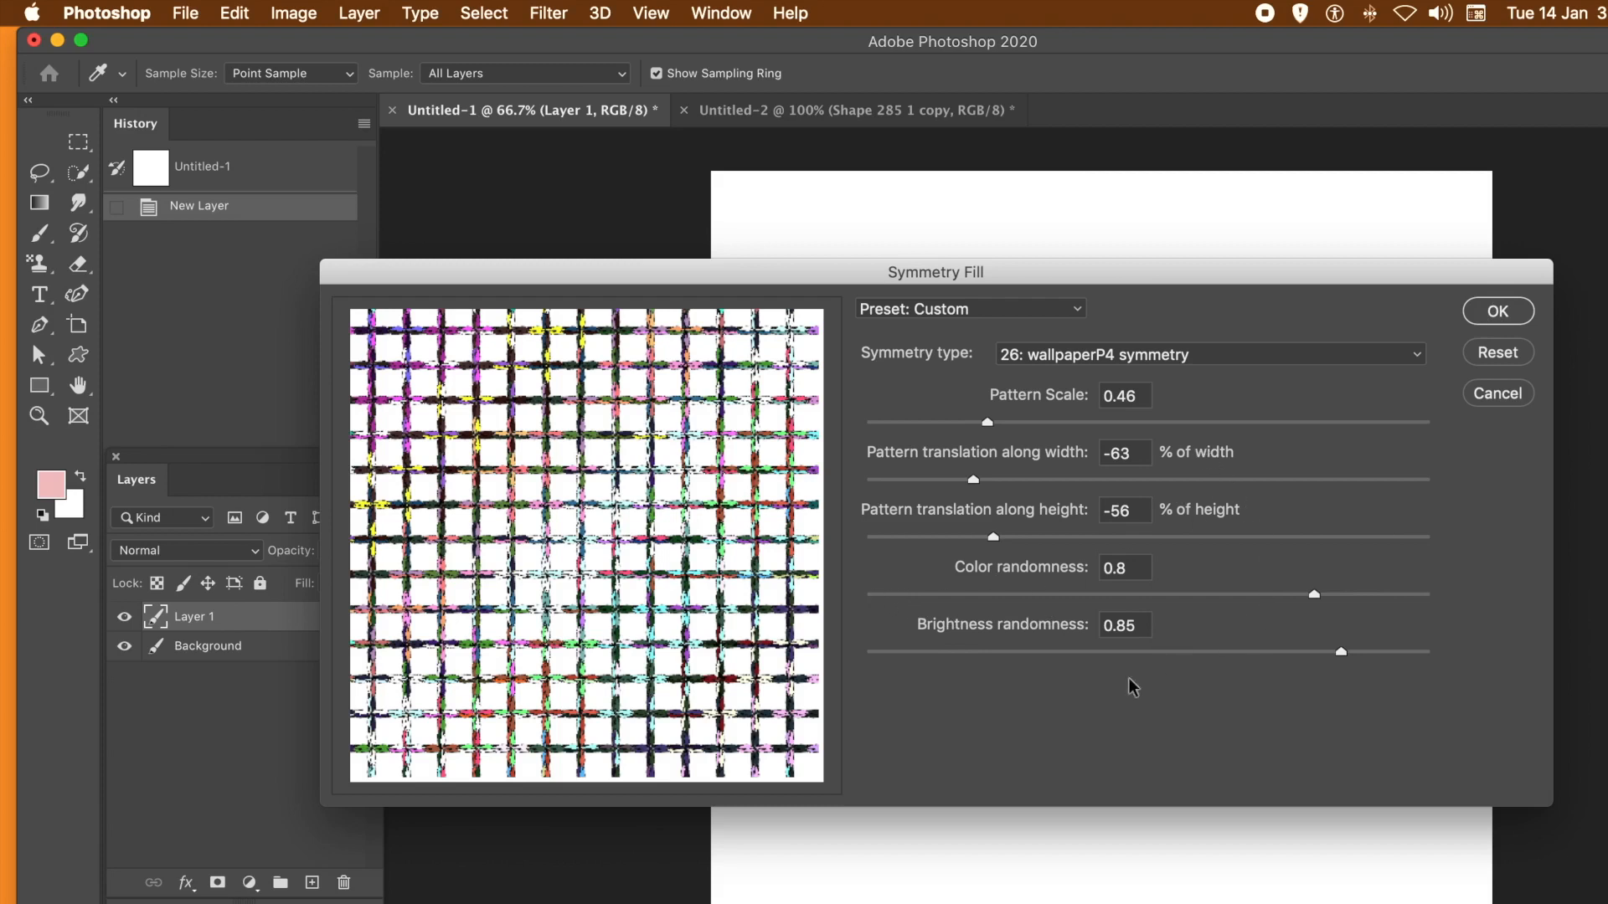
- Set the brightness randomness to 0, keep the wallpaperP4 symmetry and apply the fill to Layer 1
{"action": "left_click_drag", "start_coordinate": [904, 647], "coordinate": [799, 653]}
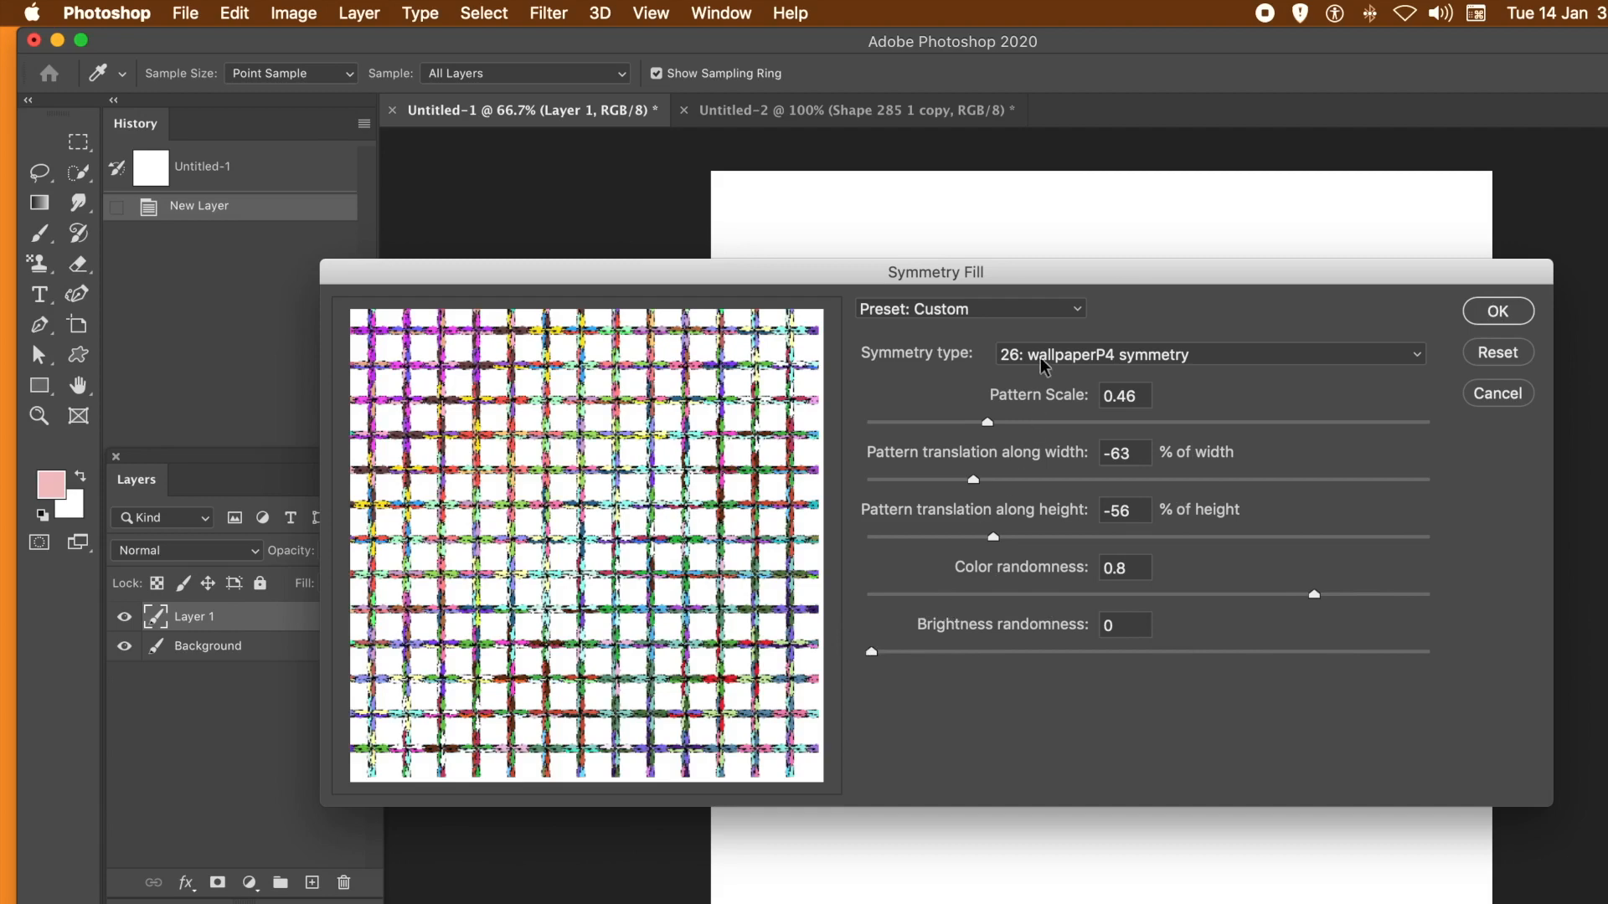
{"action": "left_click", "coordinate": [1128, 368]}
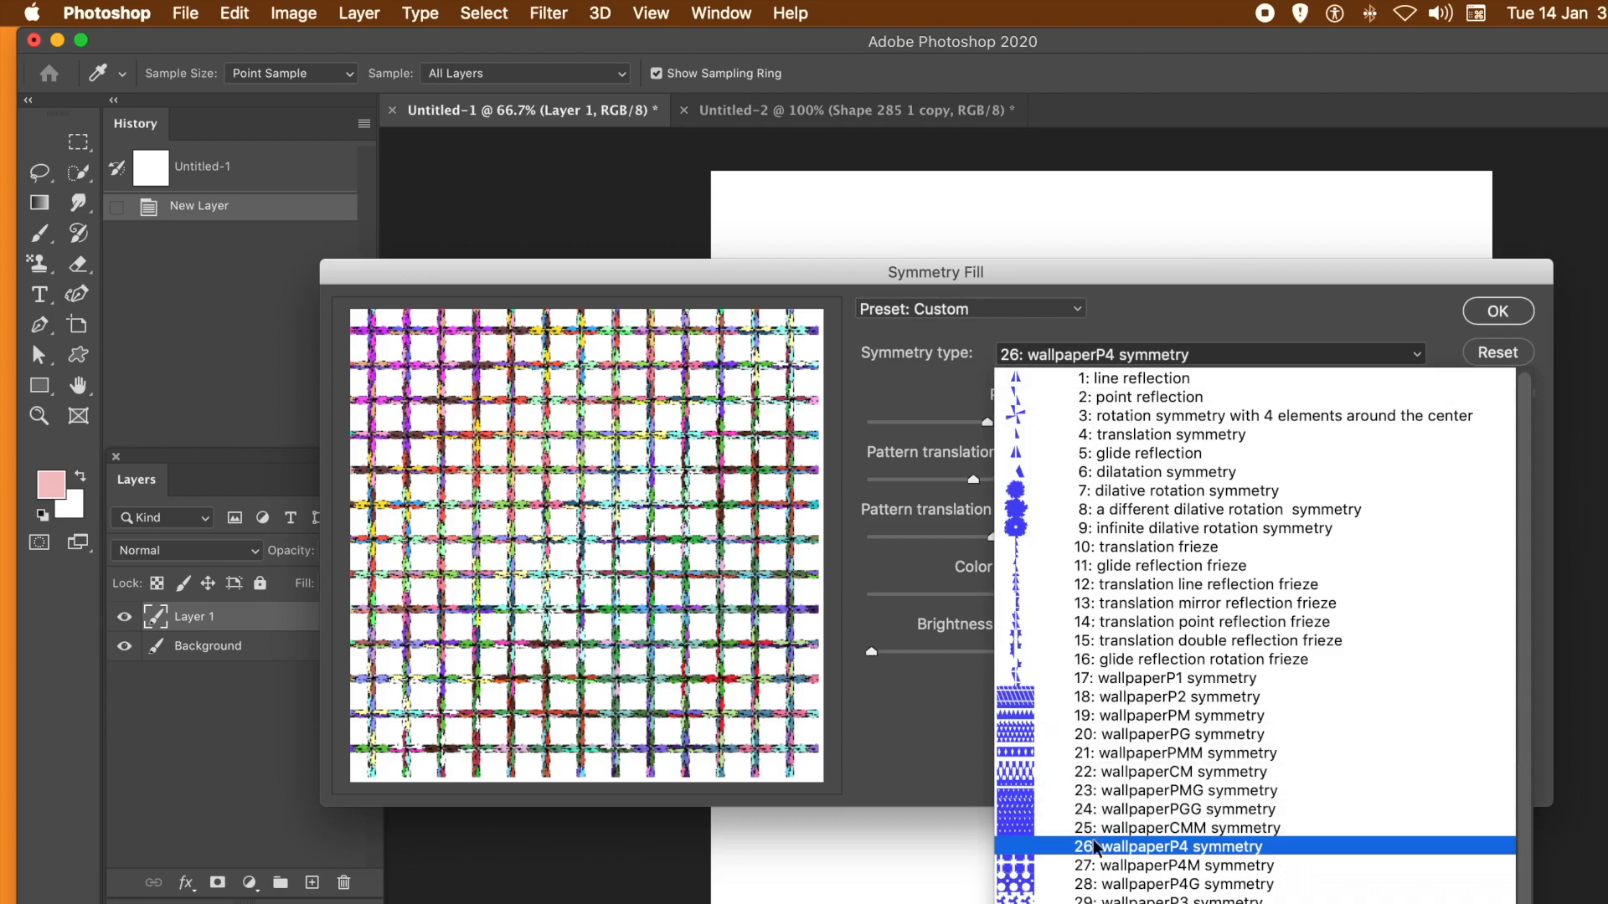
{"action": "left_click", "coordinate": [886, 704]}
{"action": "left_click", "coordinate": [1483, 316]}
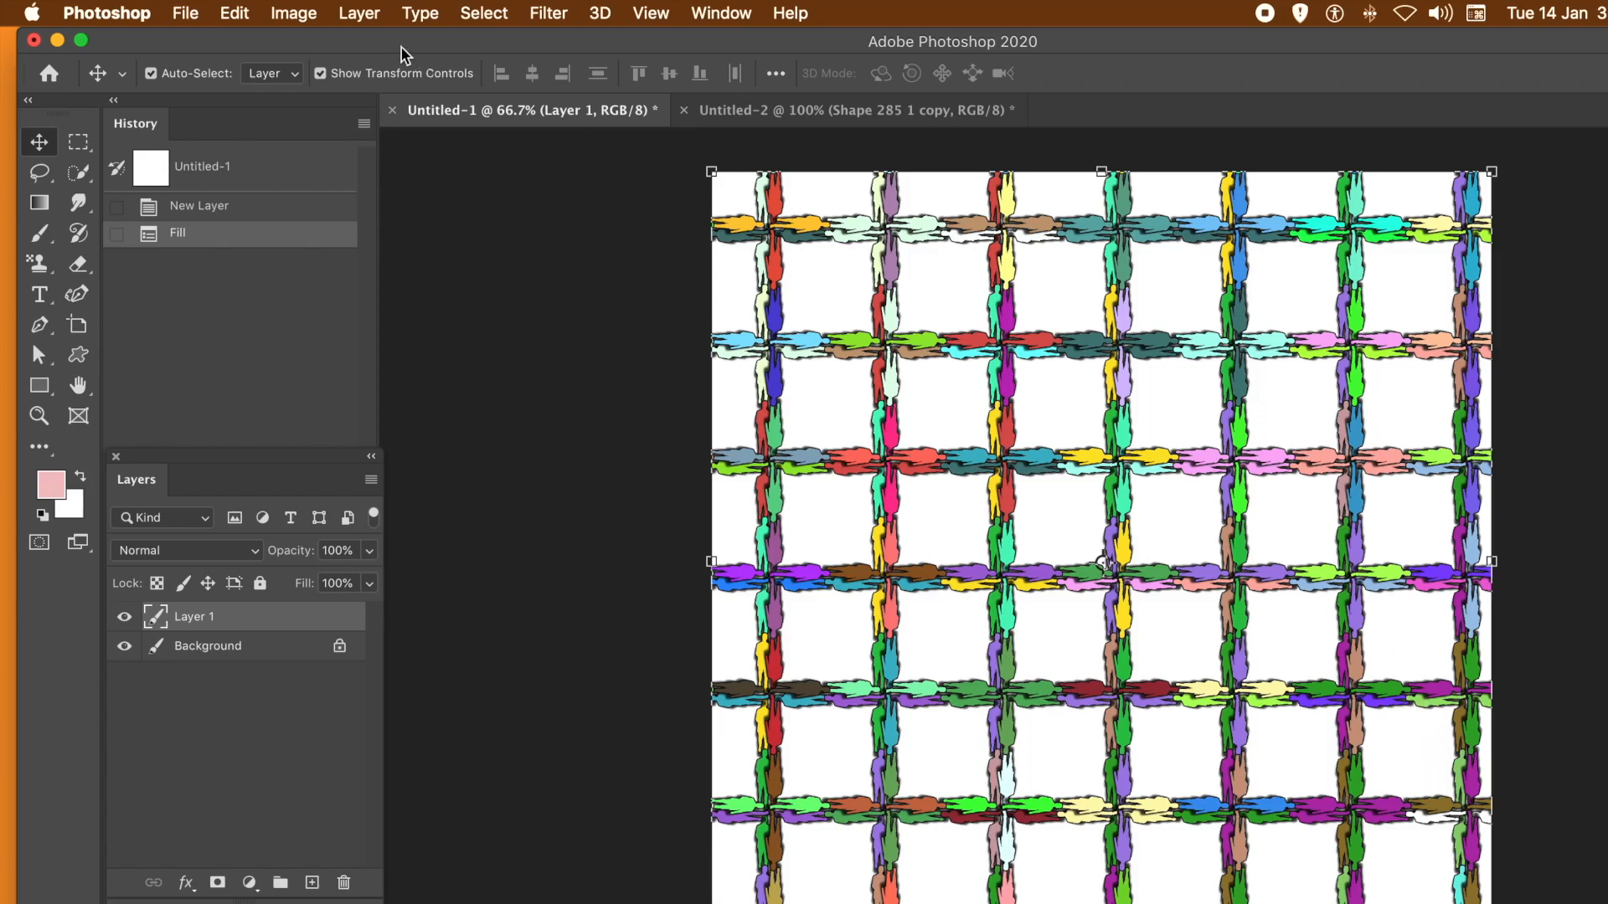
- Undo the fill and start a new Symmetry Fill of Layer 1 with the same silhouette pattern
{"action": "left_click", "coordinate": [231, 13]}
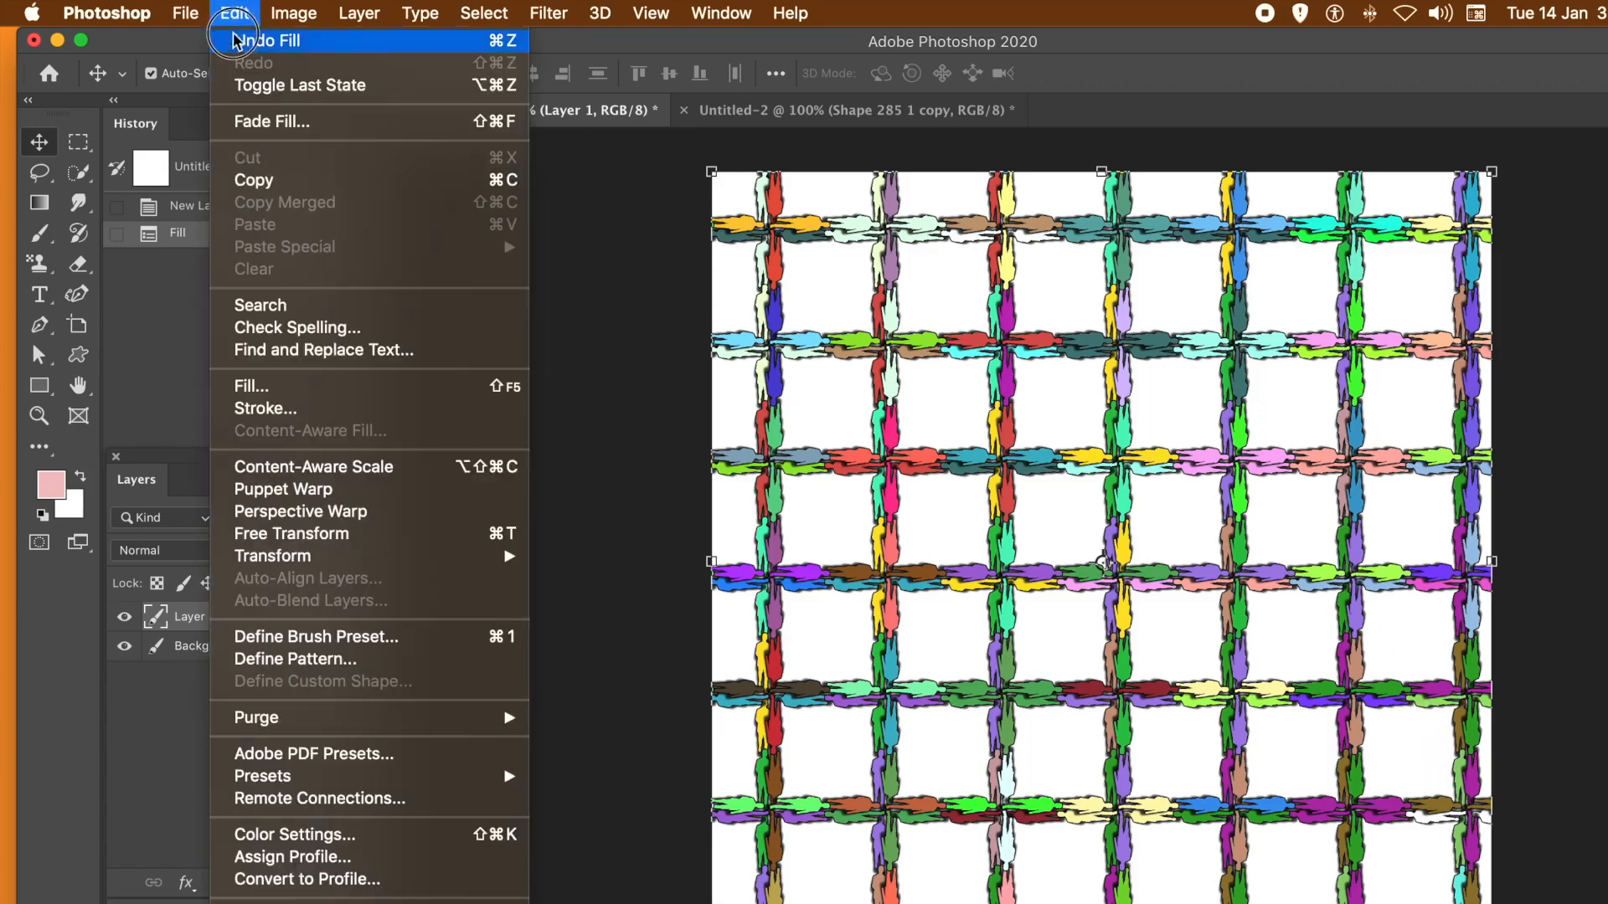
{"action": "left_click", "coordinate": [238, 42]}
{"action": "left_click", "coordinate": [233, 13]}
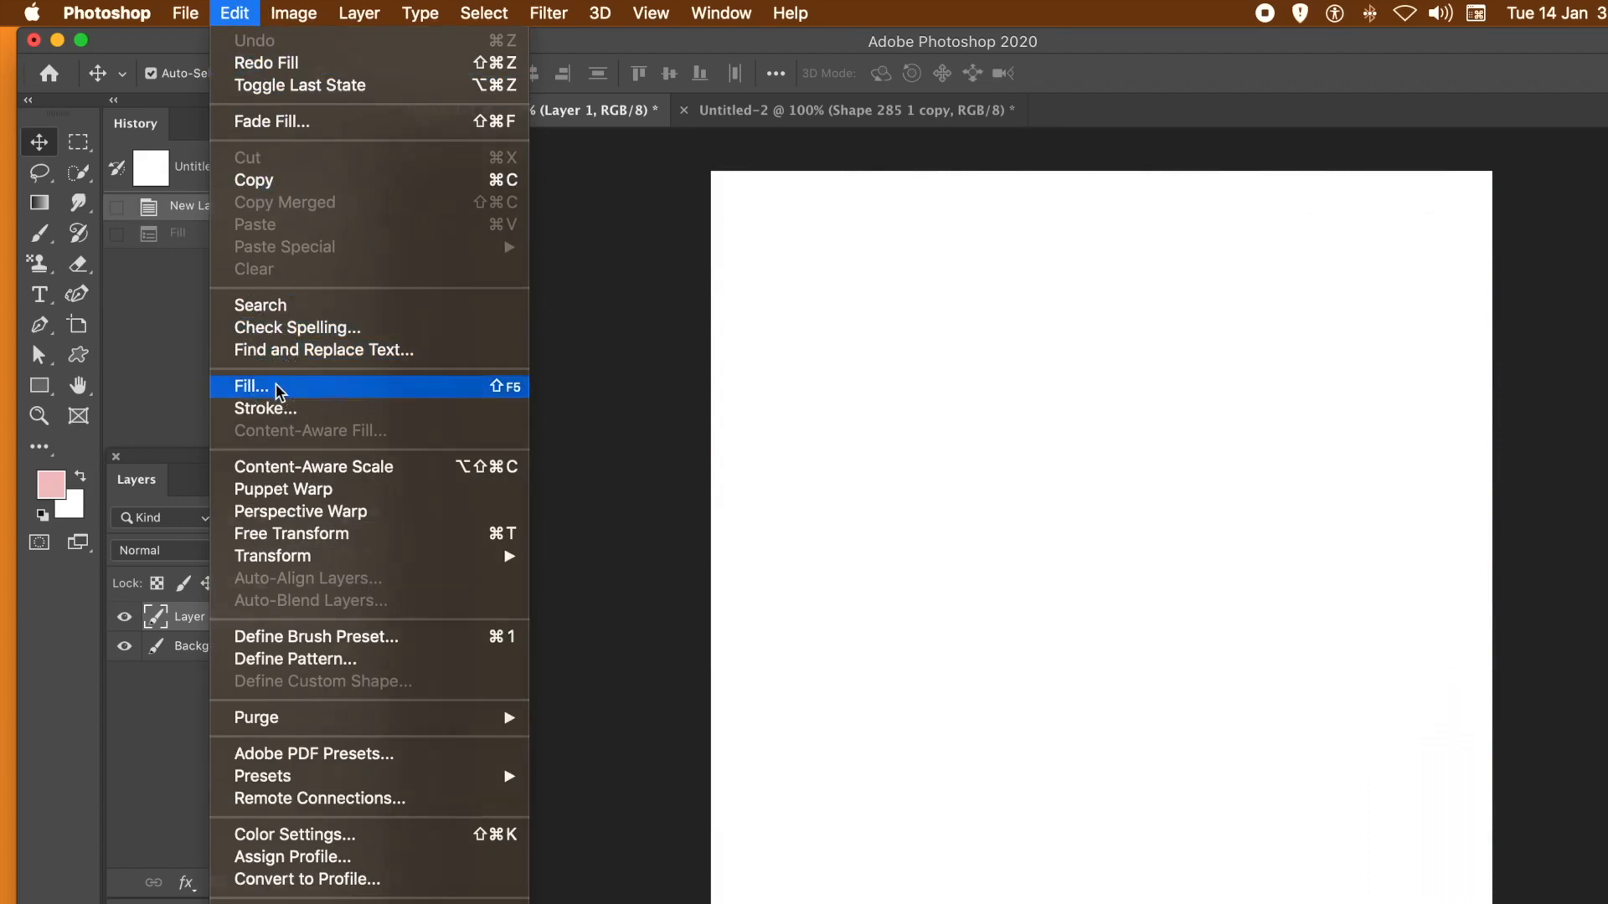
{"action": "left_click", "coordinate": [251, 387]}
{"action": "left_click", "coordinate": [1009, 307]}
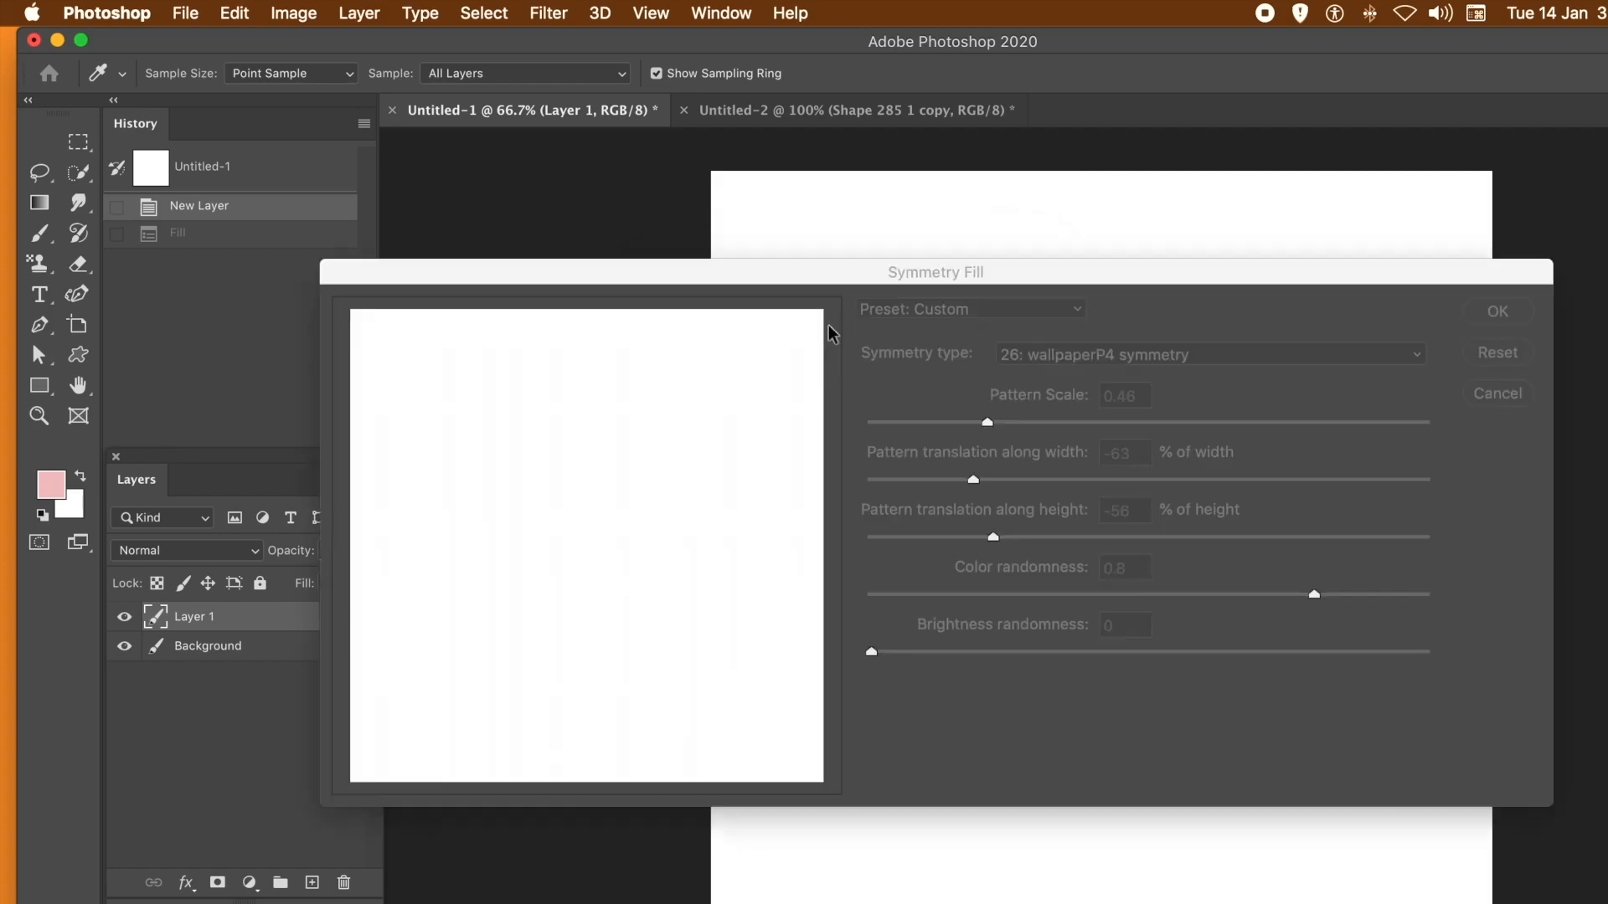
- Set the pattern translation to 45% of width and 15% of height and the pattern scale to 0.41, and apply the fill
{"action": "left_click_drag", "start_coordinate": [1009, 481], "coordinate": [1170, 482]}
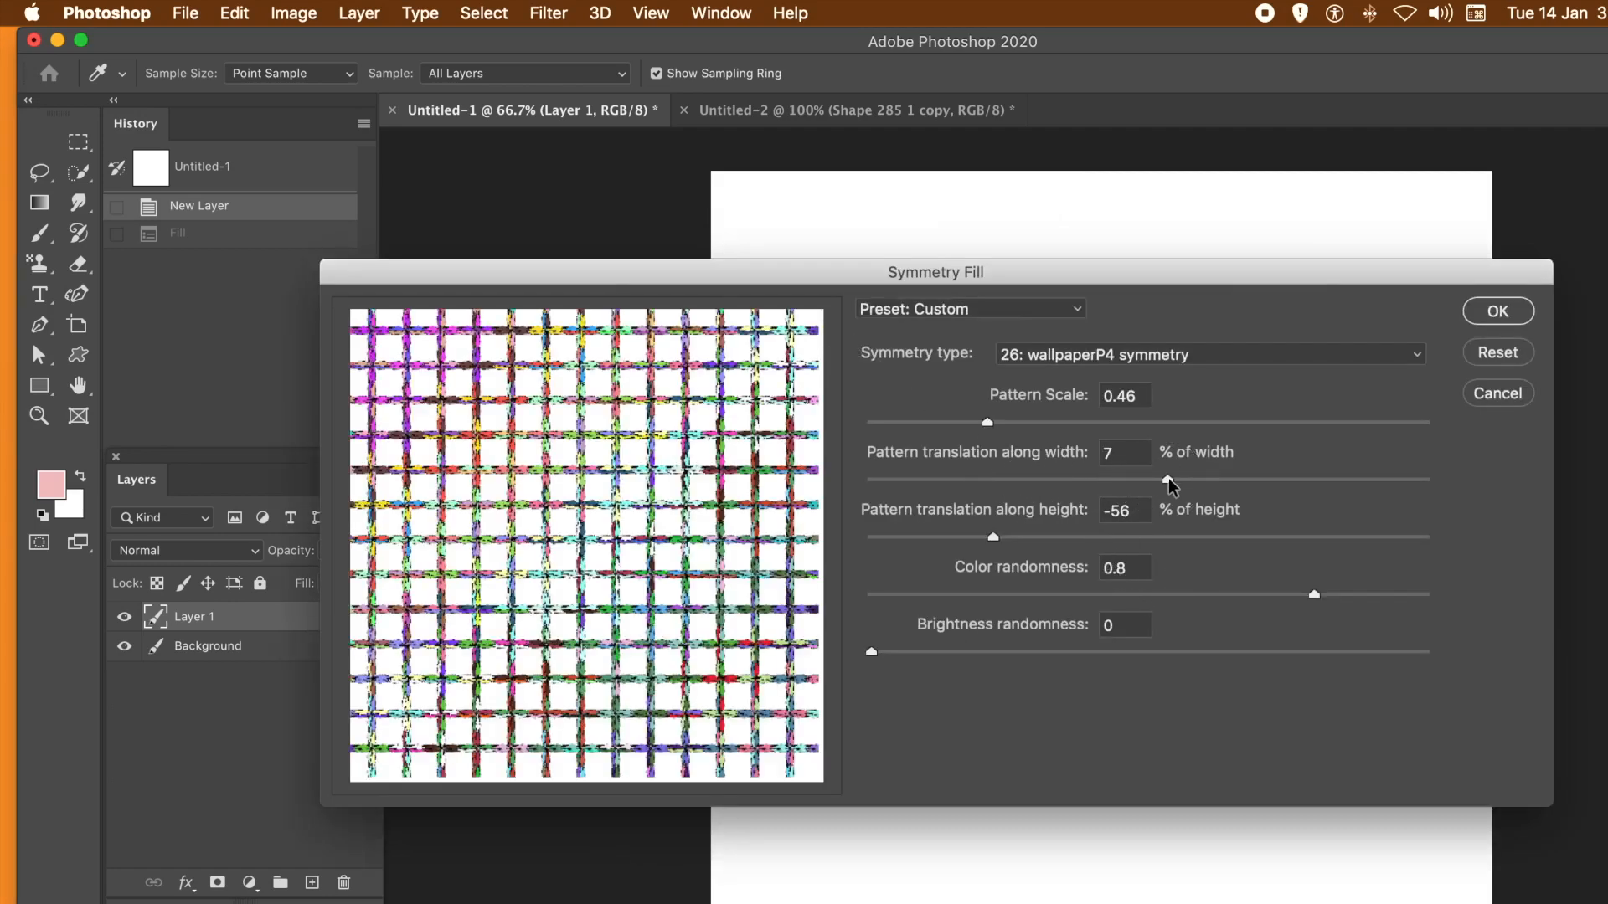
{"action": "left_click_drag", "start_coordinate": [1173, 482], "coordinate": [1248, 482]}
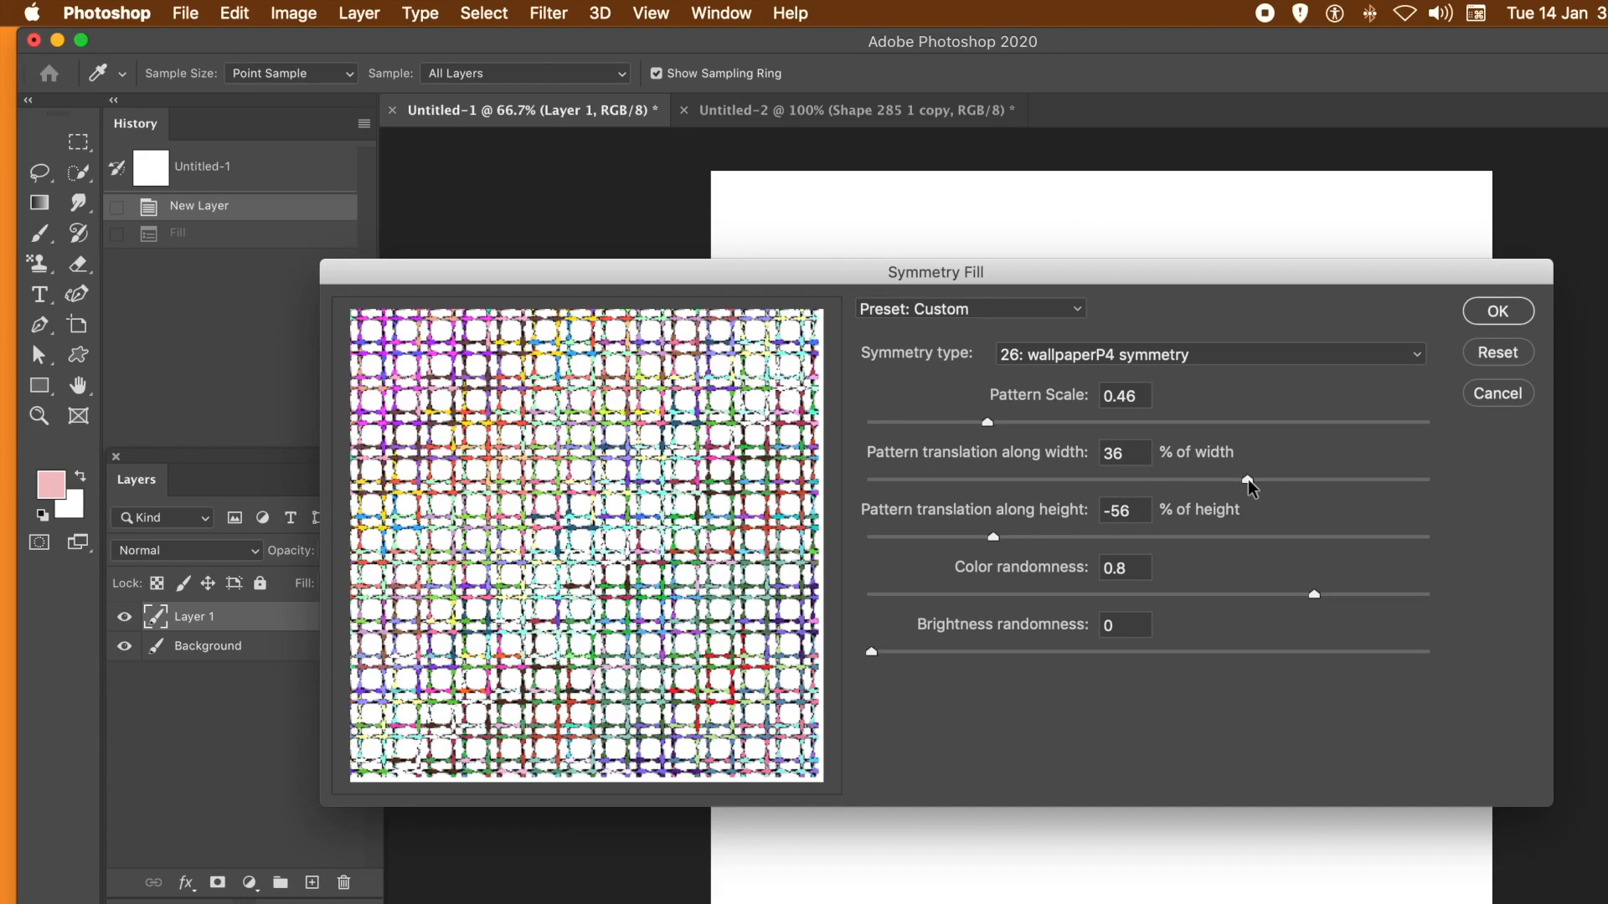
{"action": "left_click_drag", "start_coordinate": [1250, 487], "coordinate": [1275, 482]}
{"action": "left_click_drag", "start_coordinate": [1166, 537], "coordinate": [1191, 539]}
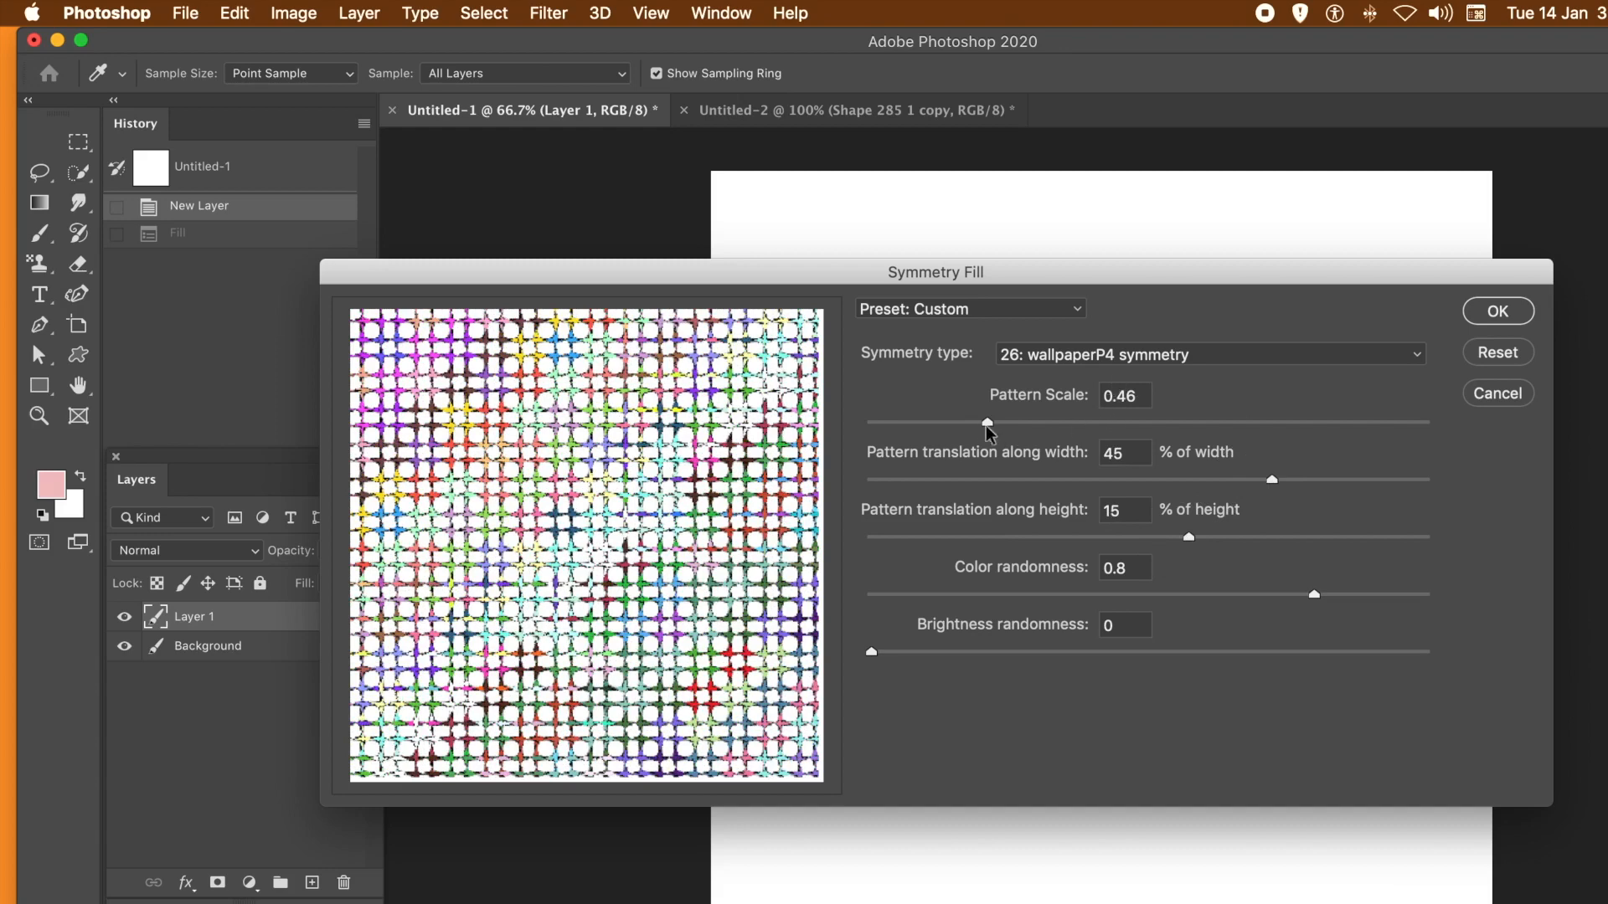
{"action": "mouse_move", "coordinate": [988, 423]}
{"action": "left_mouse_down"}
{"action": "mouse_move", "coordinate": [946, 433]}
{"action": "mouse_move", "coordinate": [961, 427]}
{"action": "left_mouse_up"}
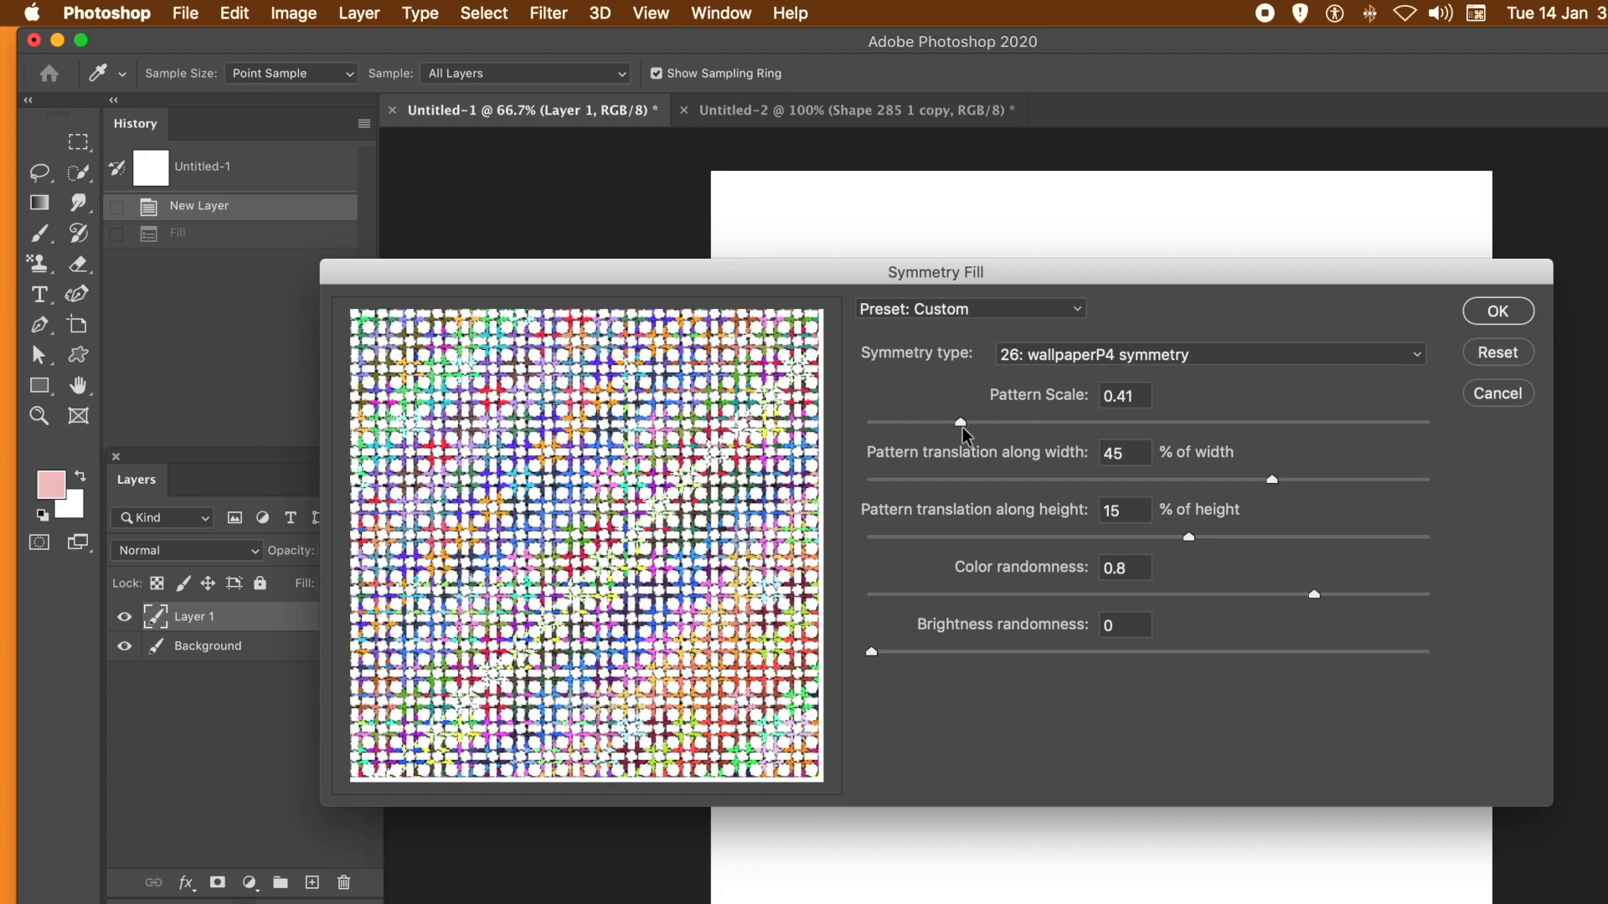
{"action": "left_click", "coordinate": [1494, 314]}
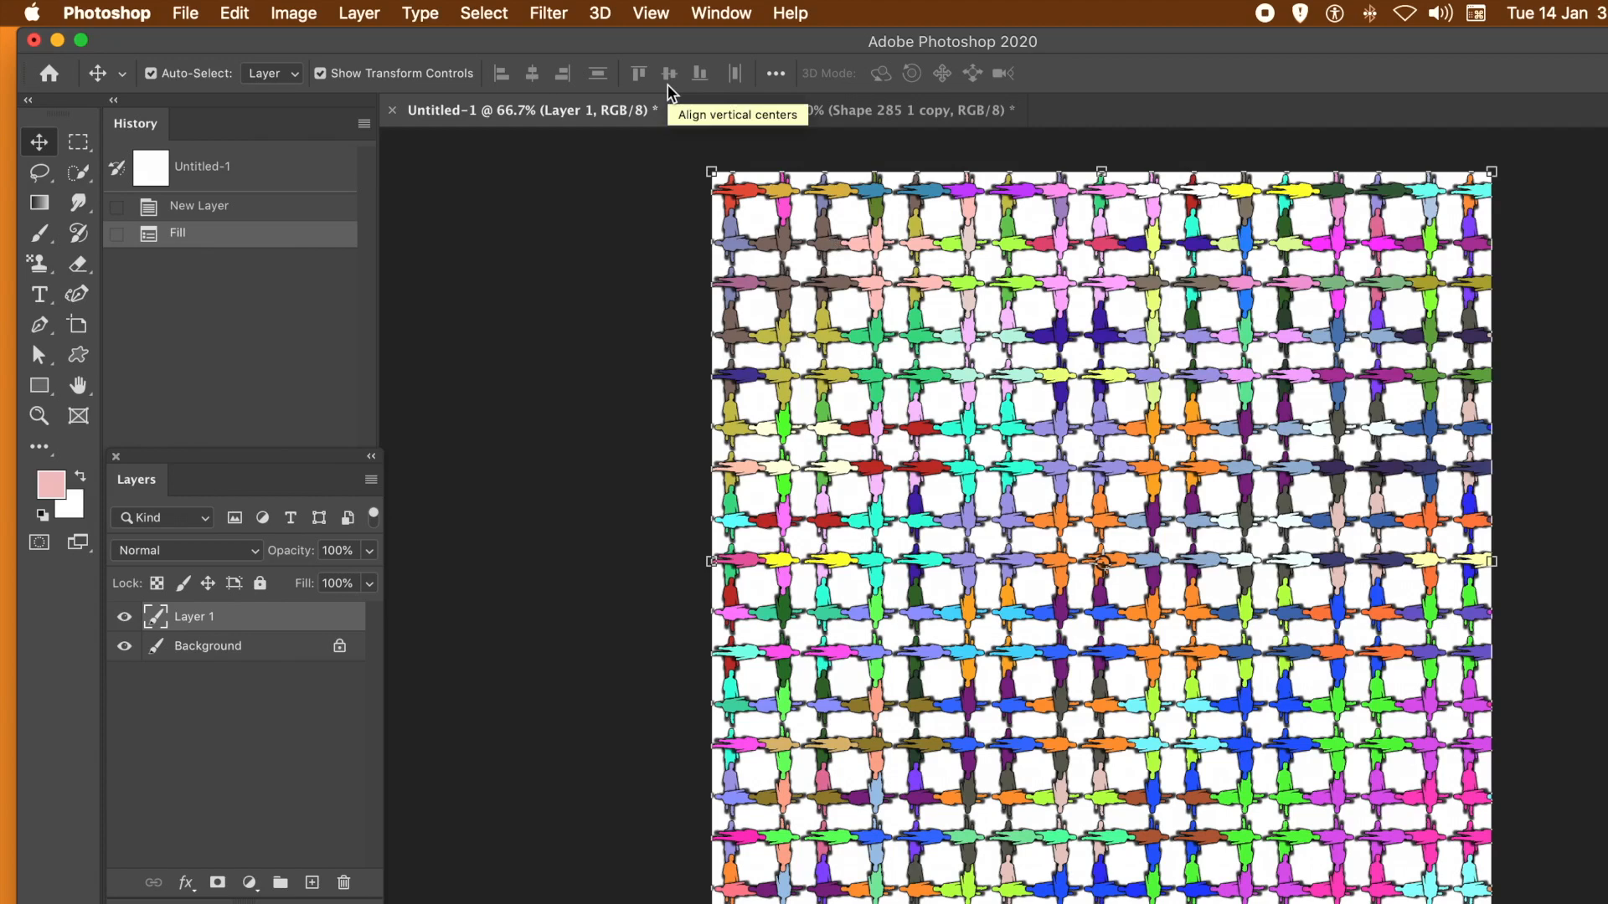
- Convert the filled Layer 1 to a smart object
{"action": "left_click", "coordinate": [384, 16]}
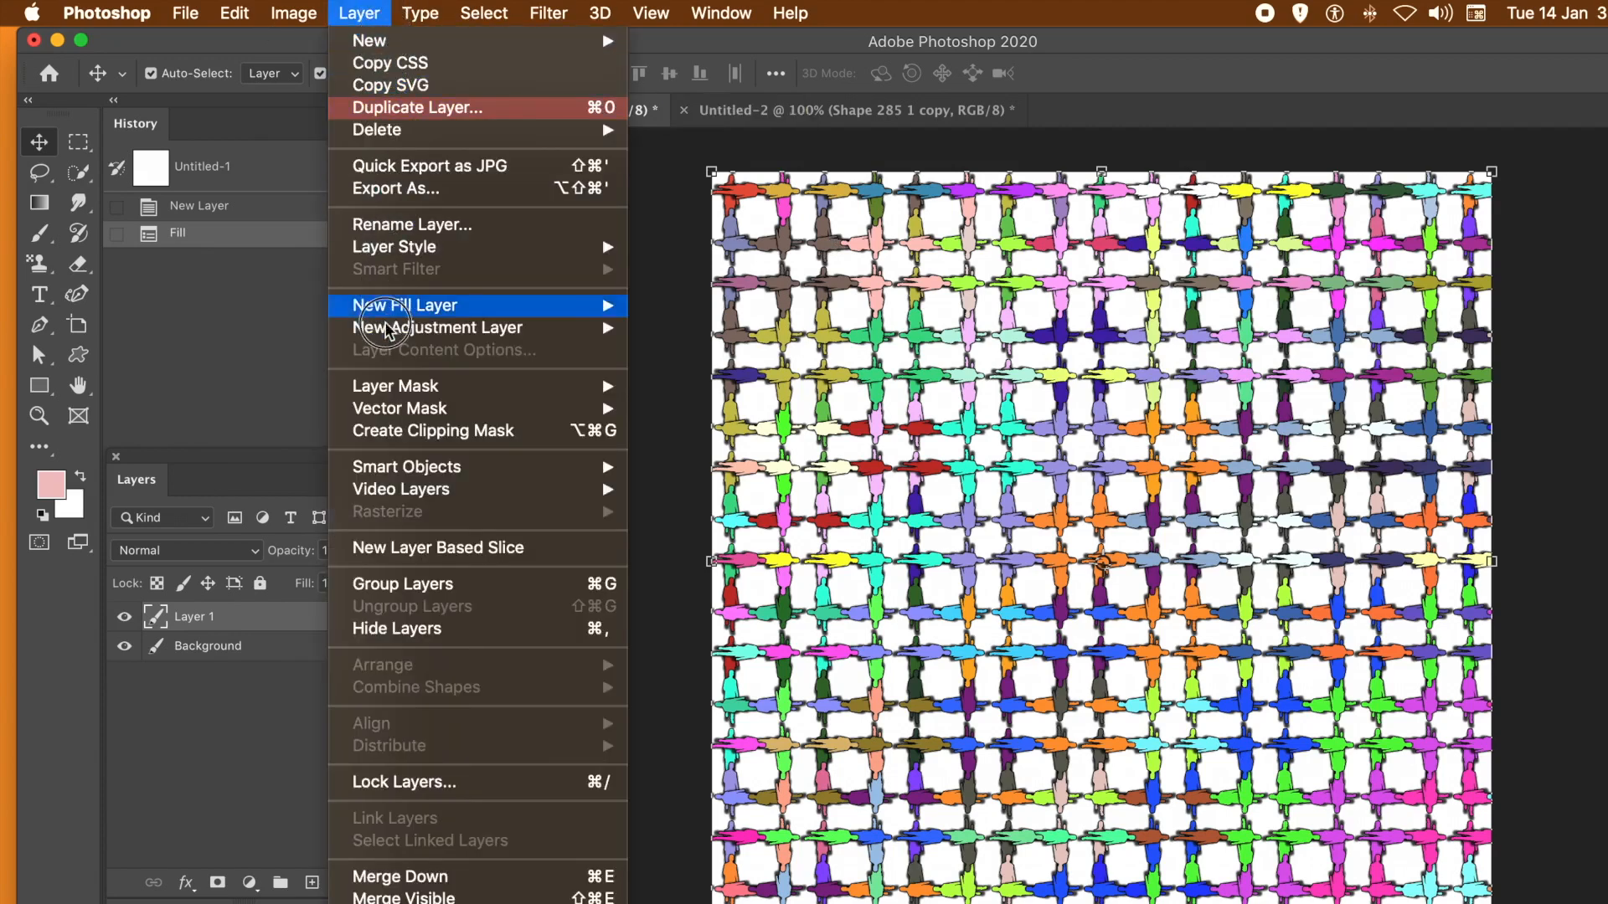
{"action": "mouse_move", "coordinate": [397, 474]}
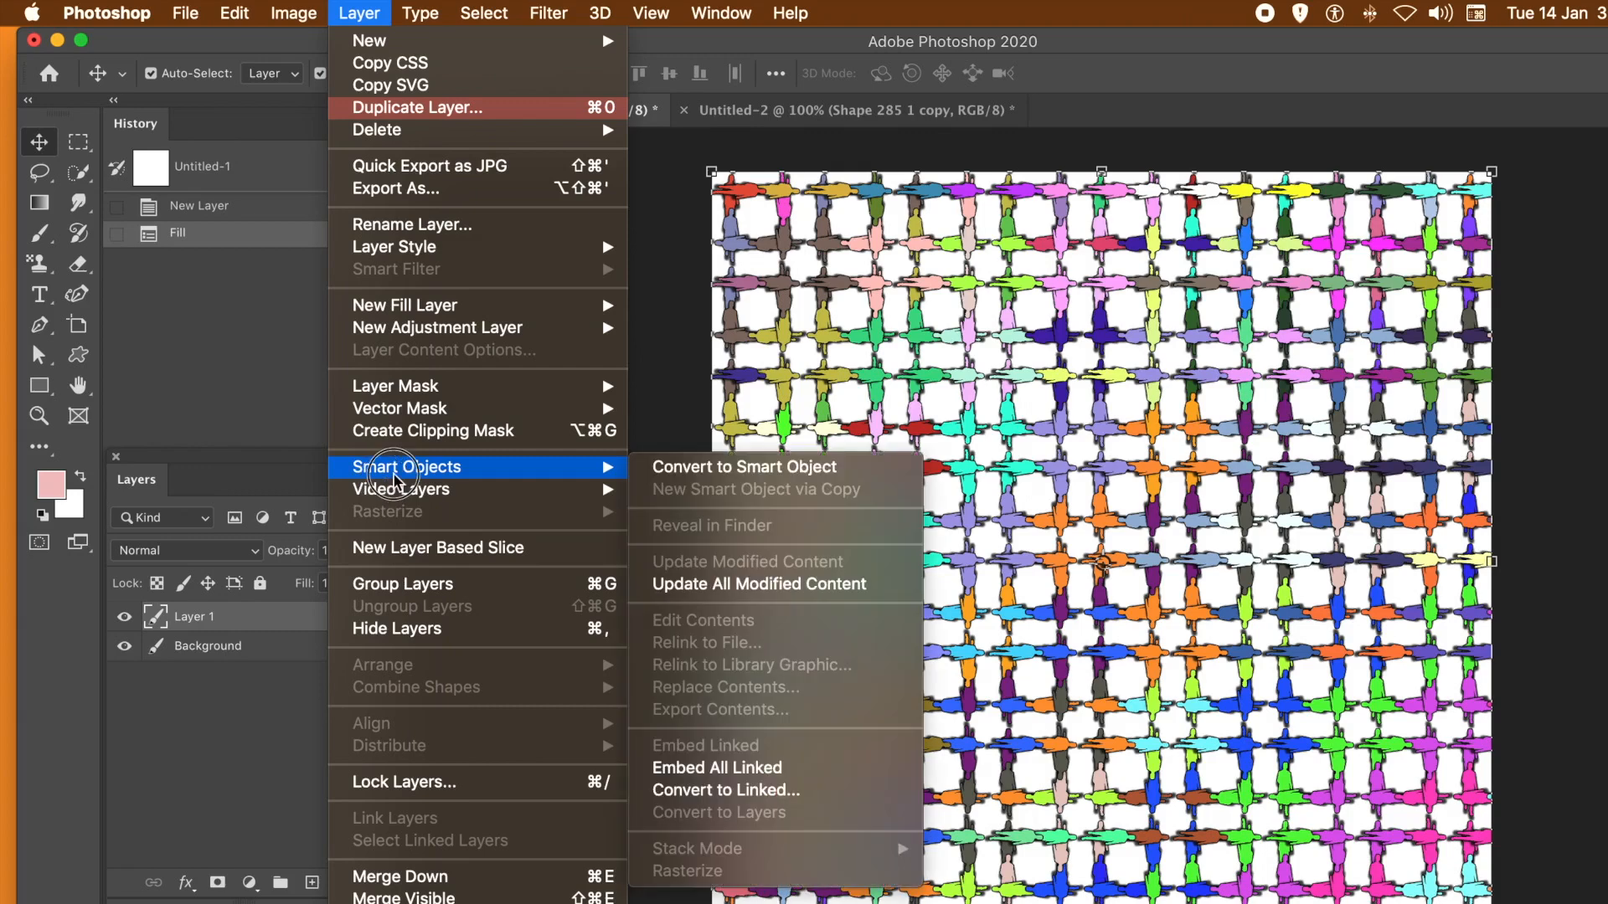
{"action": "left_click", "coordinate": [777, 466]}
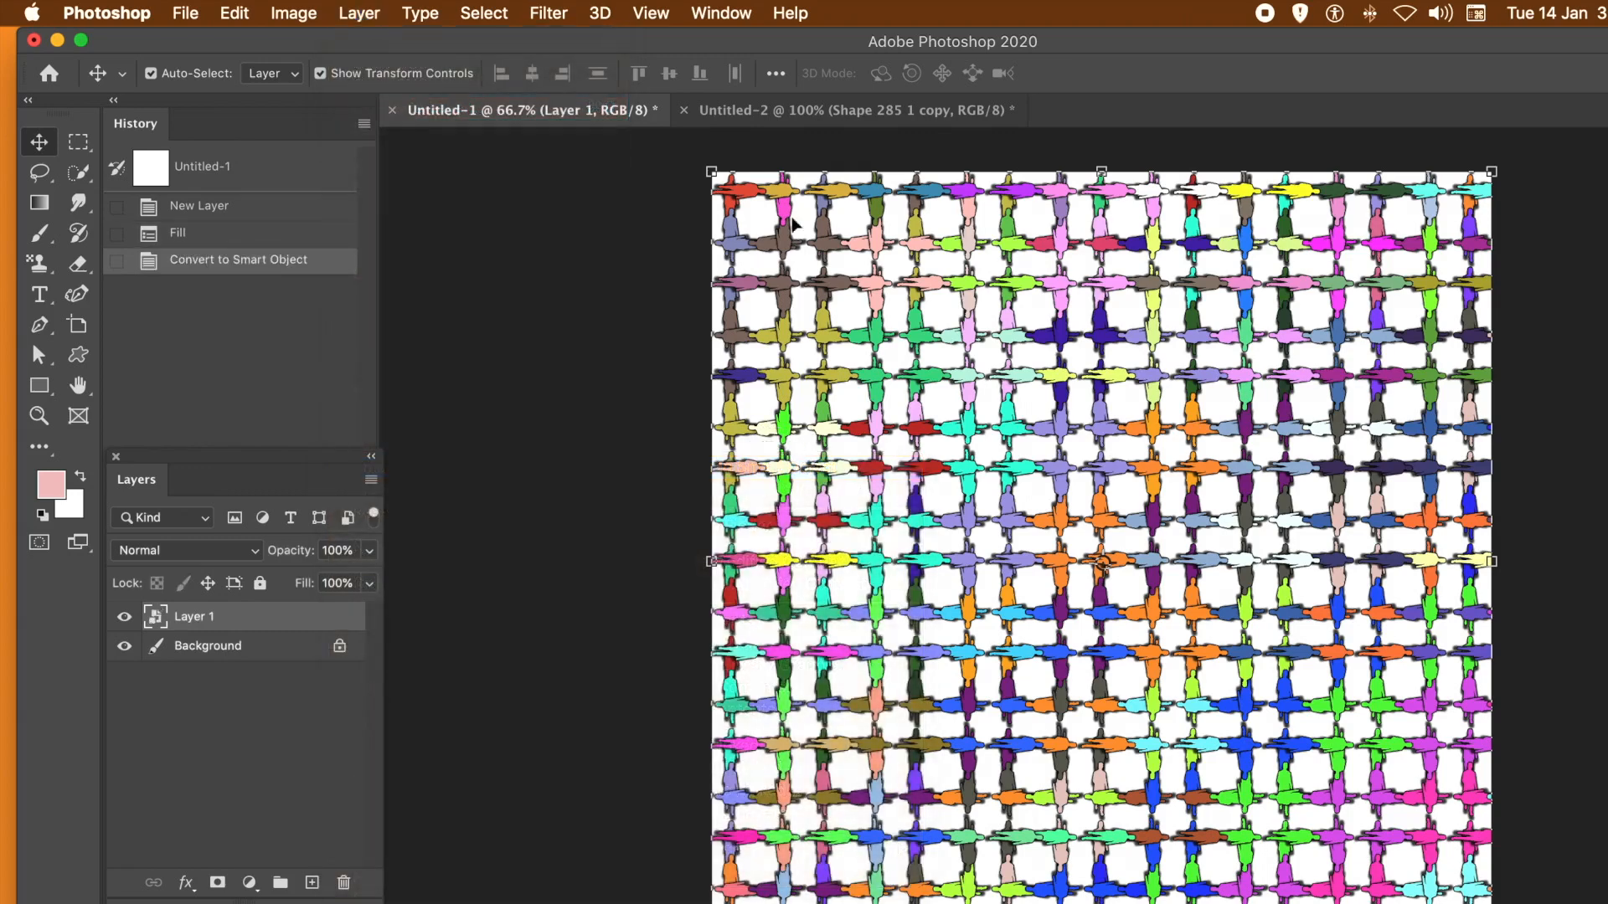
- Distort Layer 1 by pulling its upper-left corner inward, about 40% across and a third of the way down the canvas
{"action": "left_click", "coordinate": [236, 11]}
{"action": "mouse_move", "coordinate": [315, 556]}
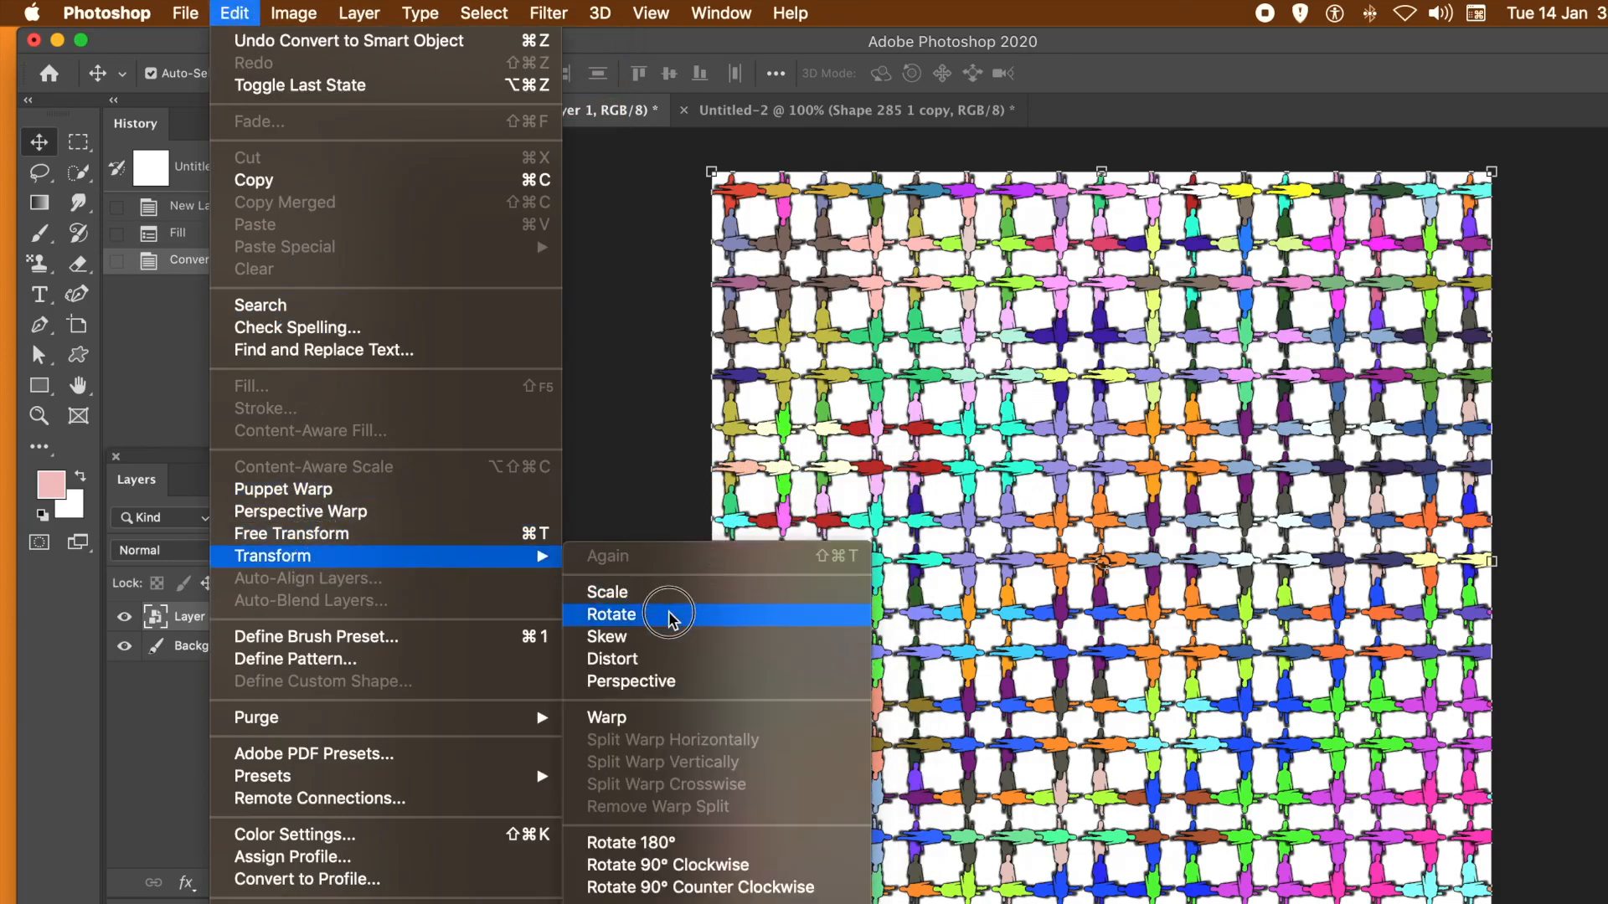
{"action": "left_click", "coordinate": [657, 670]}
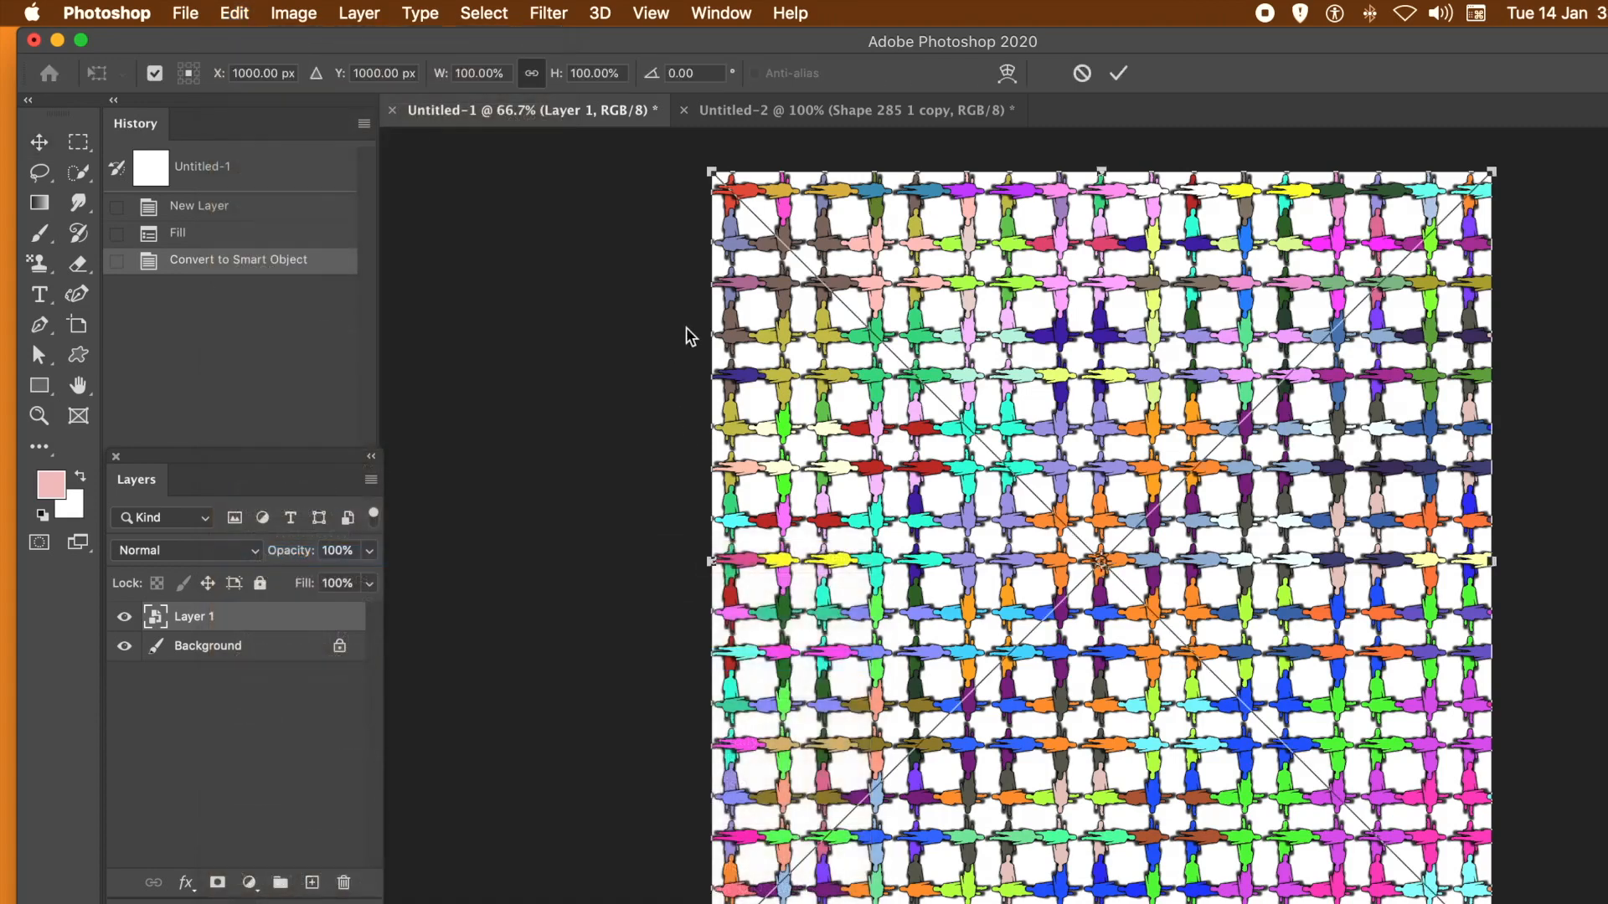
{"action": "left_click_drag", "start_coordinate": [711, 173], "coordinate": [1025, 430]}
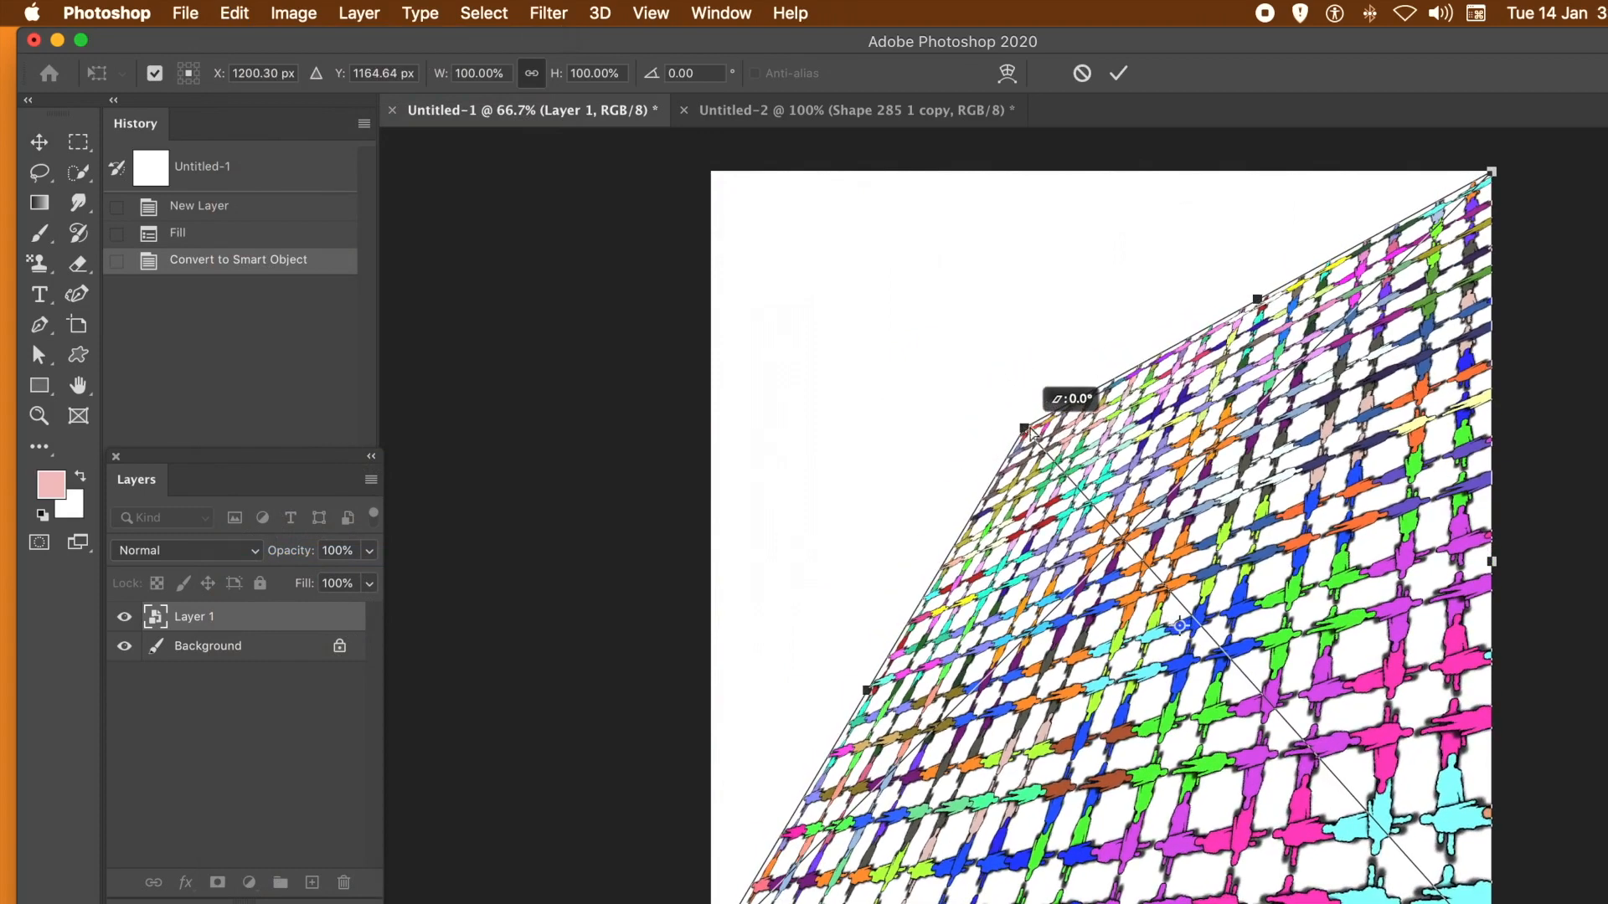
{"action": "left_click", "coordinate": [1118, 73]}
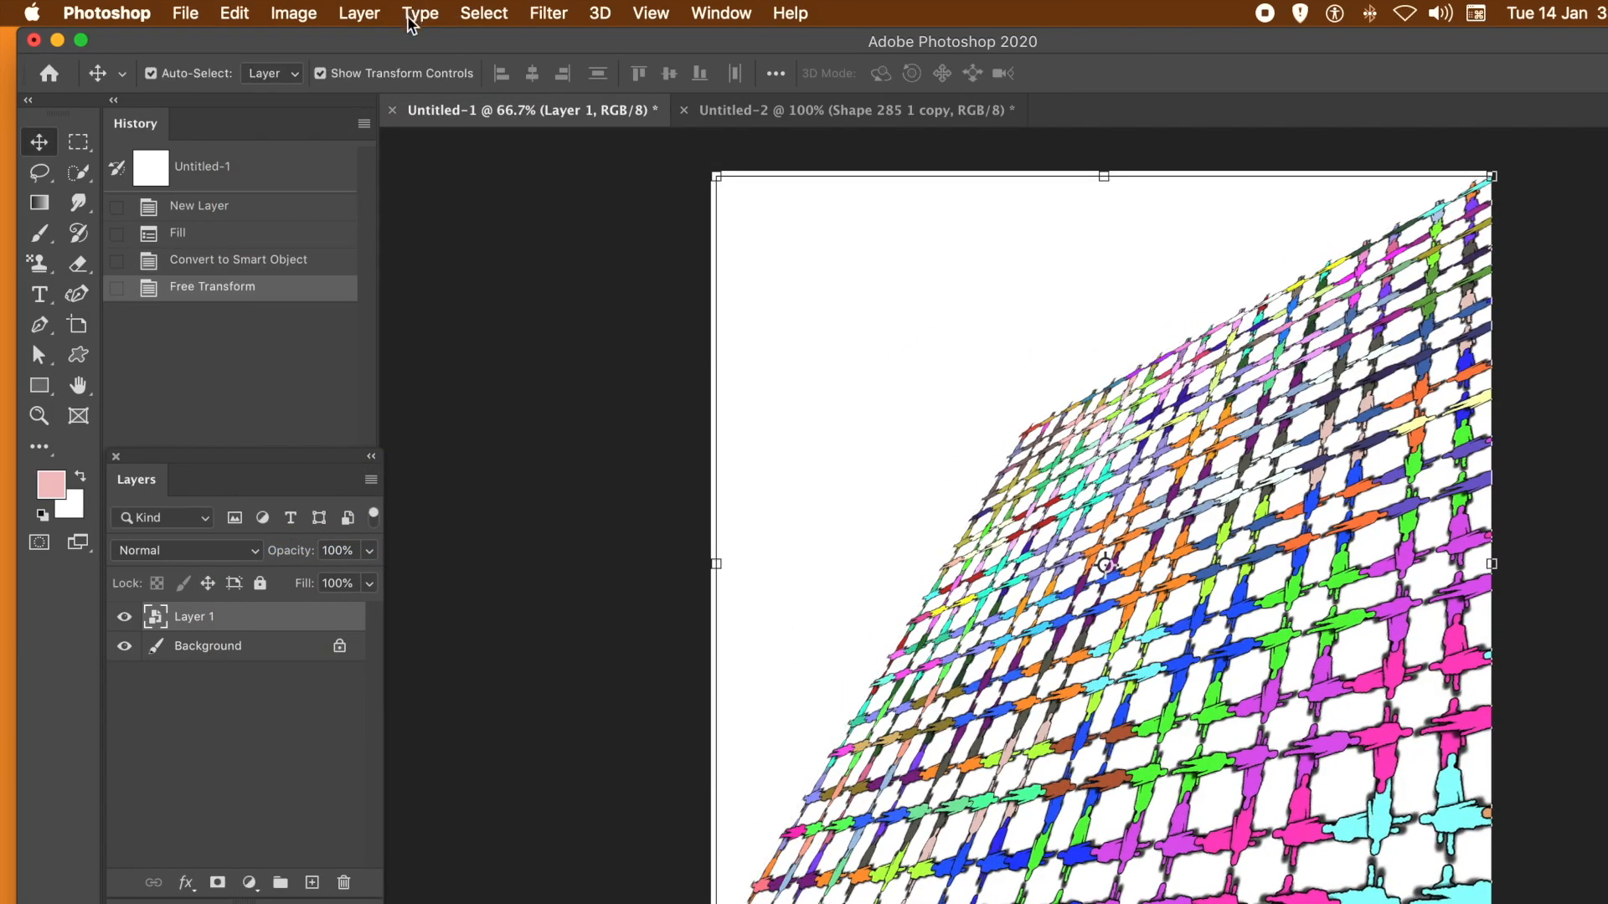